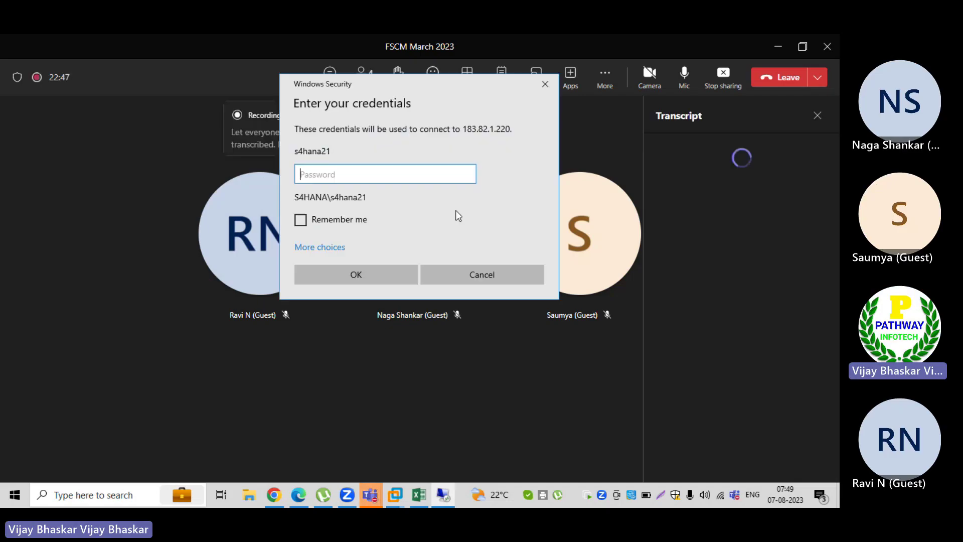
Enter the account password in Windows Security and accept the untrusted certificate to connect.
type("•••••••")
key("BackSpace")
key("BackSpace")
key("BackSpace")
key("BackSpace")
key("BackSpace")
key("BackSpace")
key("BackSpace")
type("•••••••••")
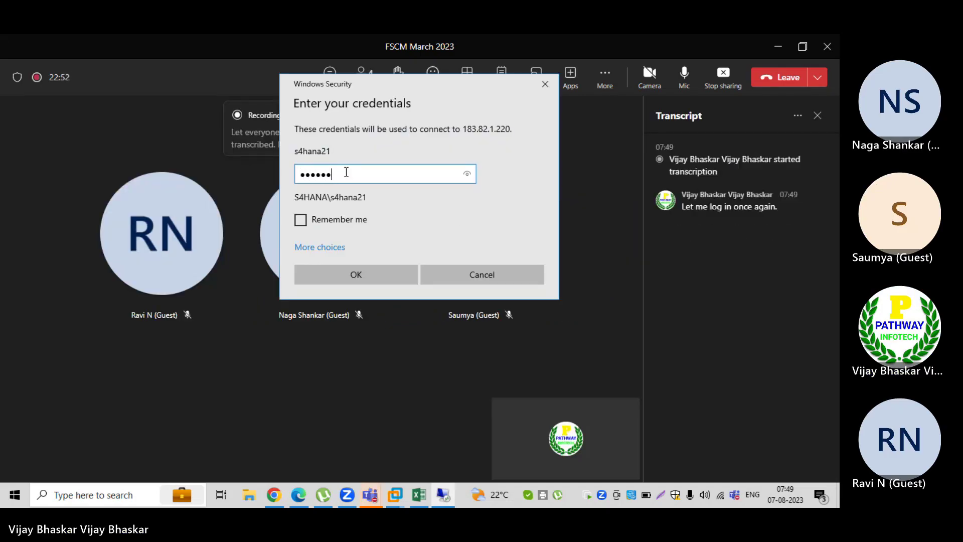
key("Return")
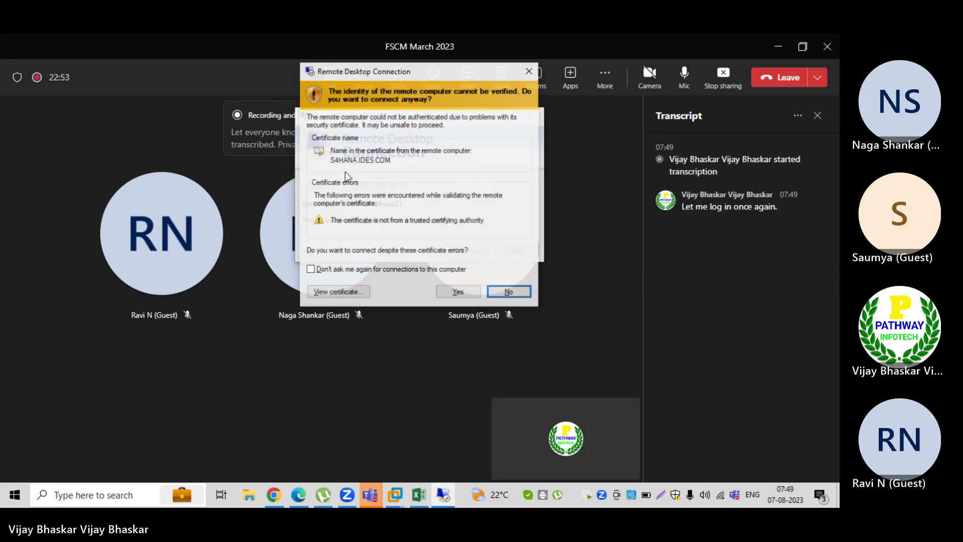
left_click(448, 290)
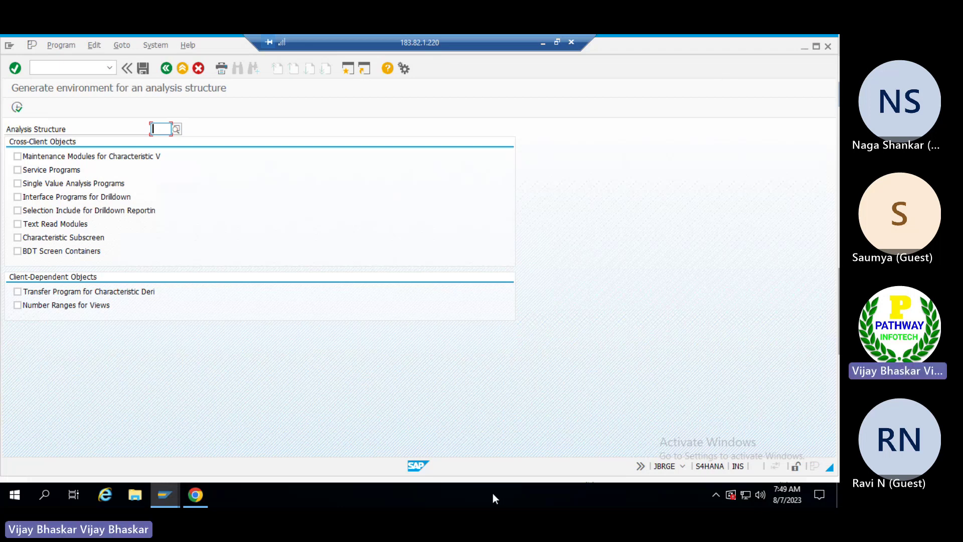
Open the SAP Reference IMG through transaction /nspro.
left_click(82, 65)
type("/nspro")
key("Return")
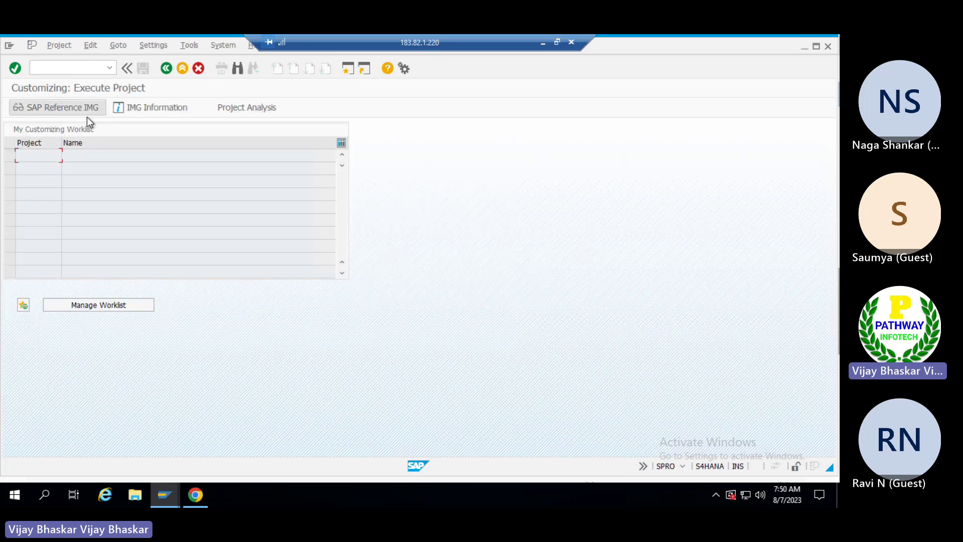
left_click(74, 109)
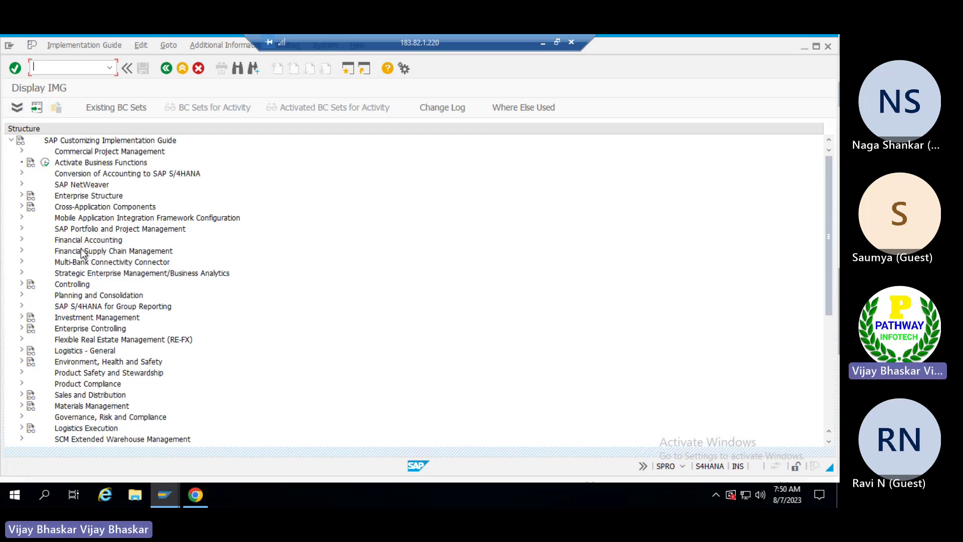
Expand Bank Communication Management > Release Strategy > Additional Release Steps and run Assign Role to Release Steps.
left_click(84, 254)
double_click(83, 254)
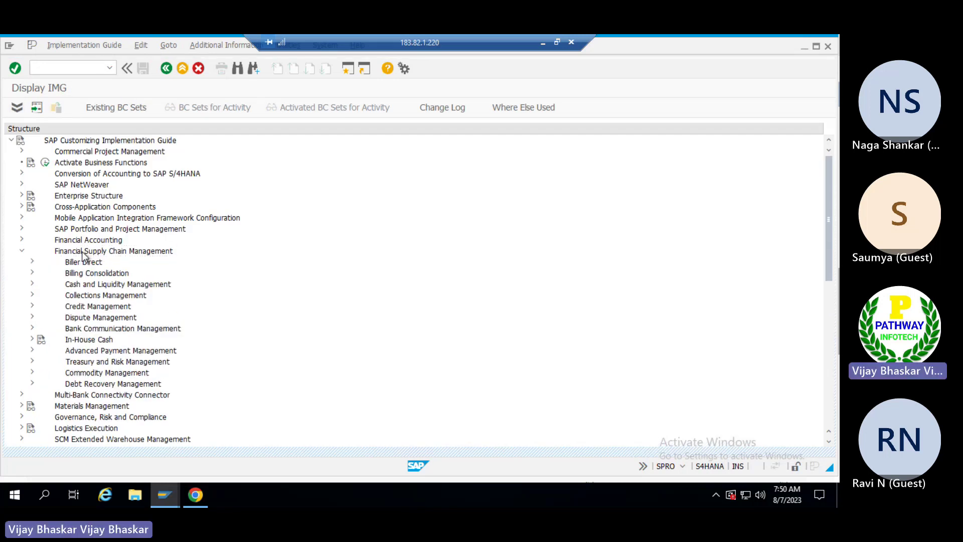
key("Down")
key("Down")
key("Down")
key("Down")
key("Down")
key("Down")
key("Down")
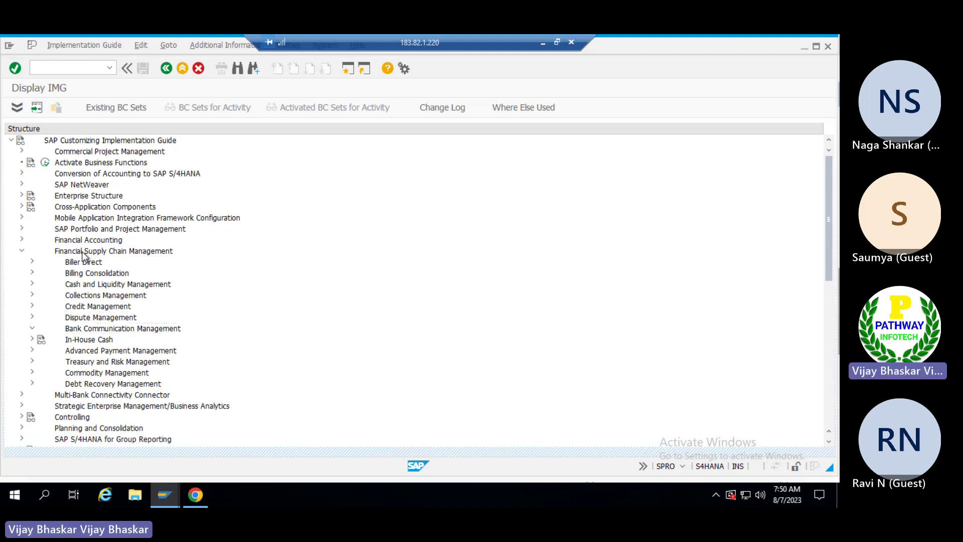
key("Right")
key("Down")
key("Down")
key("Down")
key("Down")
key("Down")
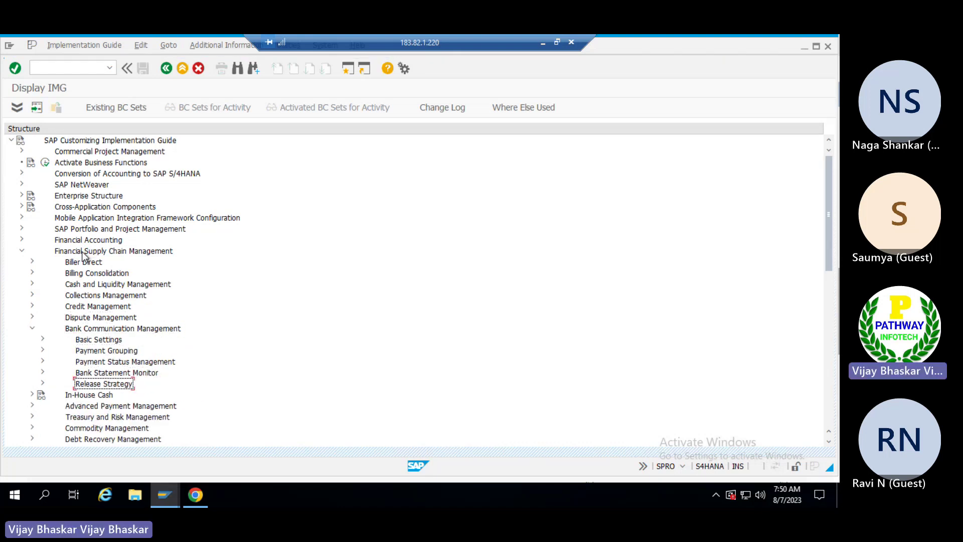
key("Right")
key("Down")
key("Down")
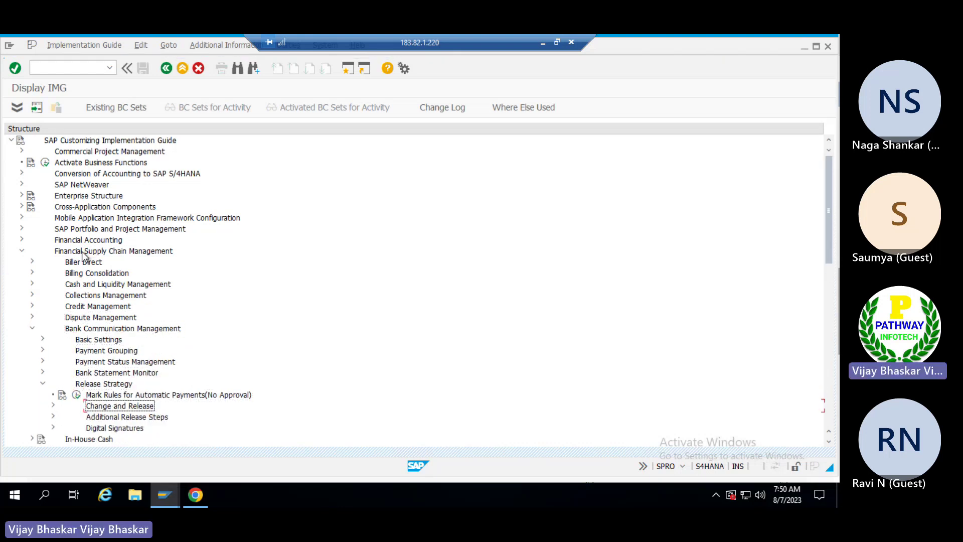
key("Down")
key("Right")
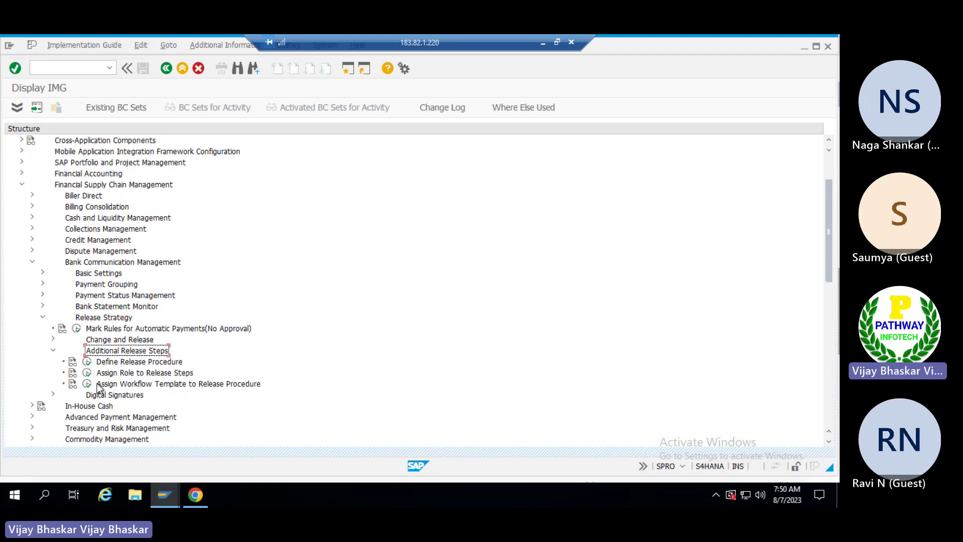
left_click(87, 374)
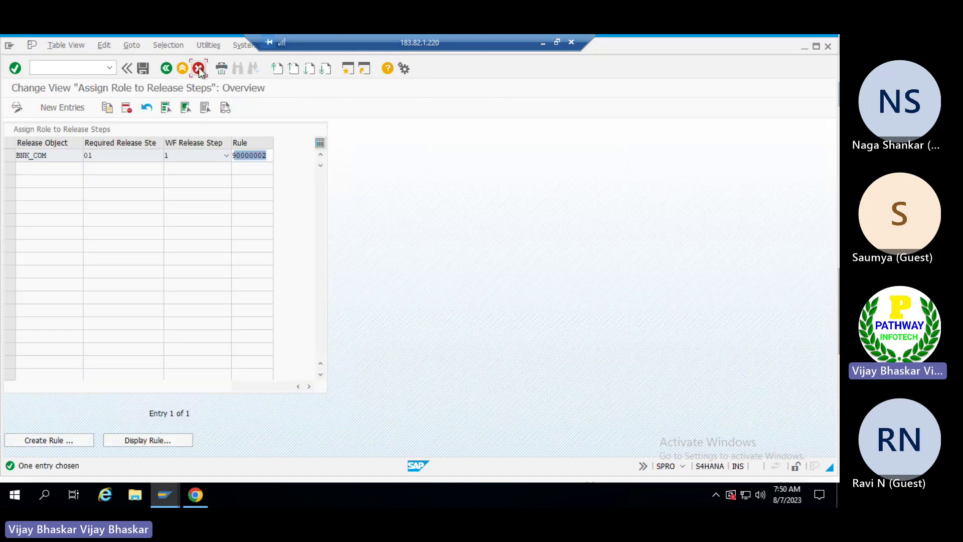
Open Assign Workflow Template to Release Procedure and review workflow 50100024 for BNK_COM steps 01–03.
left_click(198, 68)
left_click(87, 383)
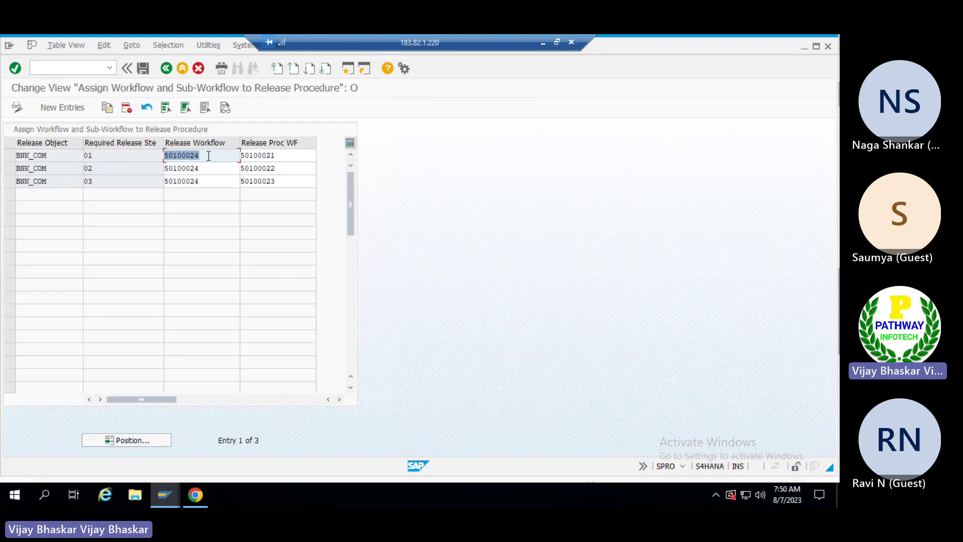
left_click(175, 159)
key("Down")
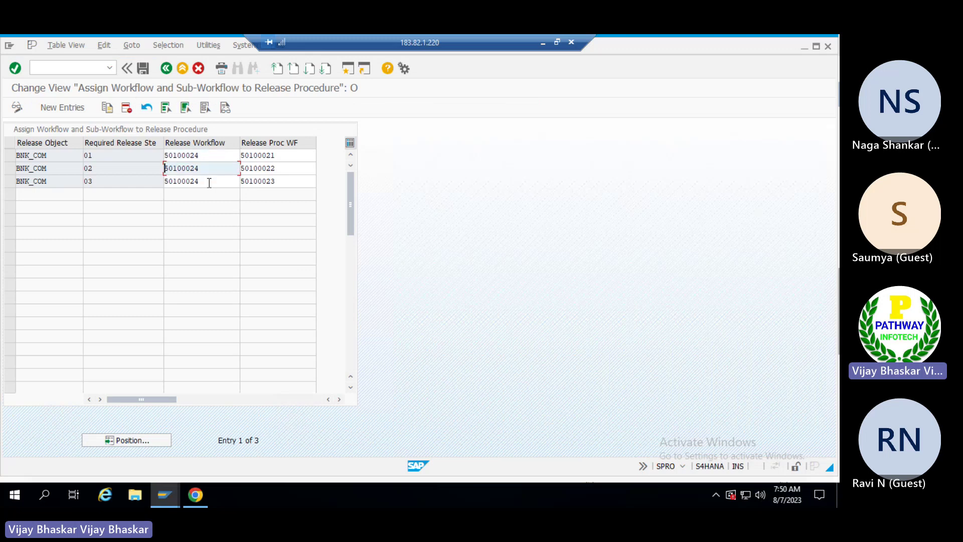
left_click(201, 182)
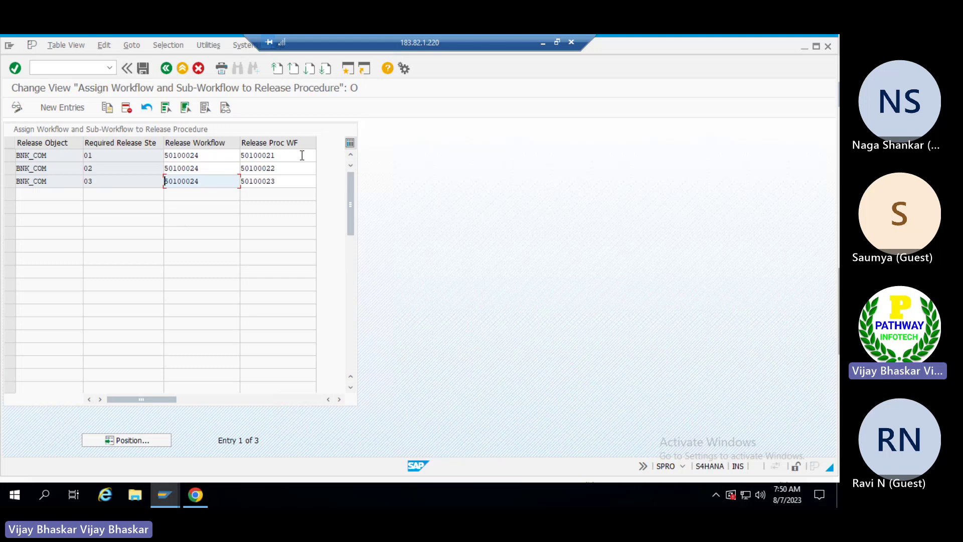
left_click(195, 156)
left_click_drag(194, 158, 145, 158)
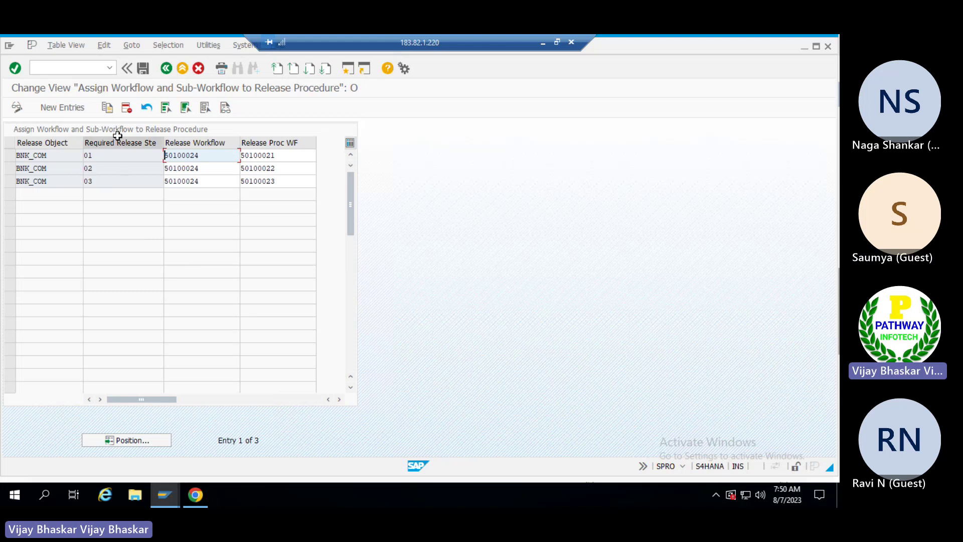
Open BNK_MONI and list all payment batches without selection limits.
left_click(88, 66)
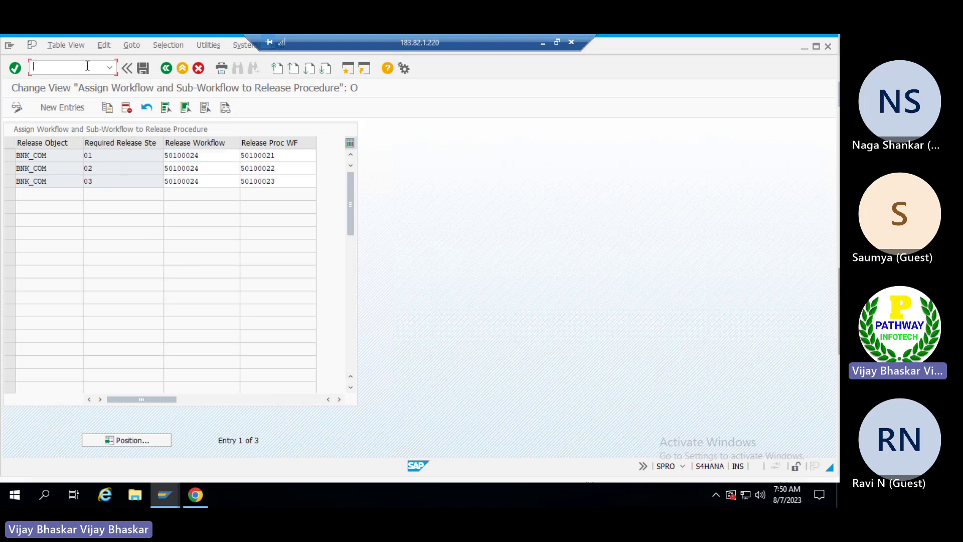
type("/nbnk_moniu")
key("BackSpace")
key("Return")
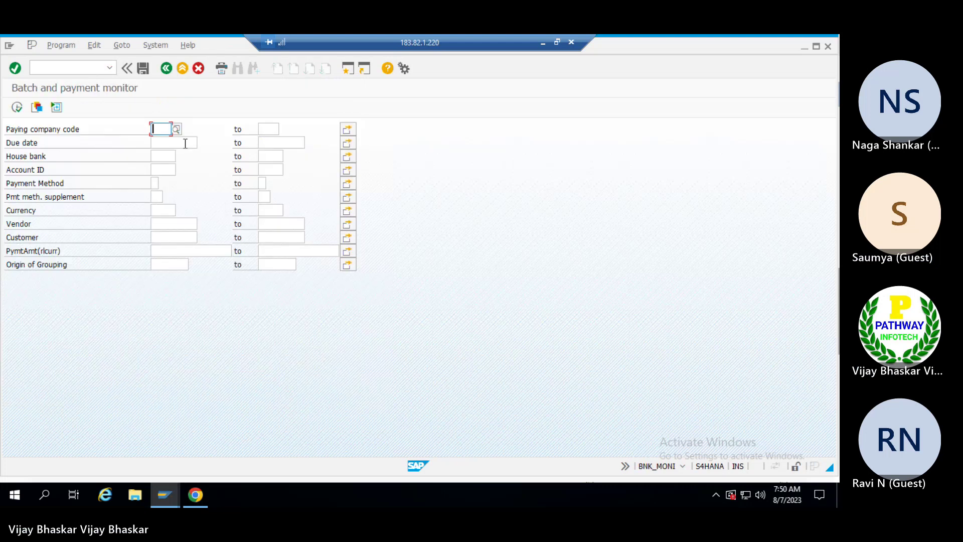
left_click(20, 110)
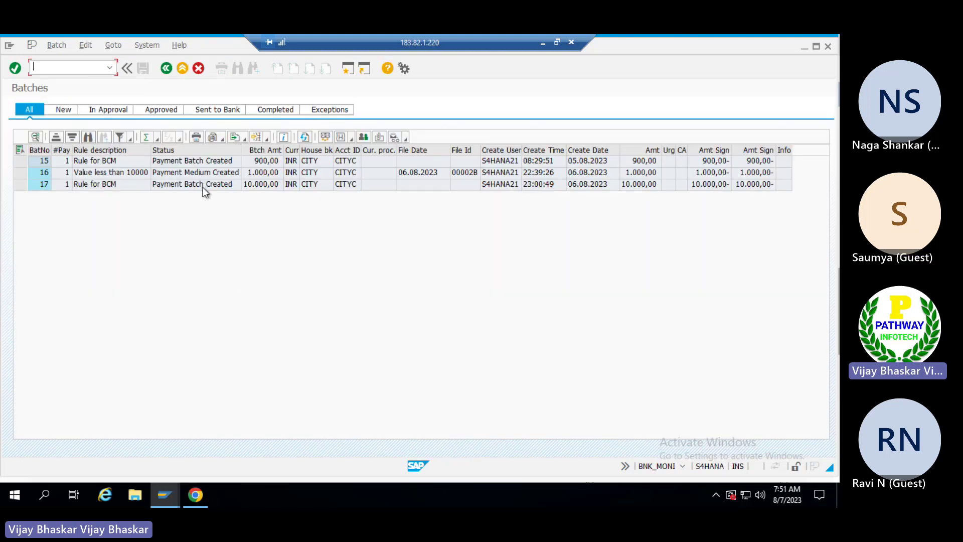
Inspect the status, rule description and amount of batches 16 and 17.
left_click(173, 184)
left_click(98, 173)
left_click(257, 176)
left_click(193, 187)
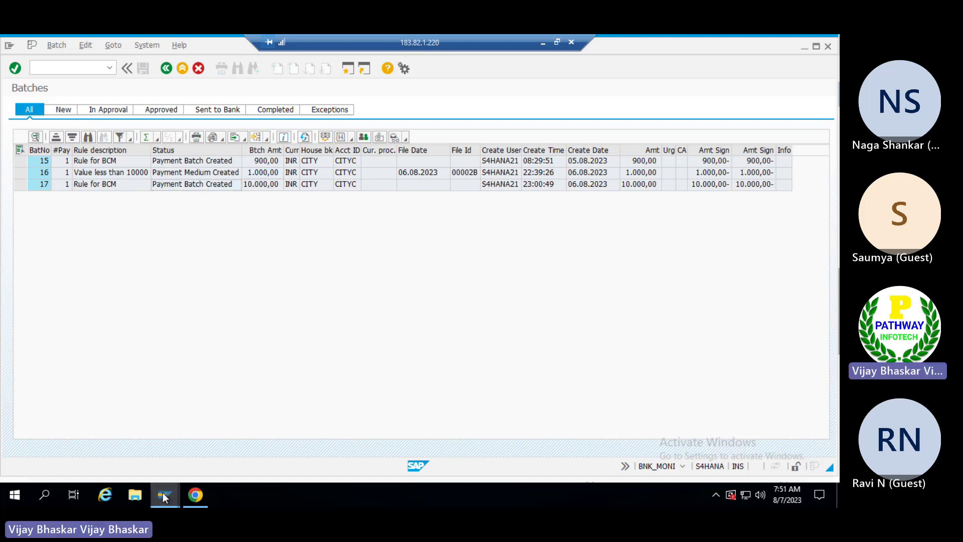
mouse_move(165, 495)
left_click(261, 421)
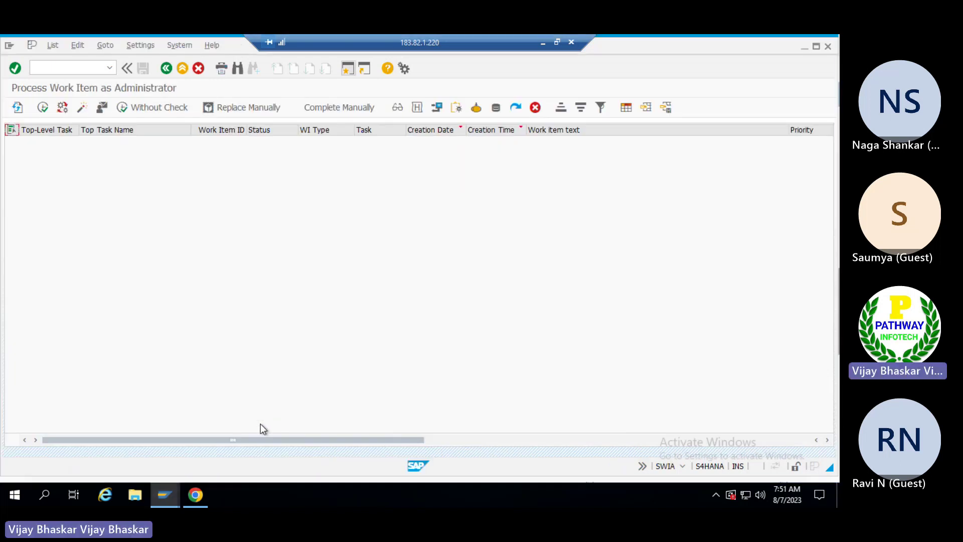
left_click(73, 66)
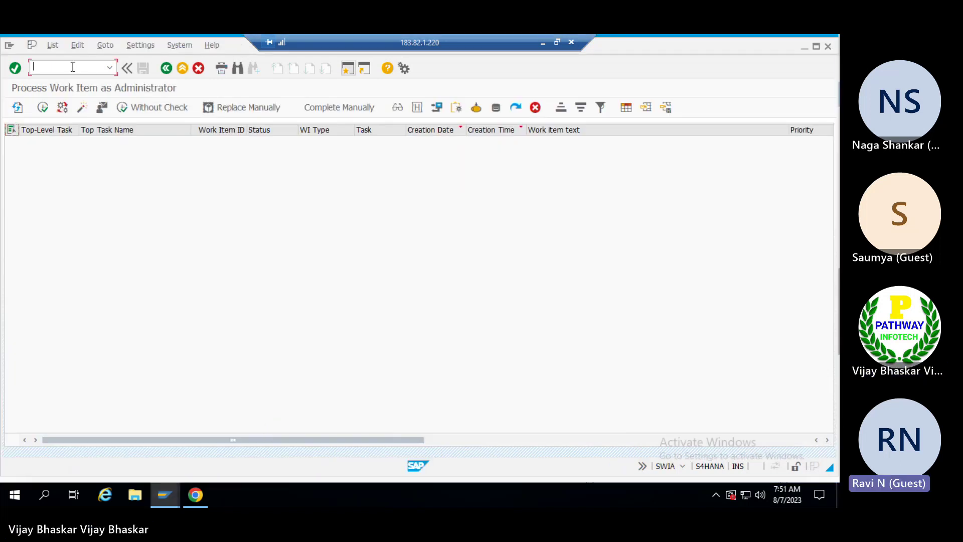
key("alt+Tab")
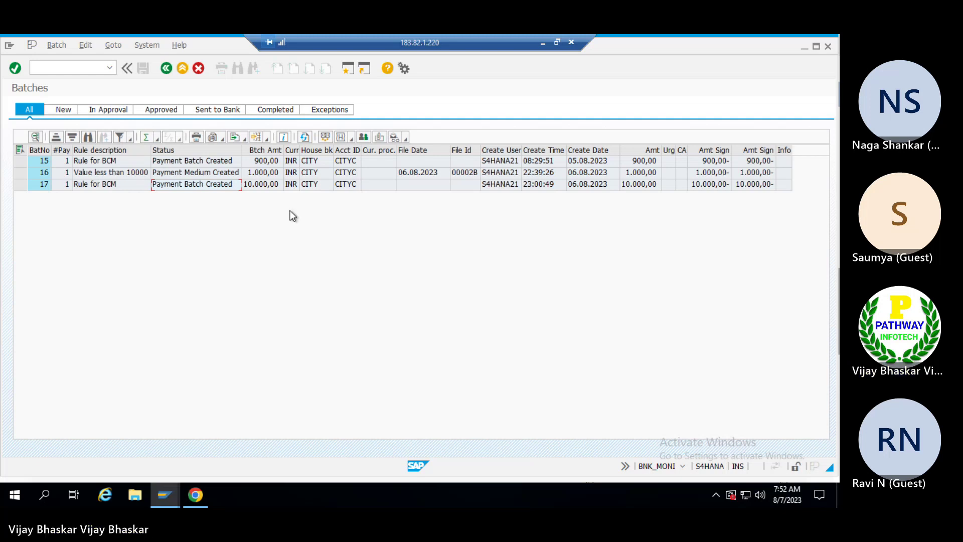
Open transaction FBPM1, then view and dismiss the session's system information popup.
left_click(65, 67)
type("/nfbpm")
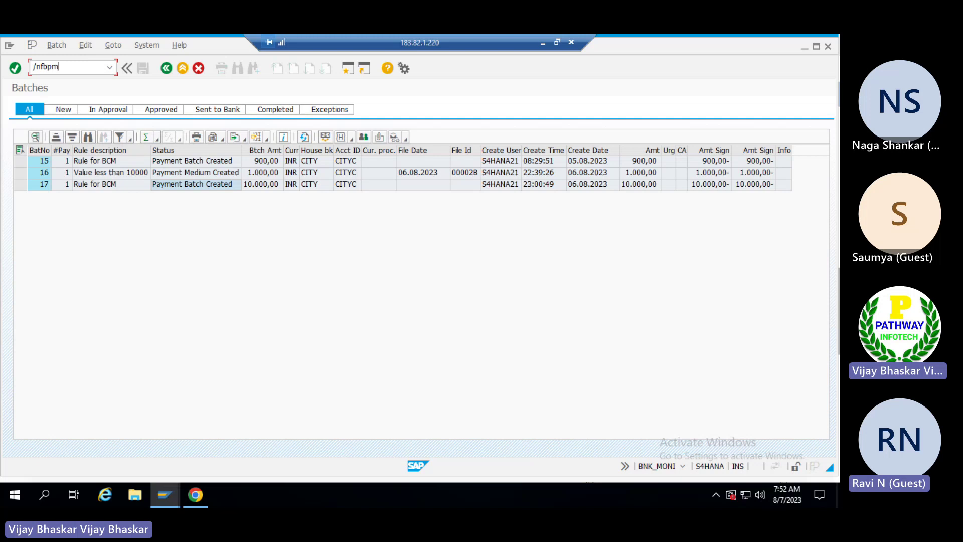
key("Return")
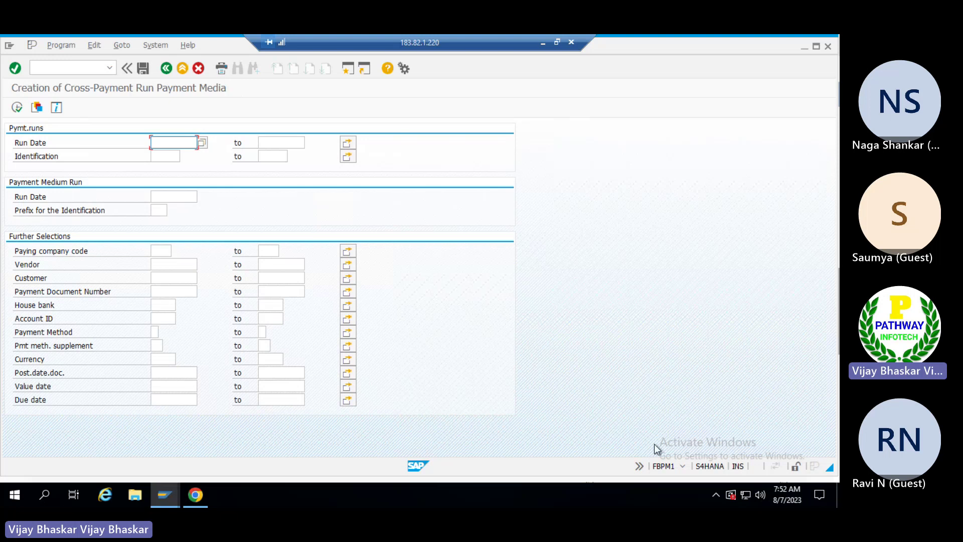
left_click(682, 465)
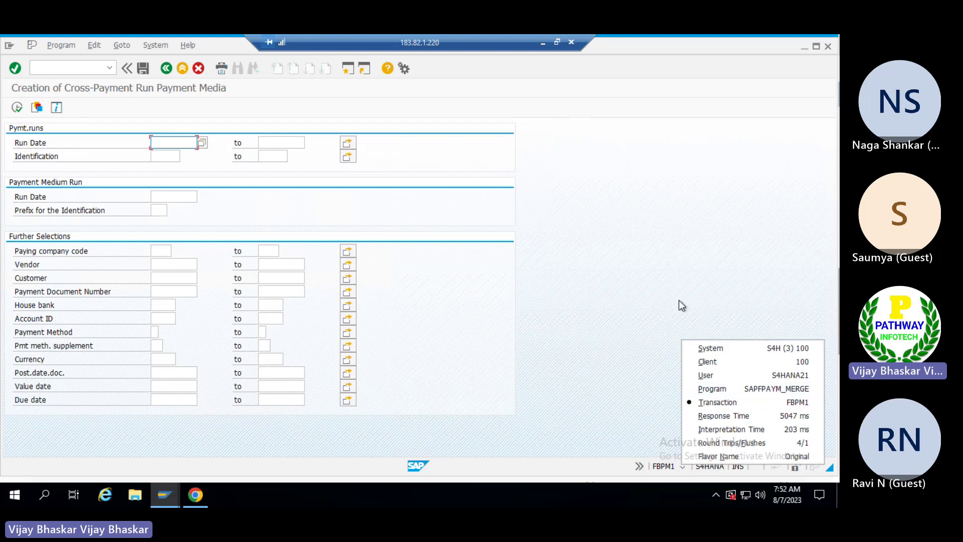
left_click(590, 204)
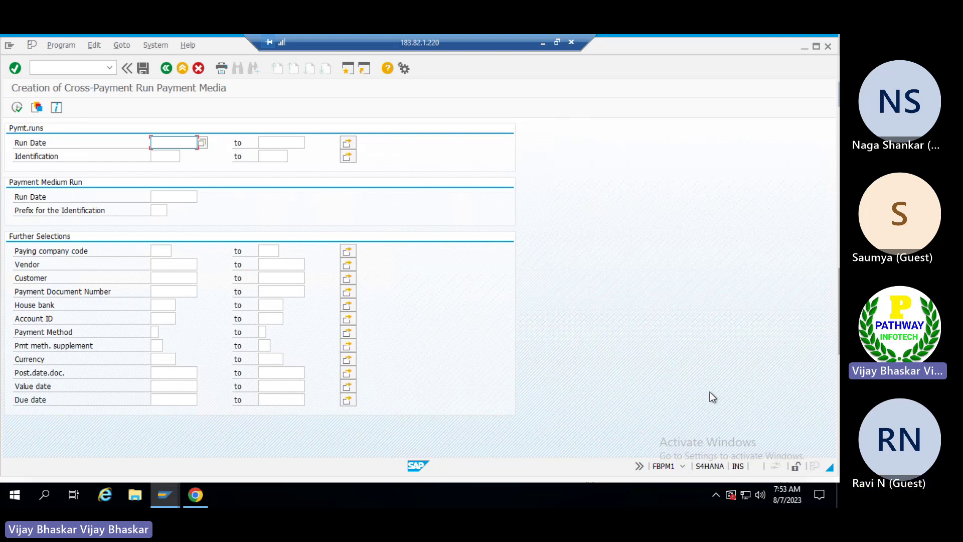
Move through the payment run identification, paying company code and house bank fields in FBPM1.
mouse_move(795, 501)
left_click(171, 156)
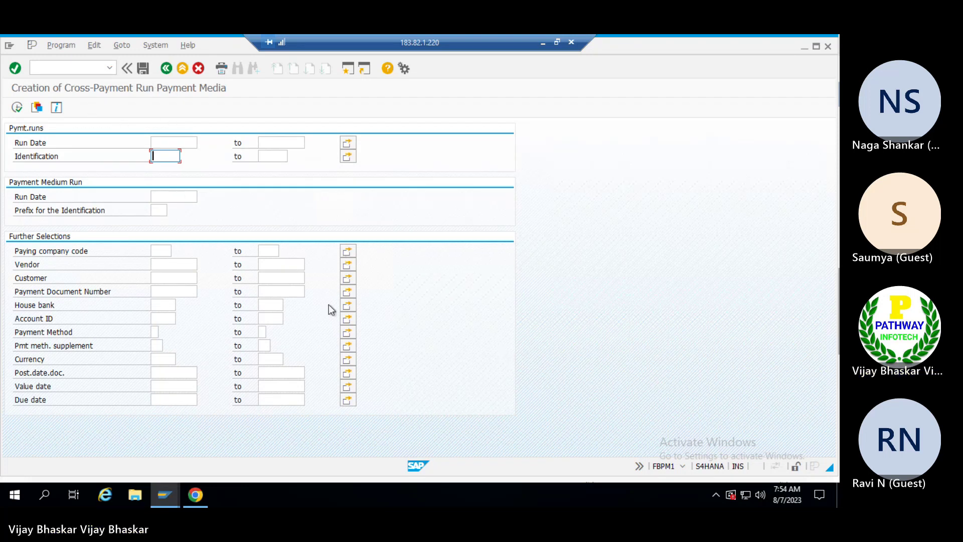
left_click(163, 251)
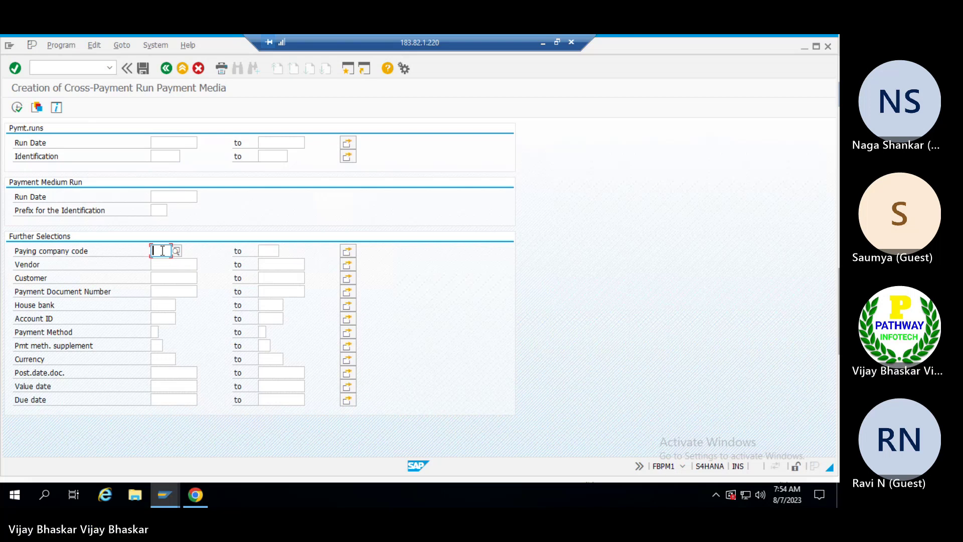
left_click(163, 305)
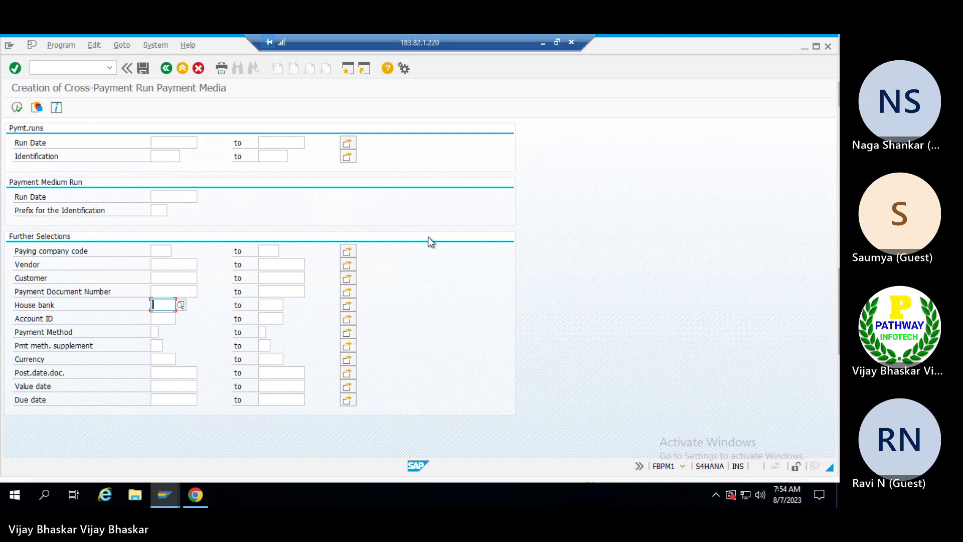
Run transaction SP01.
left_click(75, 68)
type("/ns")
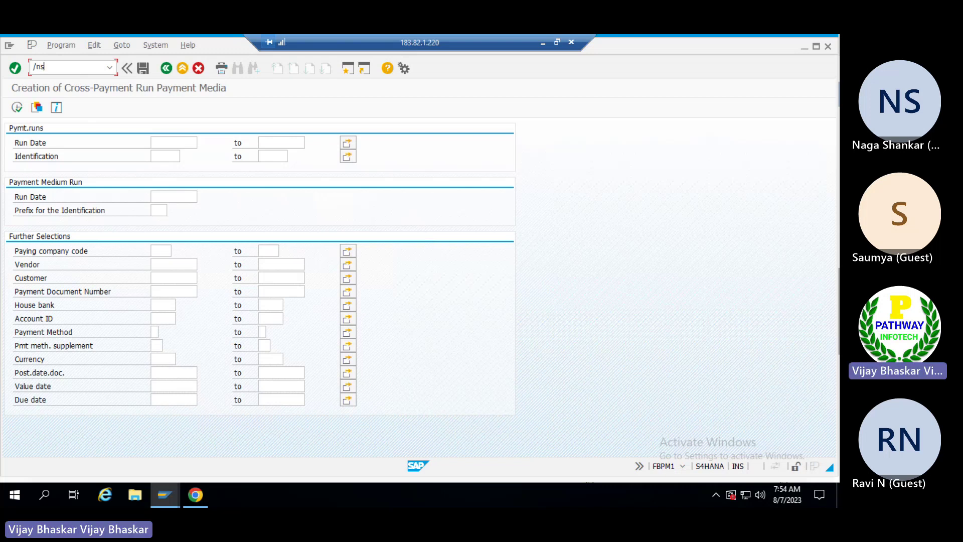
type("p01")
key("Return")
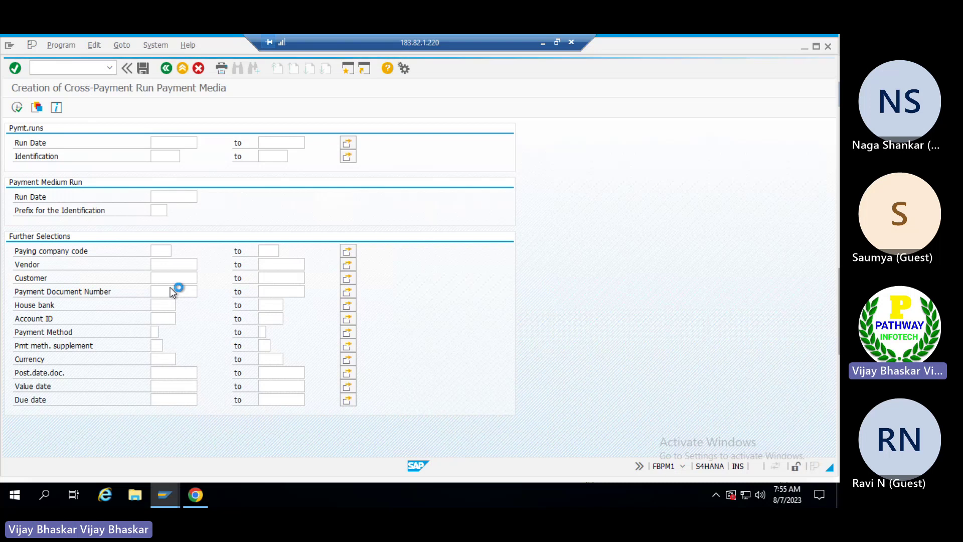
Switch to the work item administration window and open the full SPRO implementation guide.
key("alt+Tab")
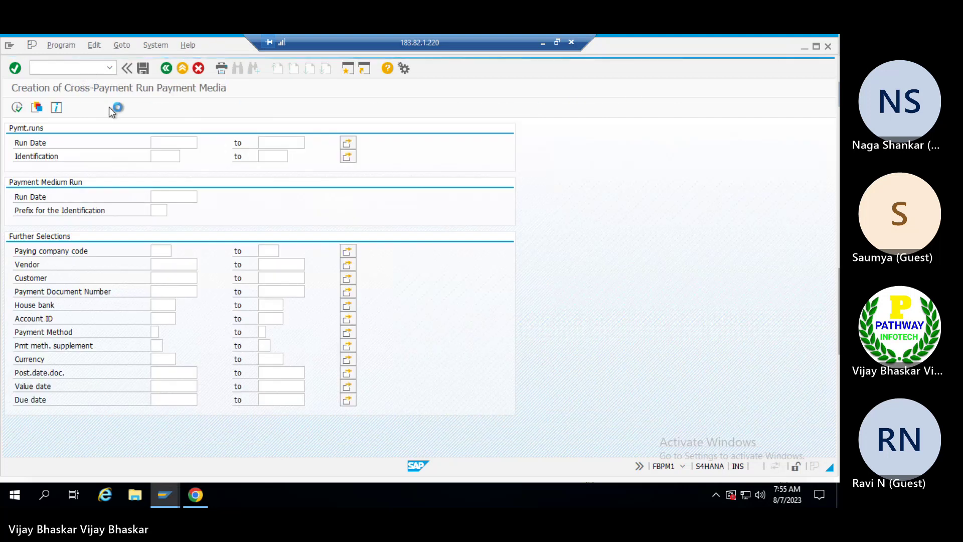
key("alt+Tab")
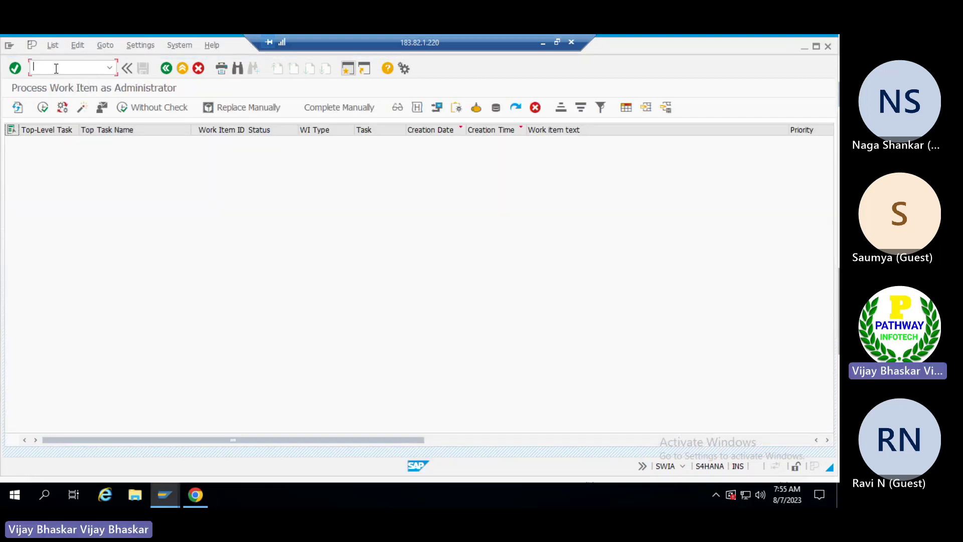
type("/nspro")
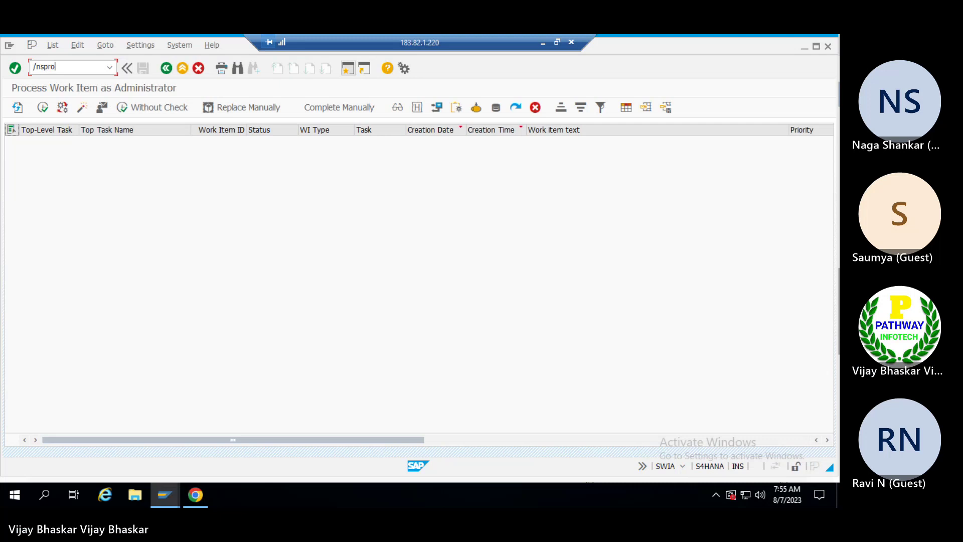
key("Return")
left_click(68, 105)
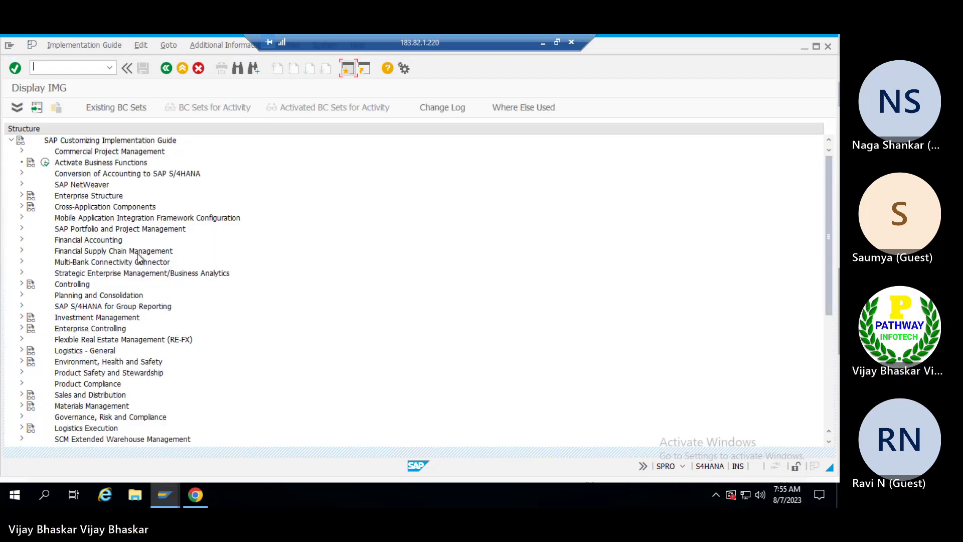
Expand Financial Supply Chain Management > Bank Communication Management > Release Strategy and run Mark Rules for Automatic Payments (No Approval).
left_click(102, 252)
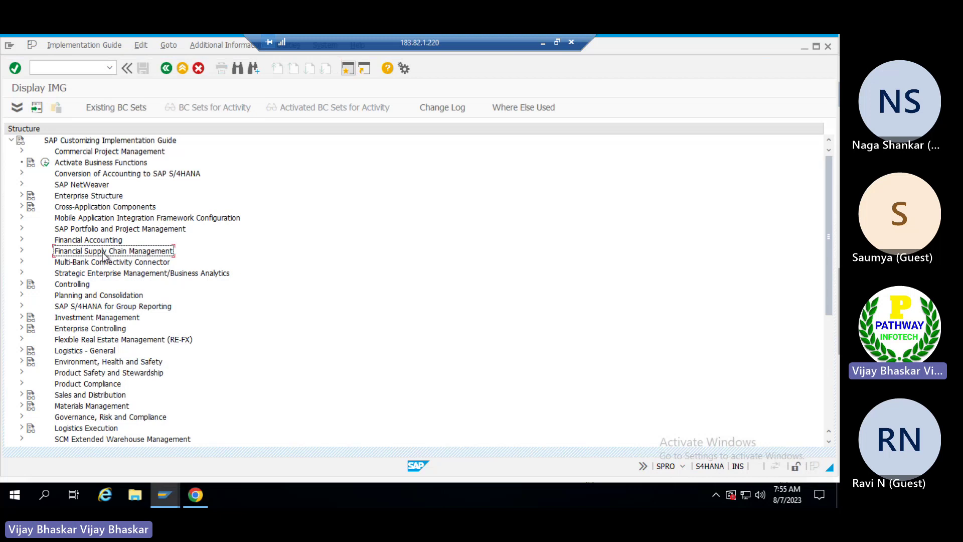
double_click(102, 252)
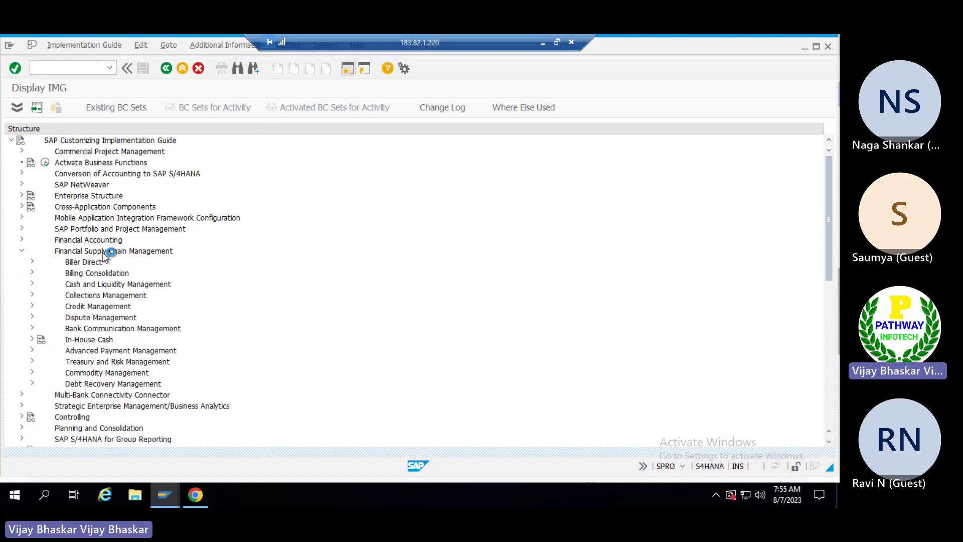
key("Down")
key("Down")
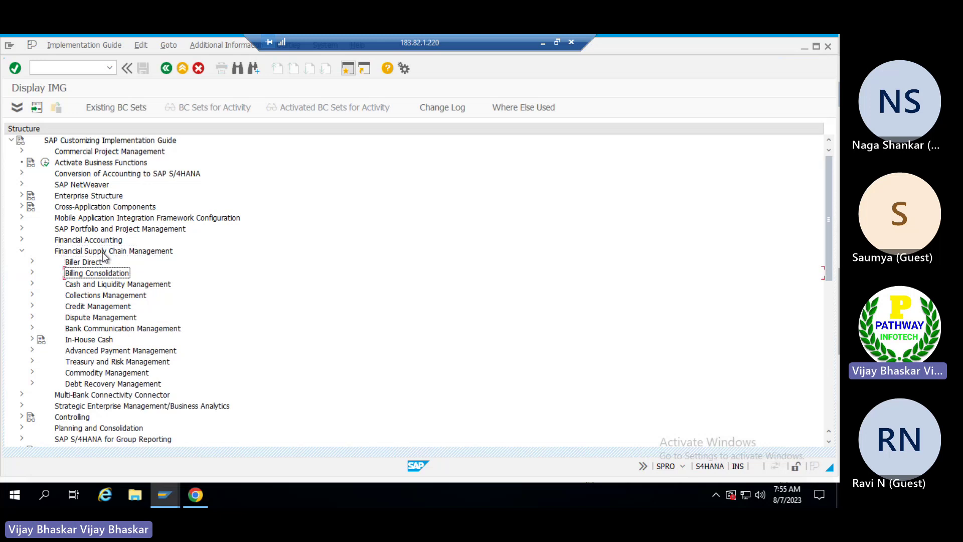
key("Down")
key("Down")
key("Down")
key("Down")
key("Down")
key("Down")
key("Down")
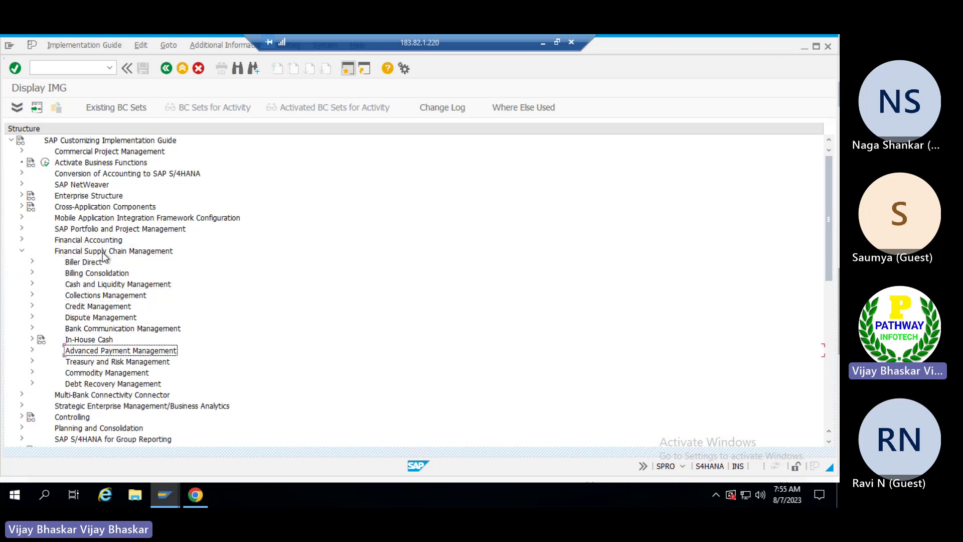
key("Up")
key("Up")
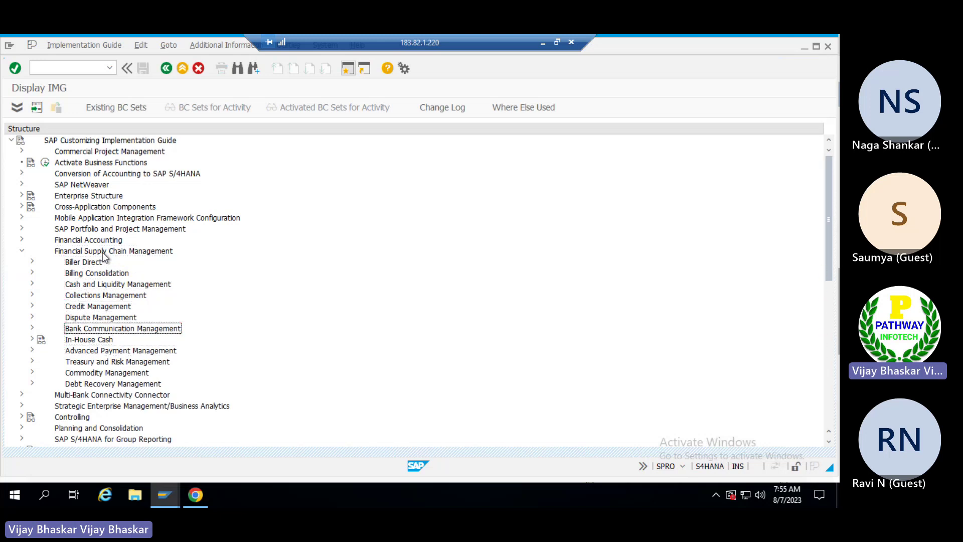
key("Right")
key("Down")
key("Down")
key("Down")
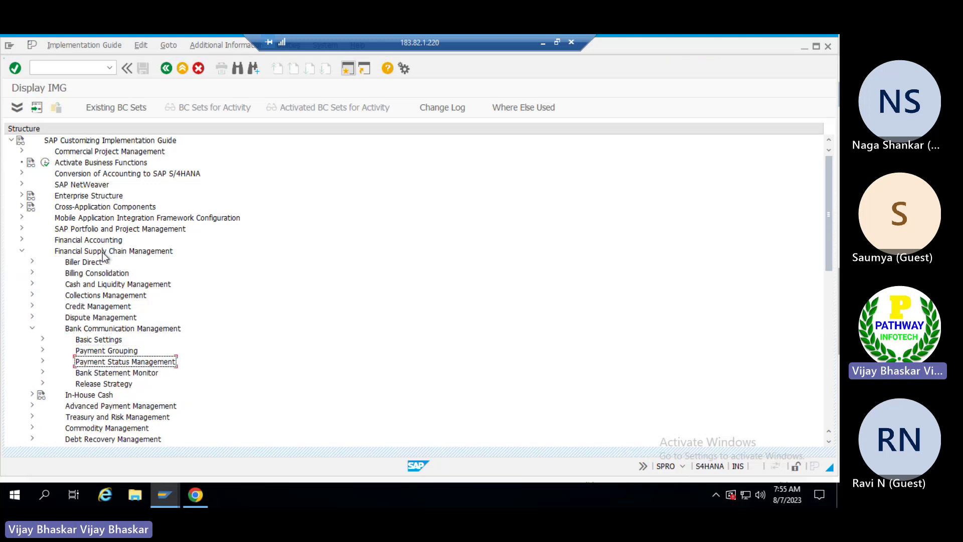
key("Down")
key("Down")
key("Right")
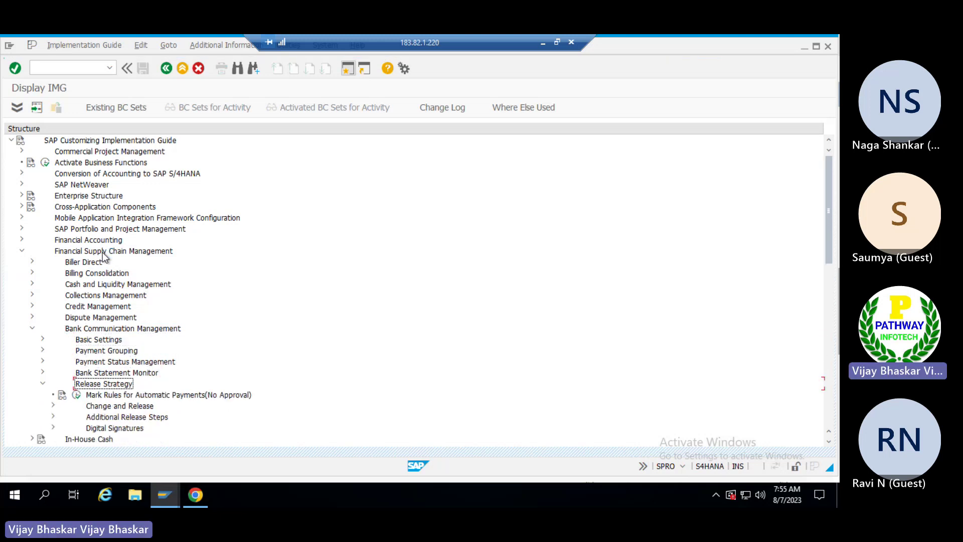
key("Down")
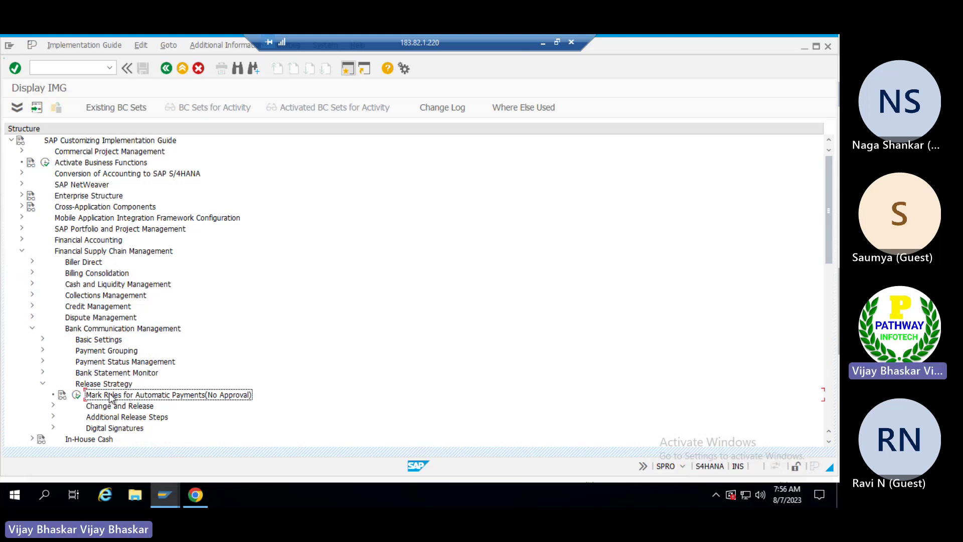
left_click(76, 395)
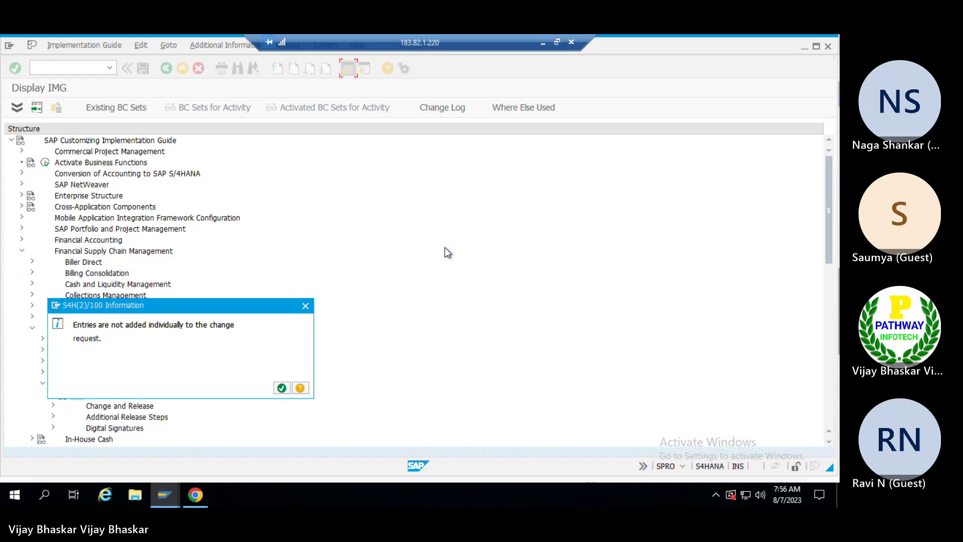
Acknowledge the change request notice and confirm TRM (Rule for BCM), RULE1 and RULE2 are flagged Auto.
left_click(281, 388)
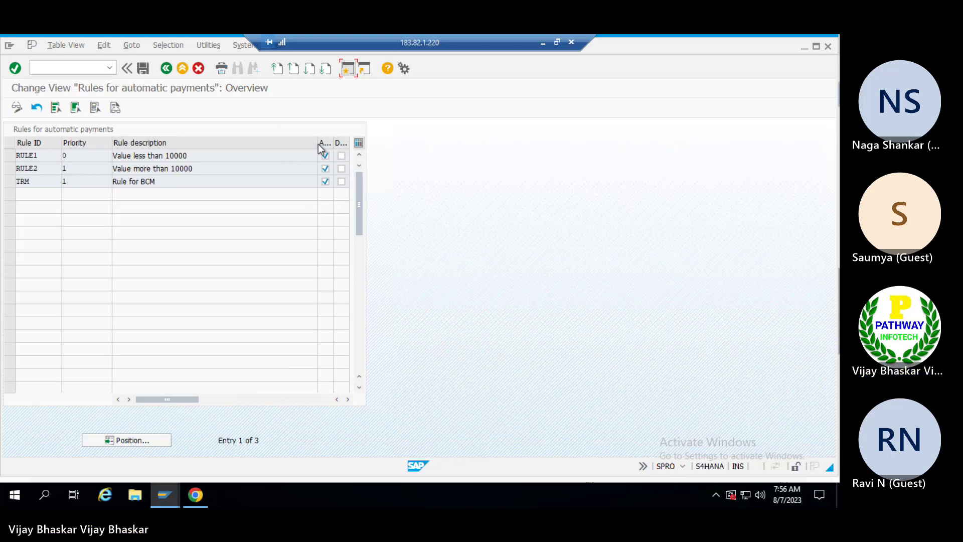
left_click_drag(318, 144, 287, 146)
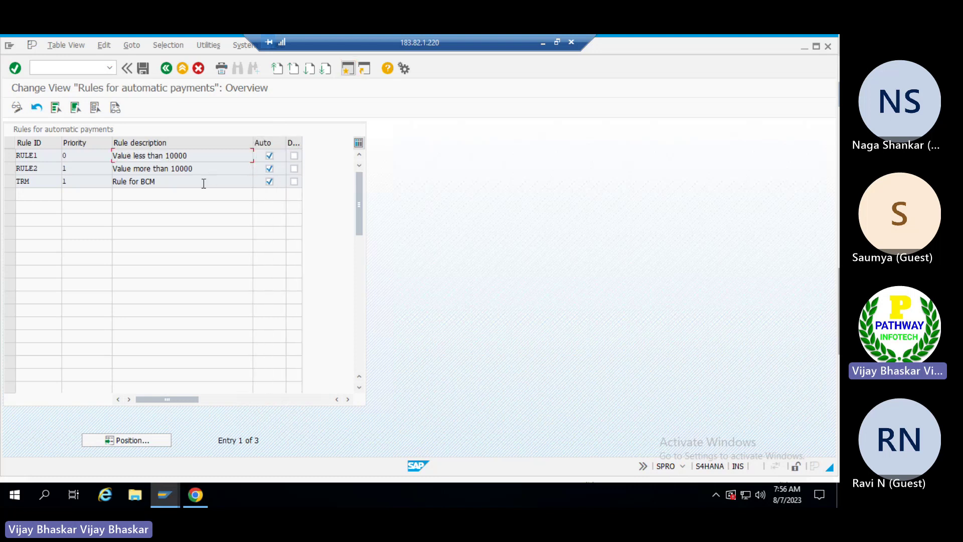
left_click(176, 182)
Switch to the customizing session and start F-43 vendor invoice entry for company code TRM.
key("alt+Tab")
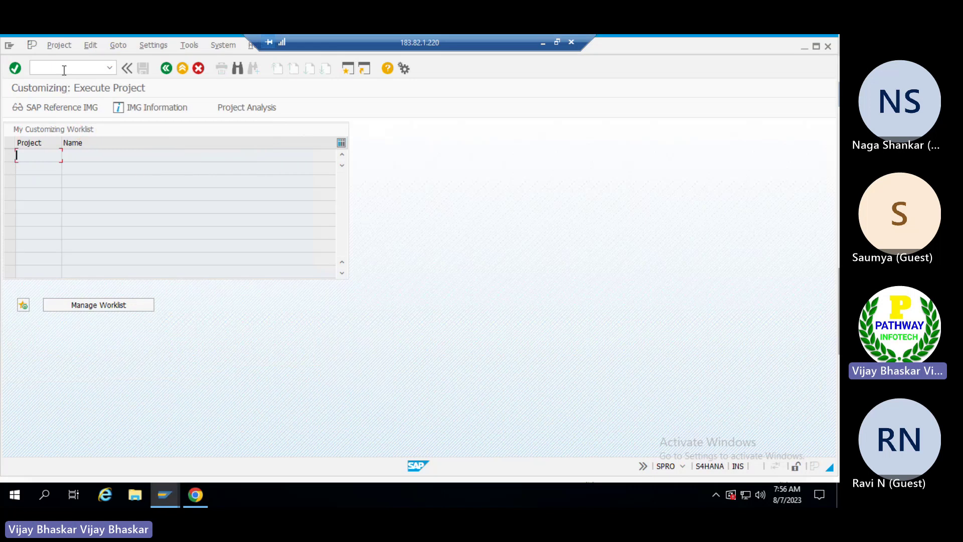
left_click(63, 70)
type("/n")
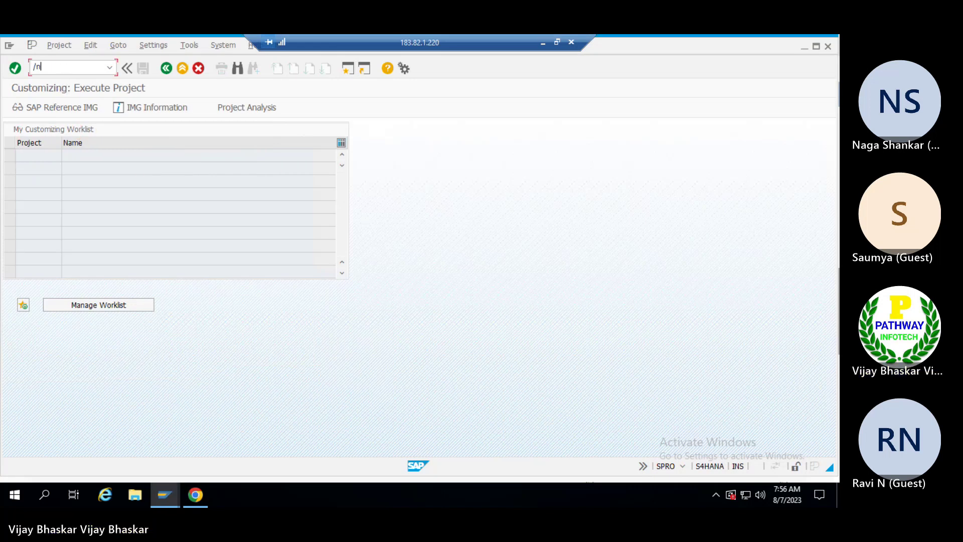
type("f-43")
key("Return")
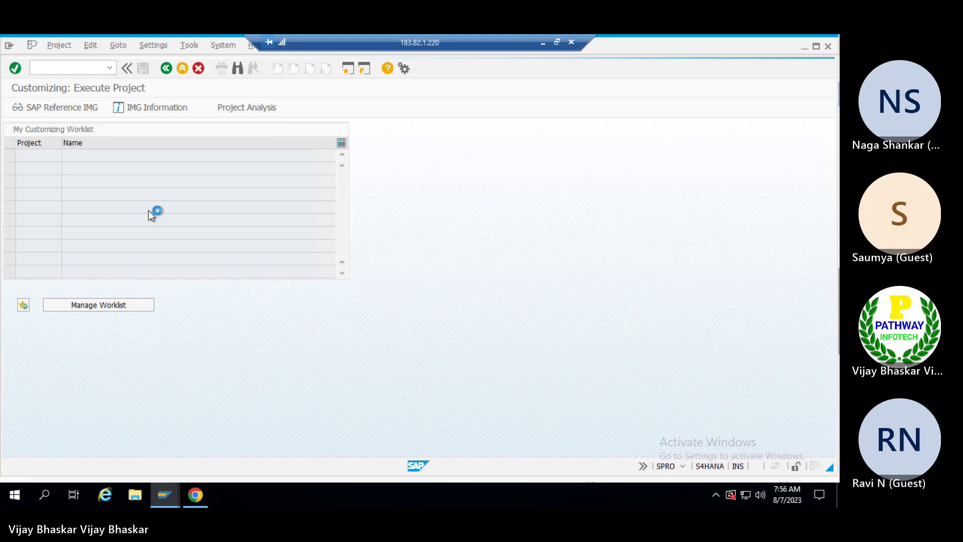
Enter date 01.08.2023, the previously used vendor, amount 450000 and item text BCM Testing.
type("01082023")
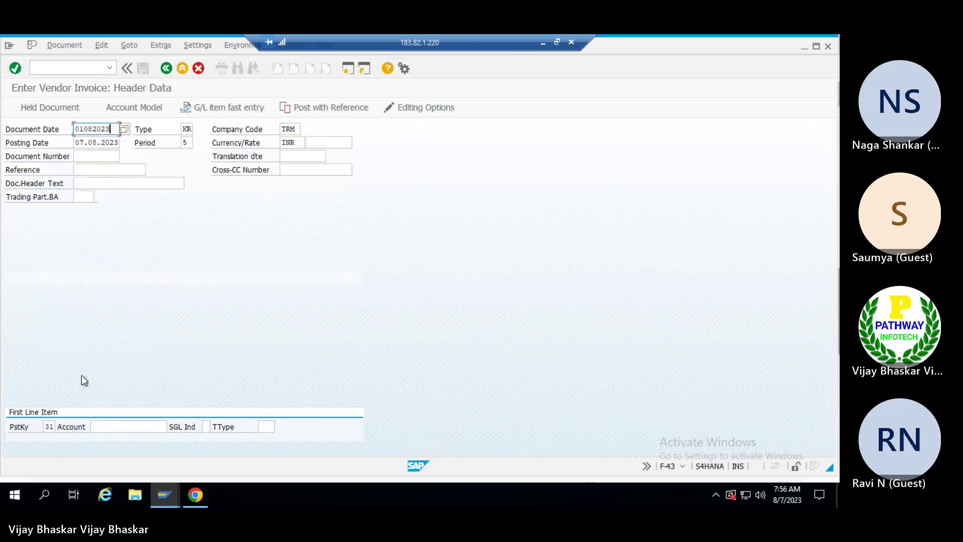
left_click(125, 426)
left_click(119, 304)
key("Return")
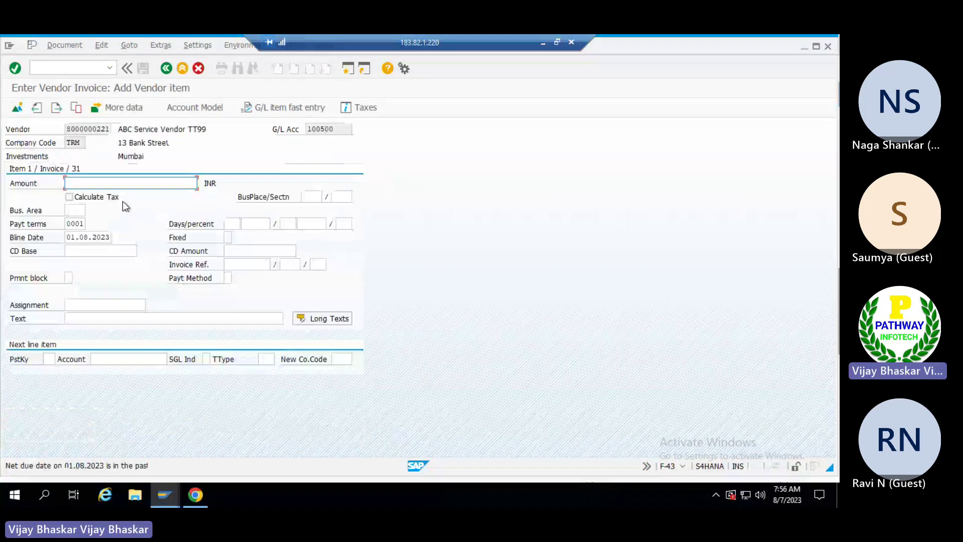
type("45000")
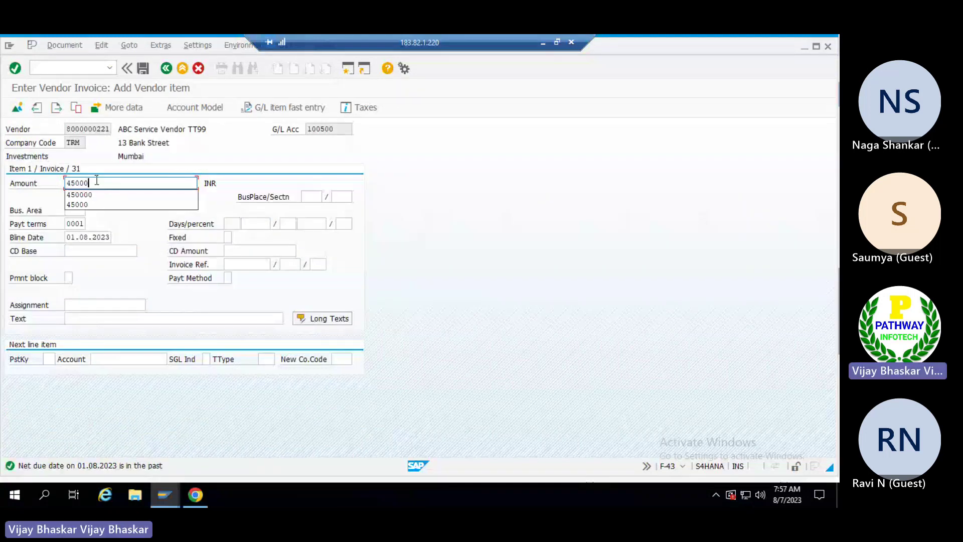
left_click(96, 194)
left_click(139, 316)
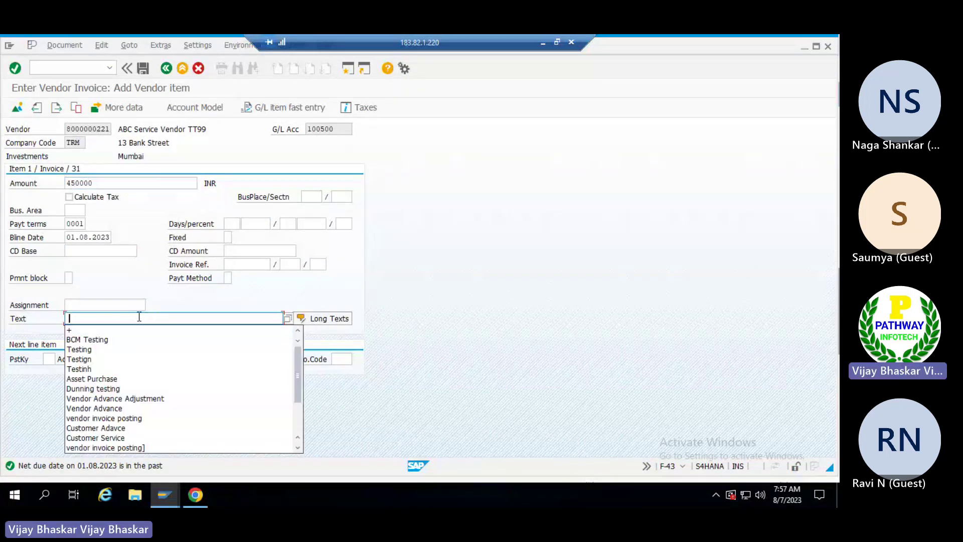
left_click(93, 340)
Add a posting key 40 line to G/L account 400409 with text BCM Testing.
left_click(49, 359)
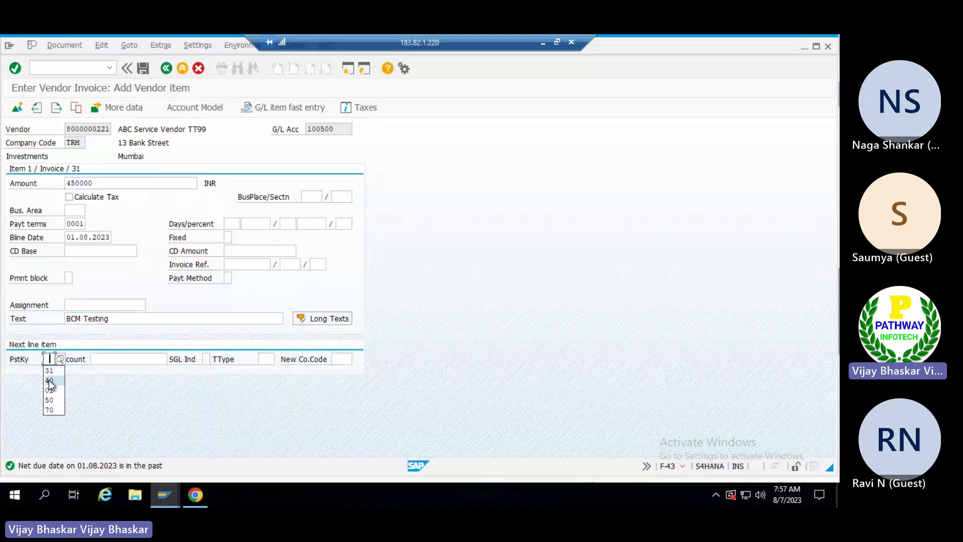
left_click(49, 382)
left_click(113, 360)
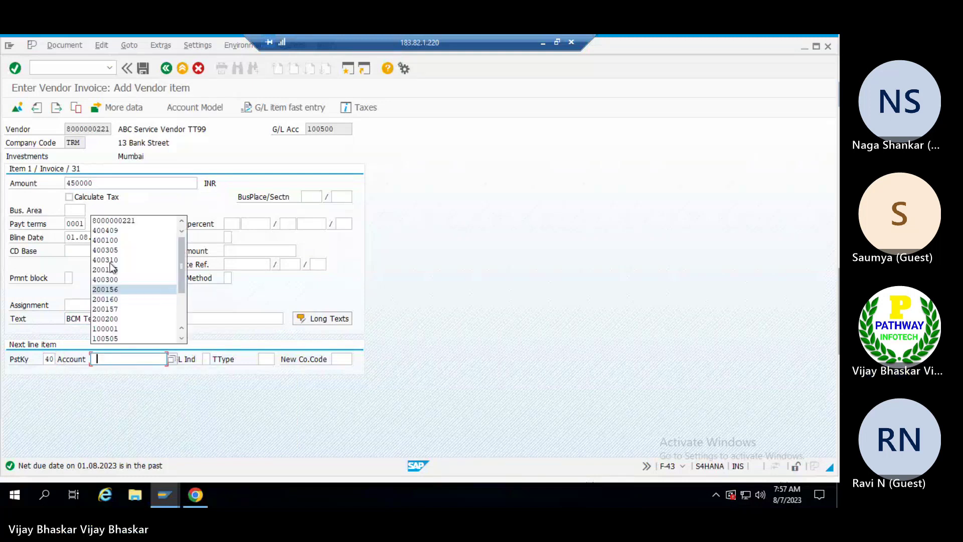
left_click(110, 226)
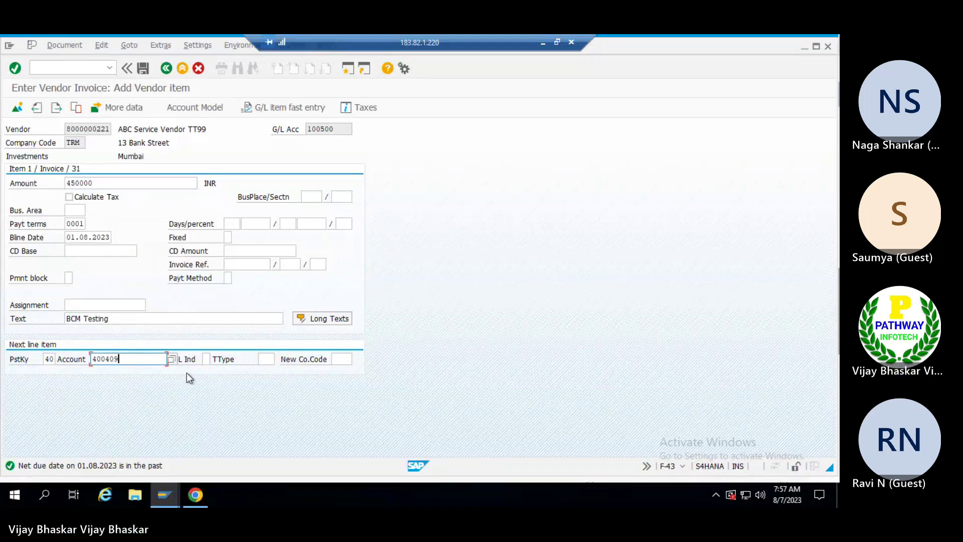
key("Return")
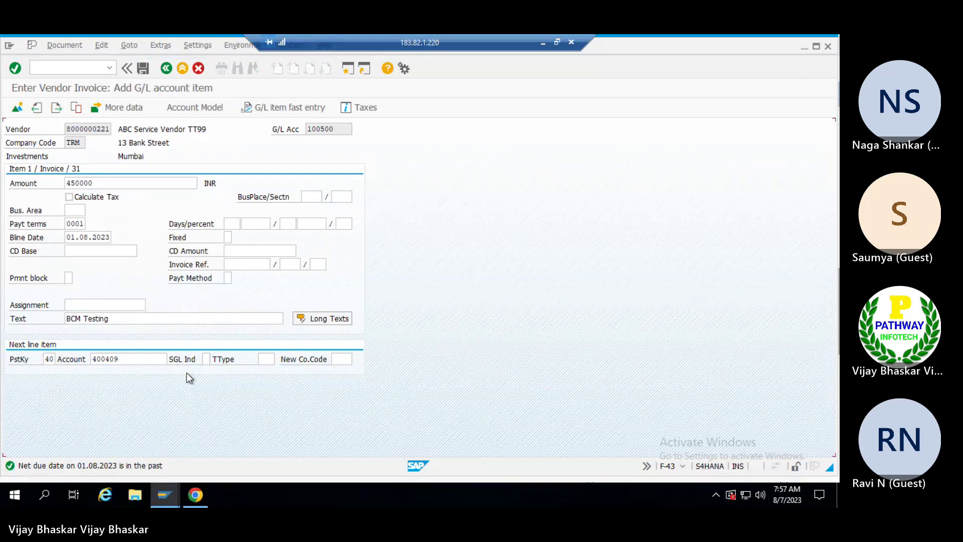
left_click(159, 303)
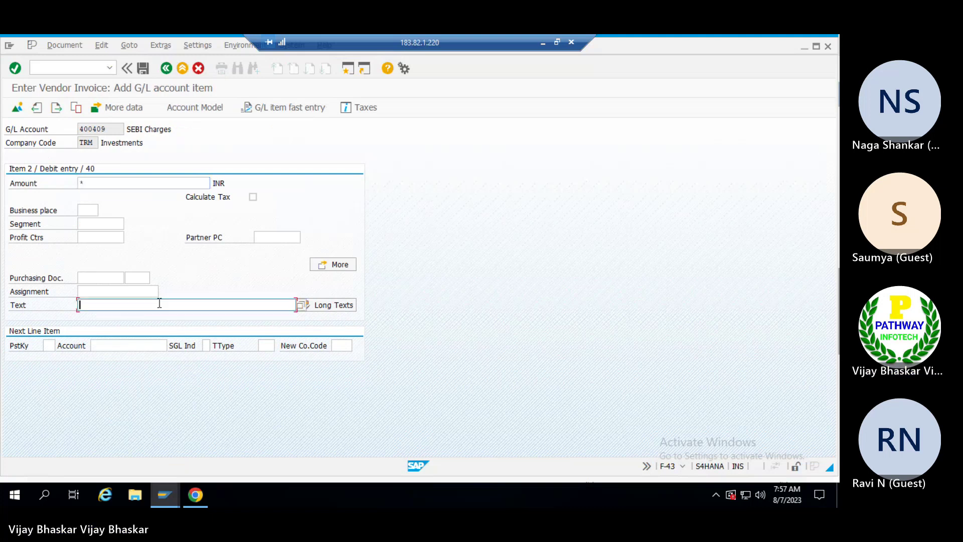
type("BCM Testing")
key("Return")
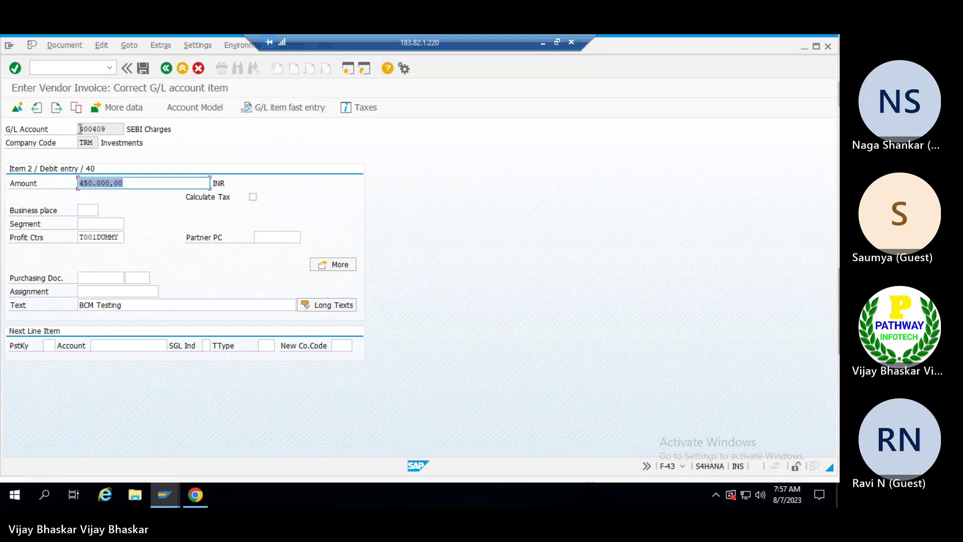
left_click(56, 46)
left_click(74, 101)
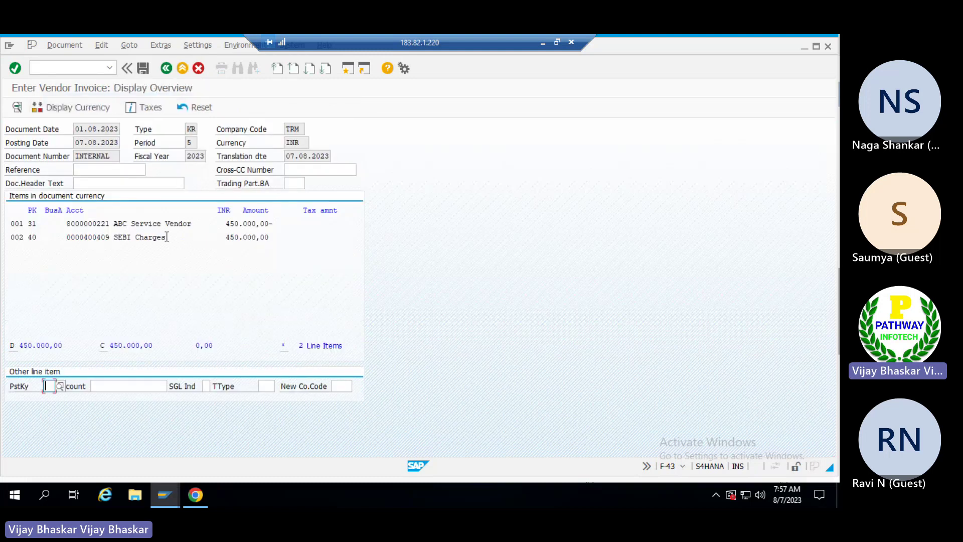
left_click(143, 71)
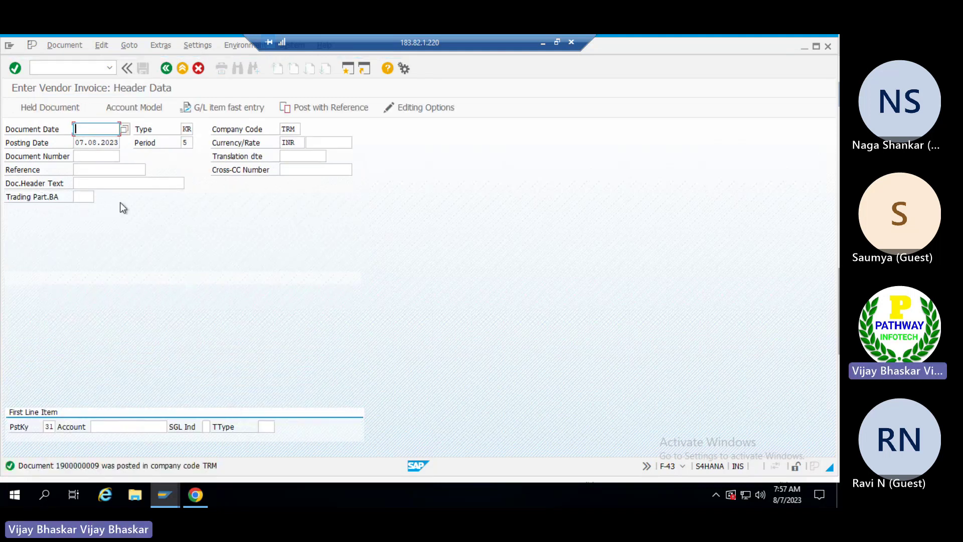
Run the FBL1N vendor line item report for company code TRM.
left_click(71, 68)
type("/nfbl1n")
key("Return")
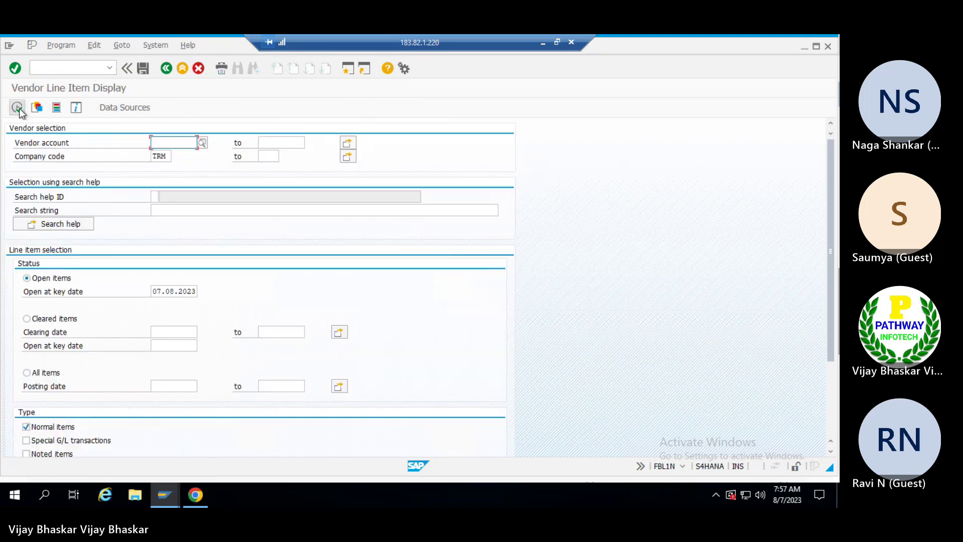
left_click(19, 109)
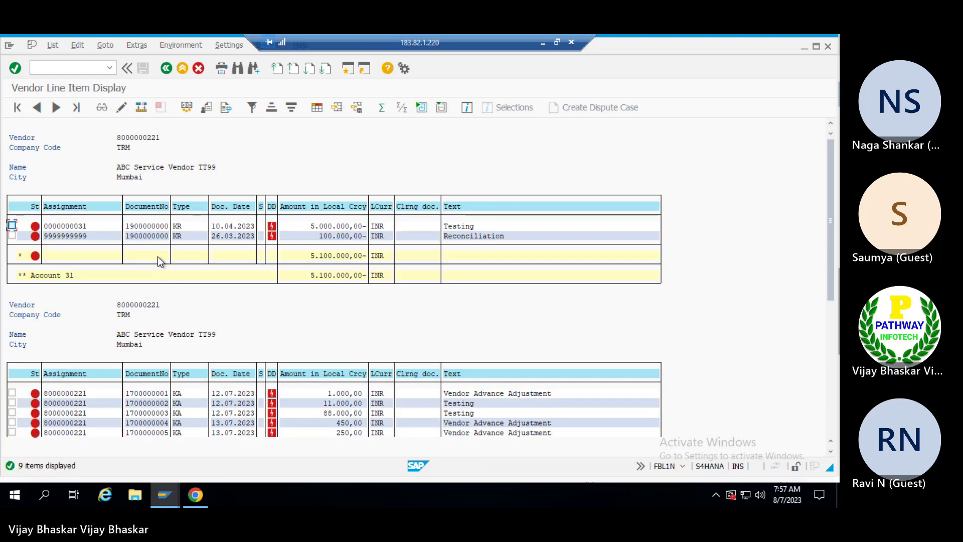
scroll(158, 257, "down", 4)
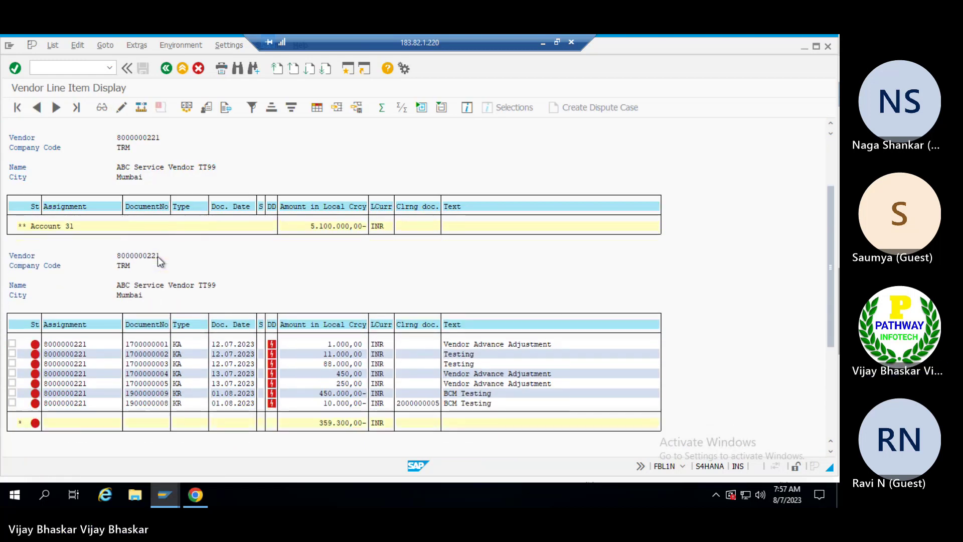
scroll(157, 257, "down", 1)
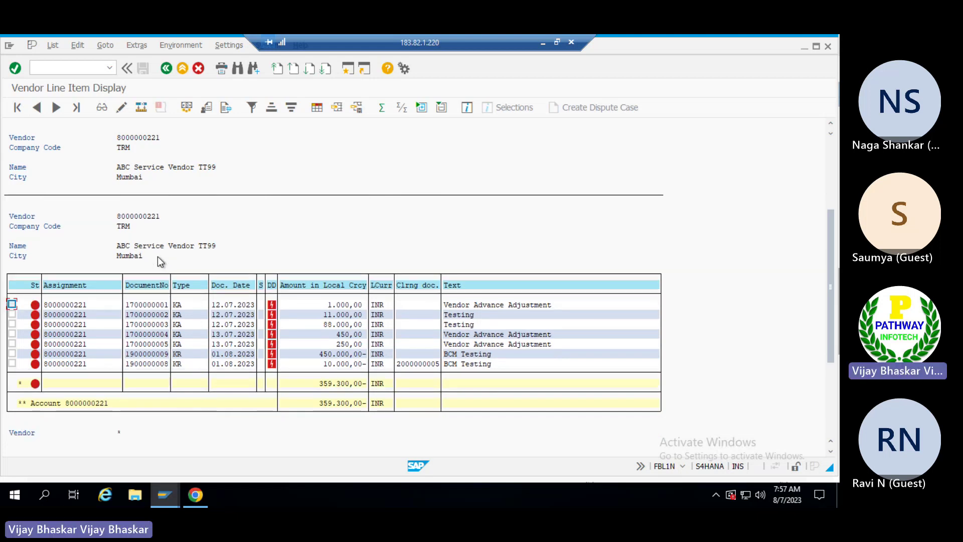
left_click(128, 354)
double_click(155, 359)
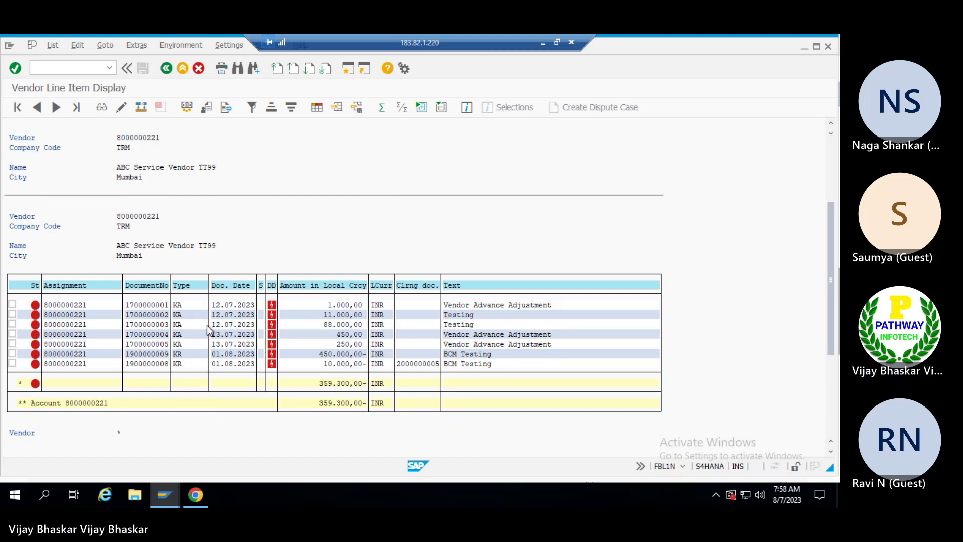
scroll(210, 329, "up", 2)
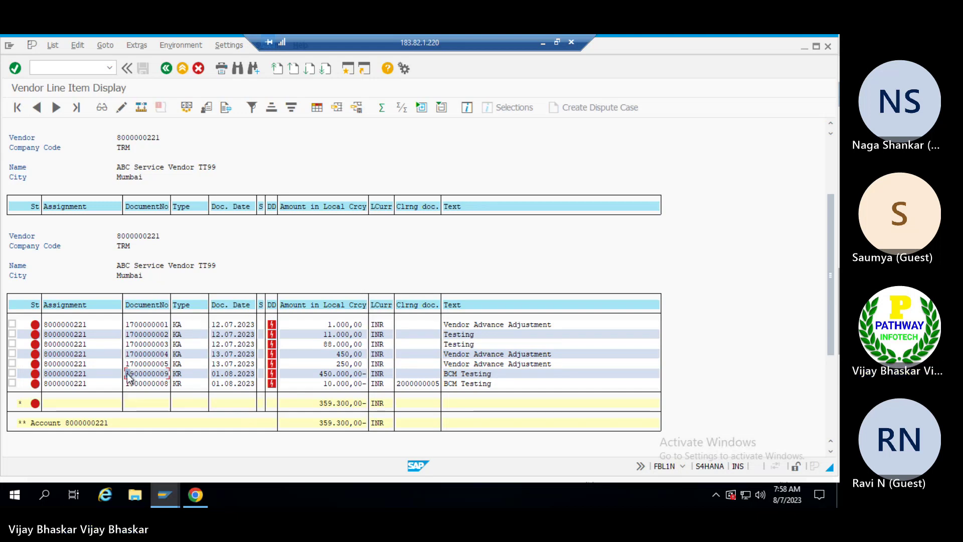
left_click_drag(126, 373, 171, 379)
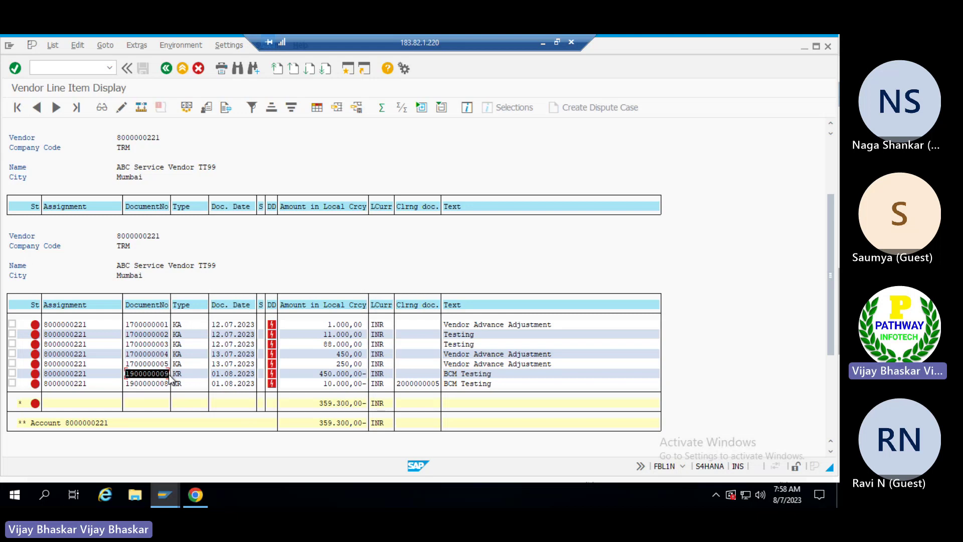
left_click(170, 380)
left_click_drag(322, 377, 358, 375)
left_click(359, 375)
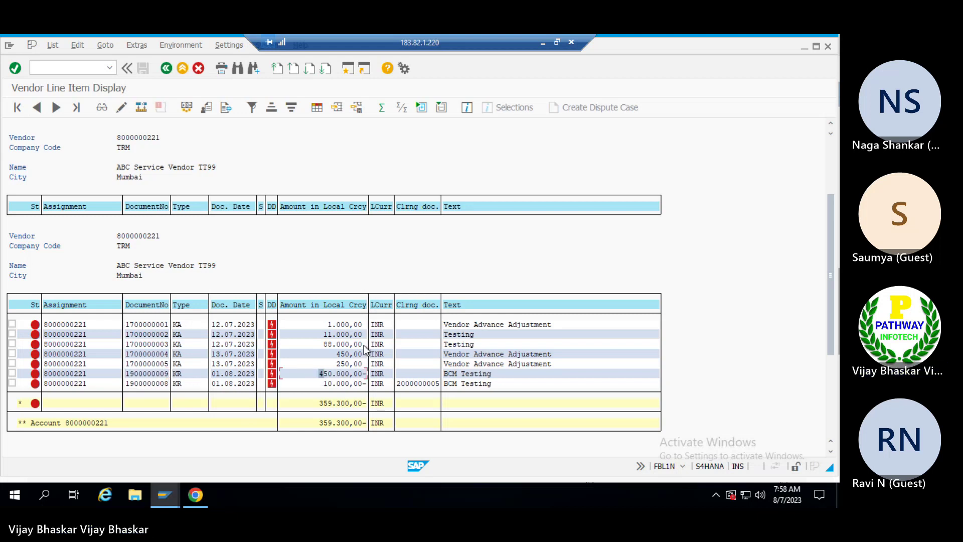
key("alt+Tab")
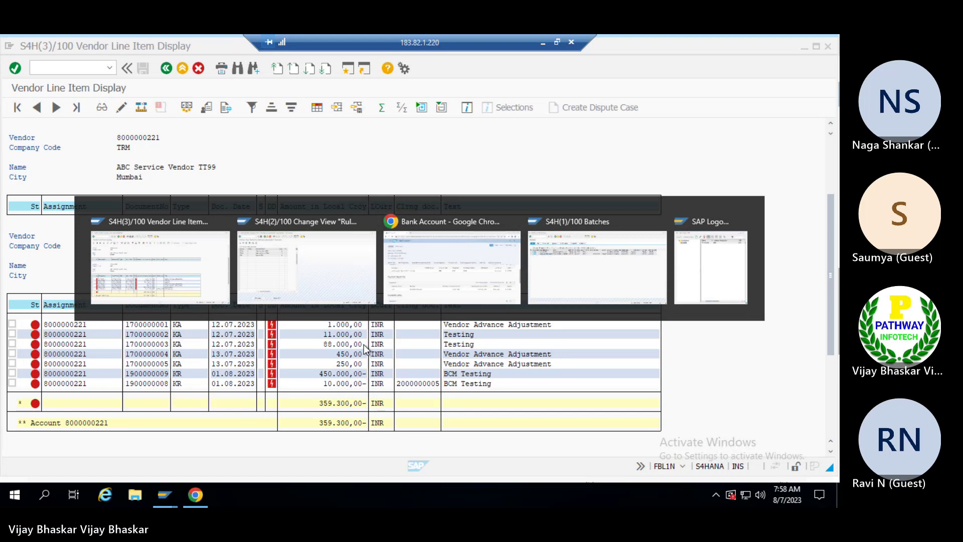
Switch to the Batches window and start F110 with /nf110.
key("alt+Tab")
key("Tab")
key("Tab")
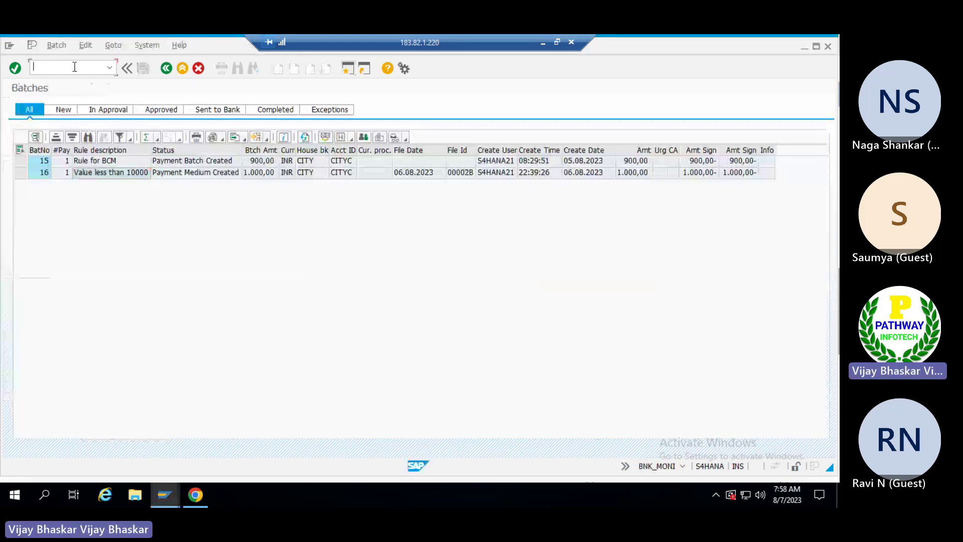
type("/nf110")
key("Return")
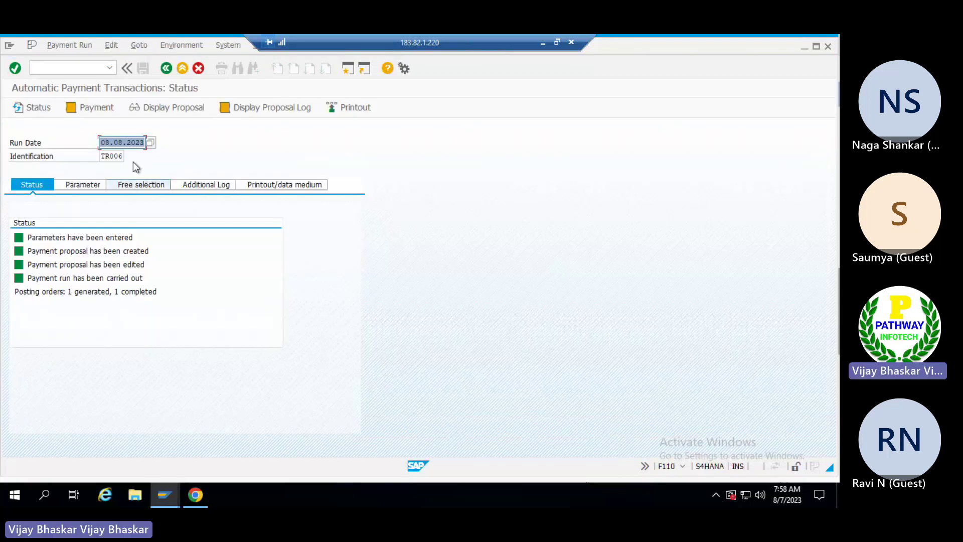
Change the payment run to date 09.08.2023 with identification TR007.
left_click(80, 183)
left_click(103, 143)
key("Return")
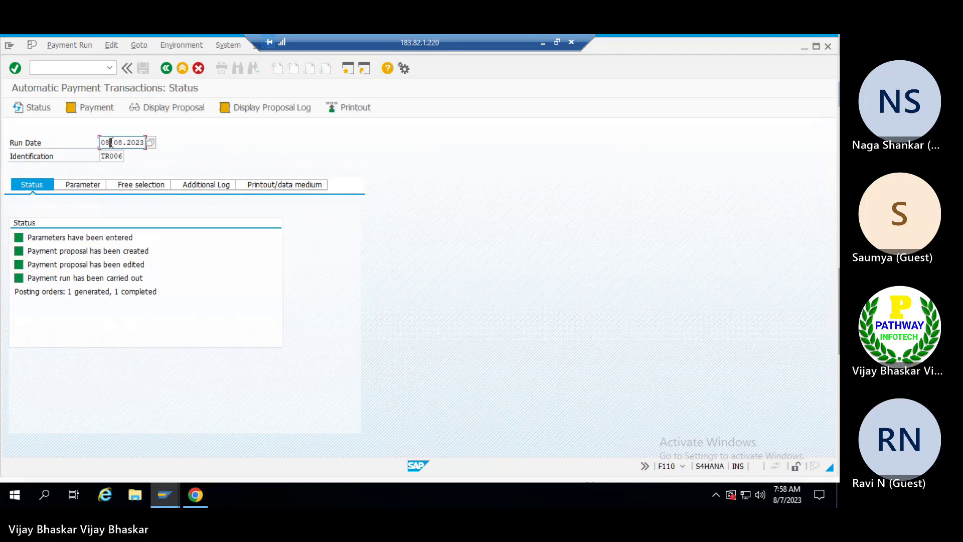
key("Return")
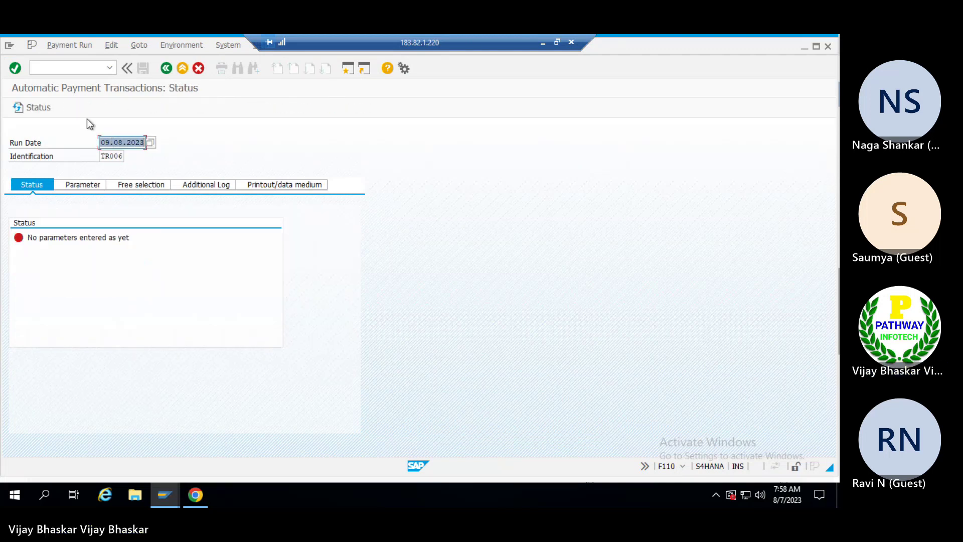
left_click(125, 156)
key("BackSpace")
type("7")
key("Return")
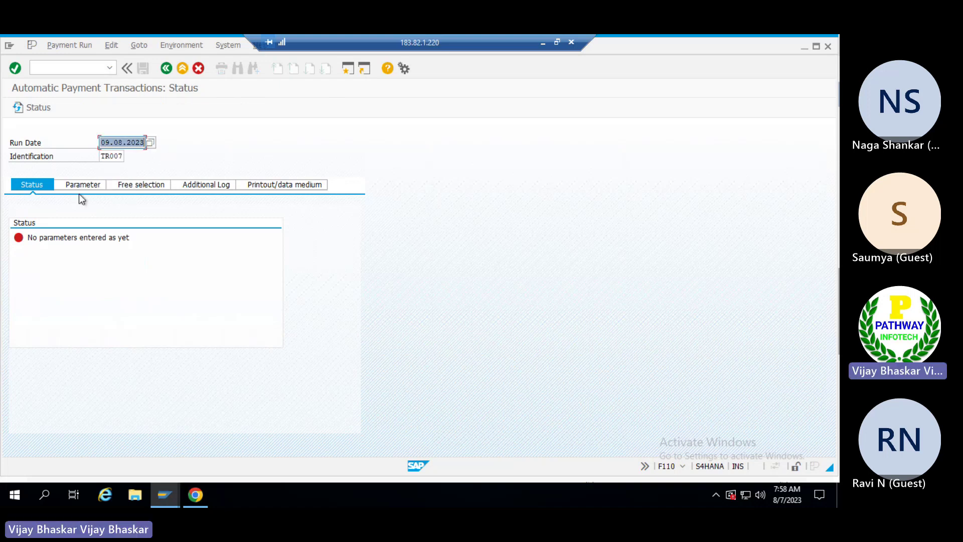
Enter company code TRM, payment method W and next posting date 10.08.2023 in the run parameters.
left_click(81, 185)
left_click(56, 264)
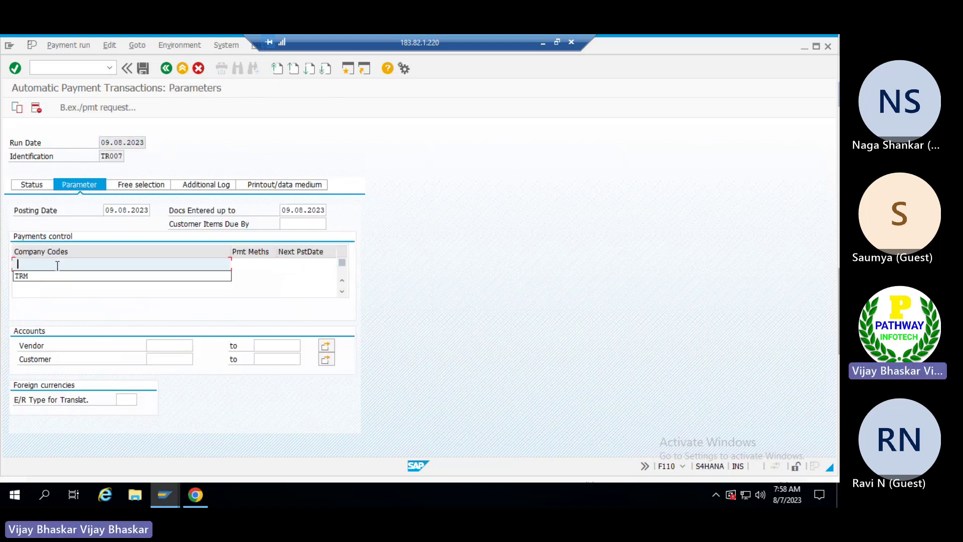
left_click(50, 279)
left_click(256, 265)
type("W")
left_click(293, 271)
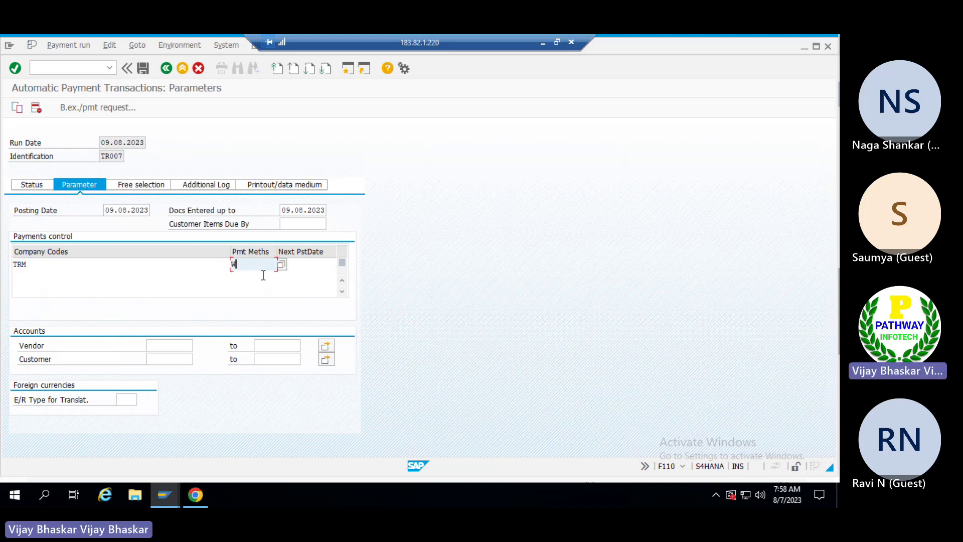
left_click(300, 275)
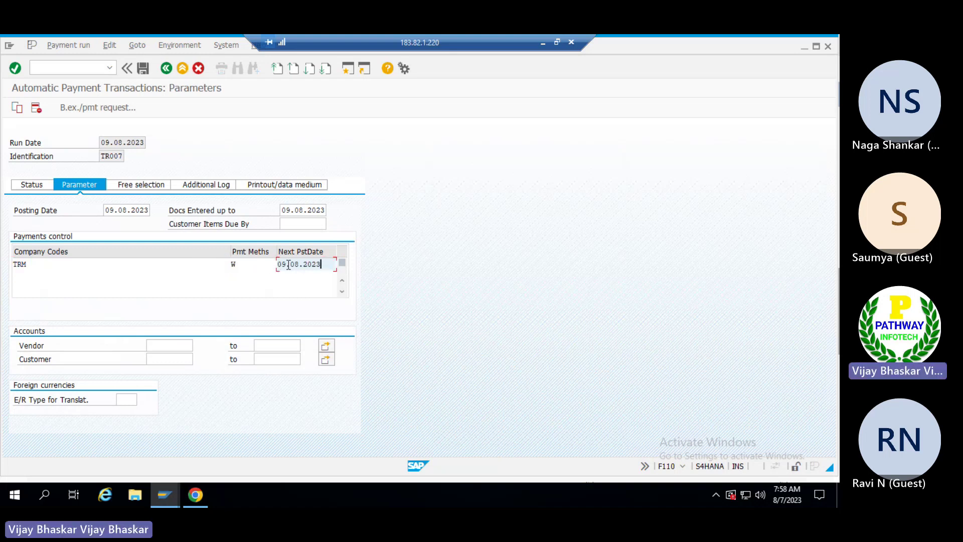
left_click(289, 265)
key("BackSpace")
key("BackSpace")
type("1")
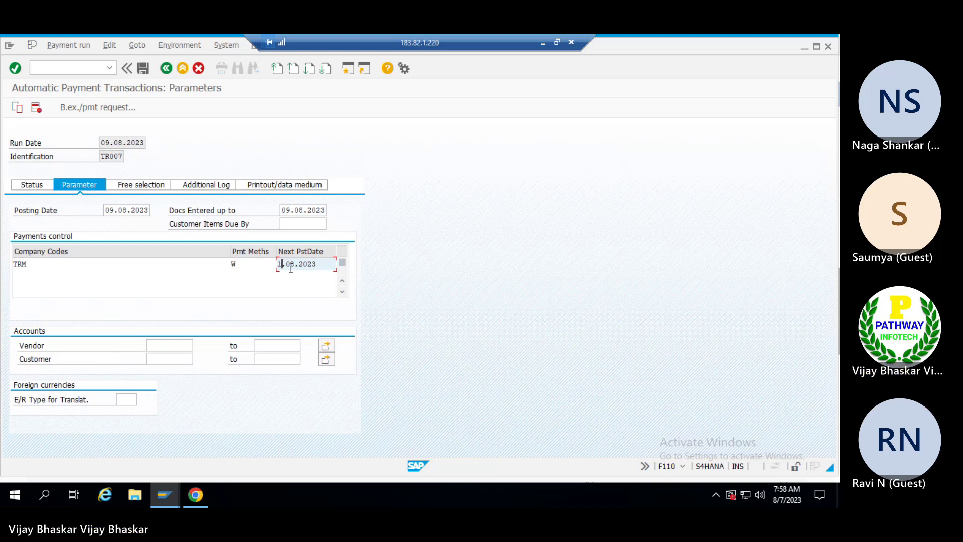
type("0")
left_click(170, 345)
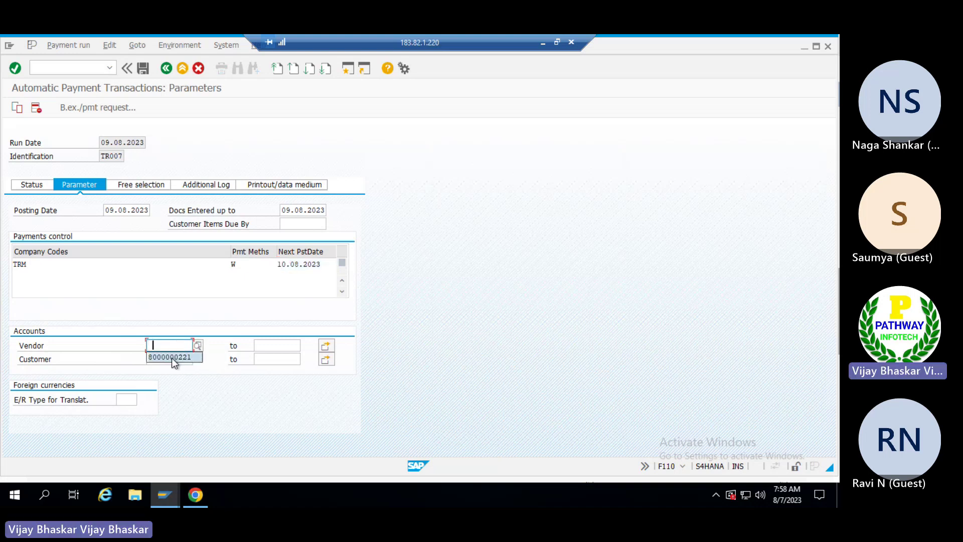
left_click(172, 357)
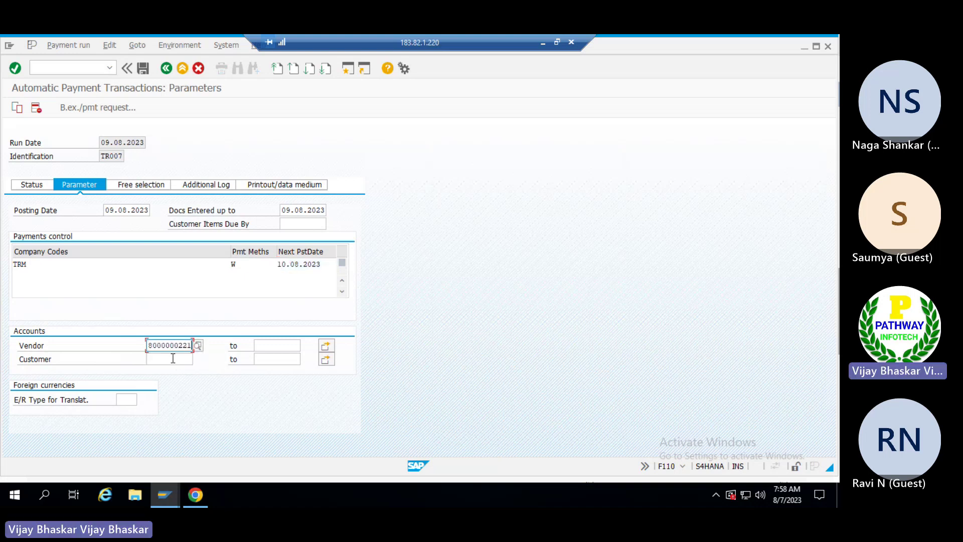
left_click(188, 186)
left_click(26, 237)
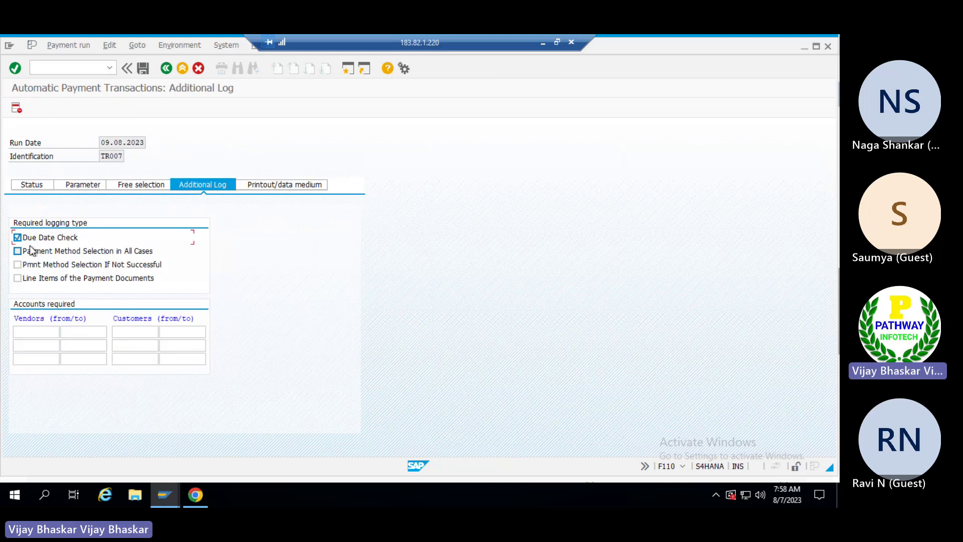
left_click(38, 277)
left_click(35, 332)
left_click(31, 345)
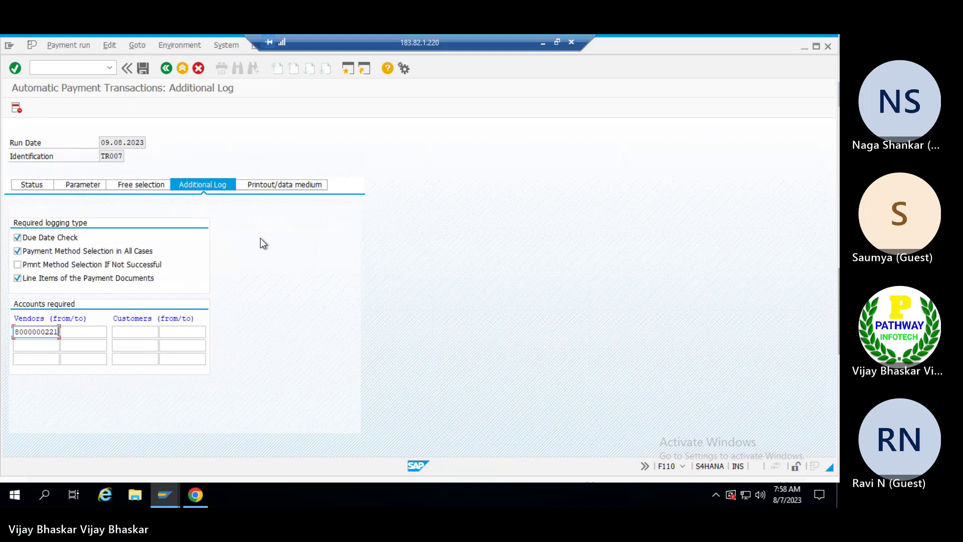
key("ctrl+a")
key("ctrl+c")
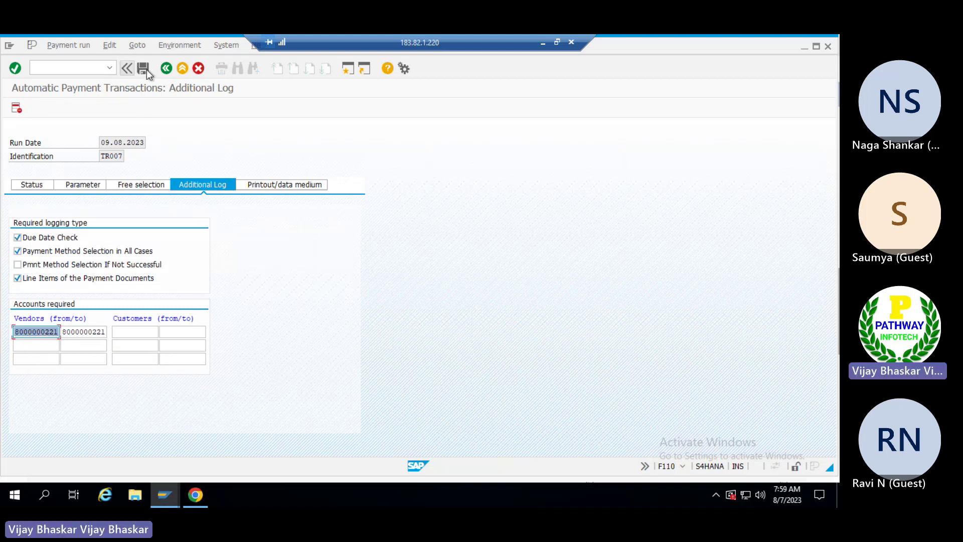
key("Tab")
key("ctrl+v")
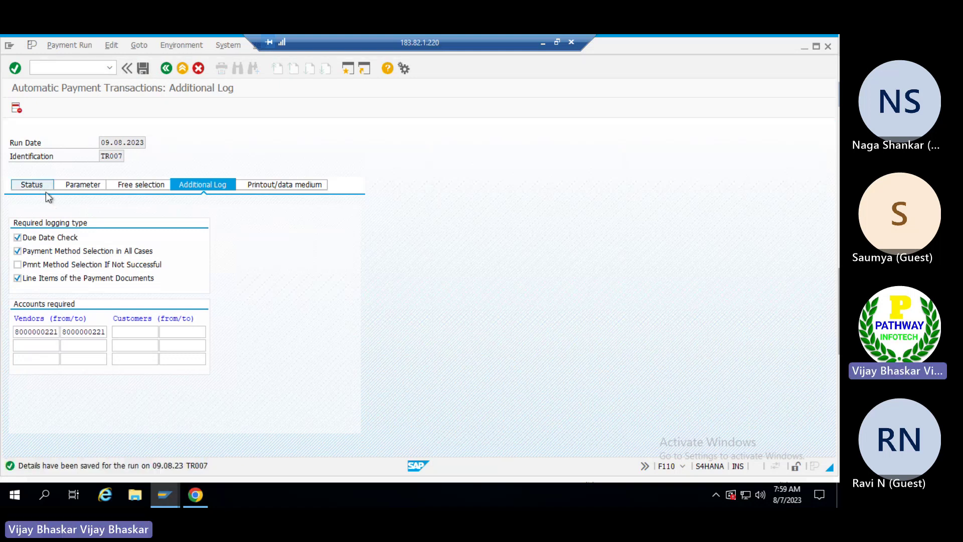
Schedule the TR007 proposal to start immediately with payment medium creation.
left_click(95, 108)
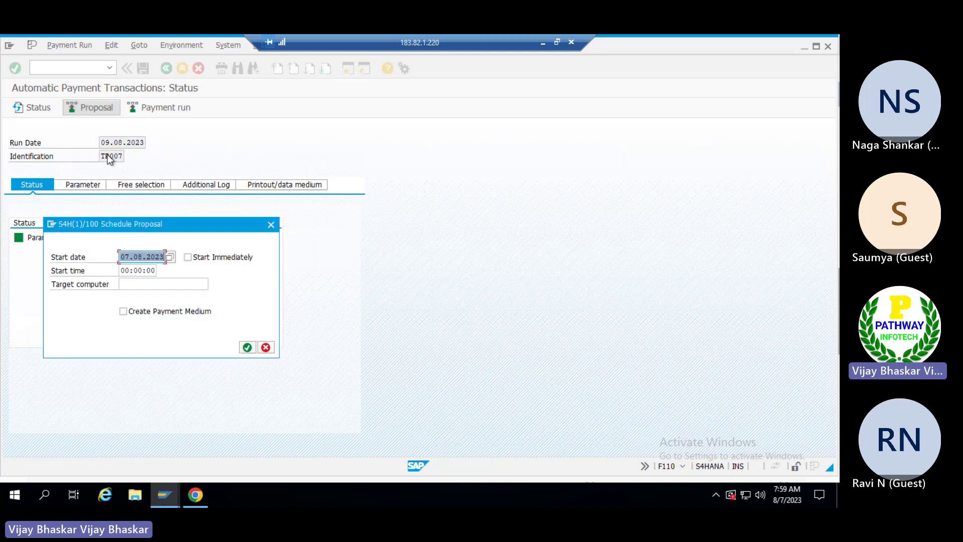
left_click(197, 258)
left_click(128, 313)
left_click(248, 347)
Refresh the run status and open the proposal for editing for all accounting clerks.
left_click(35, 107)
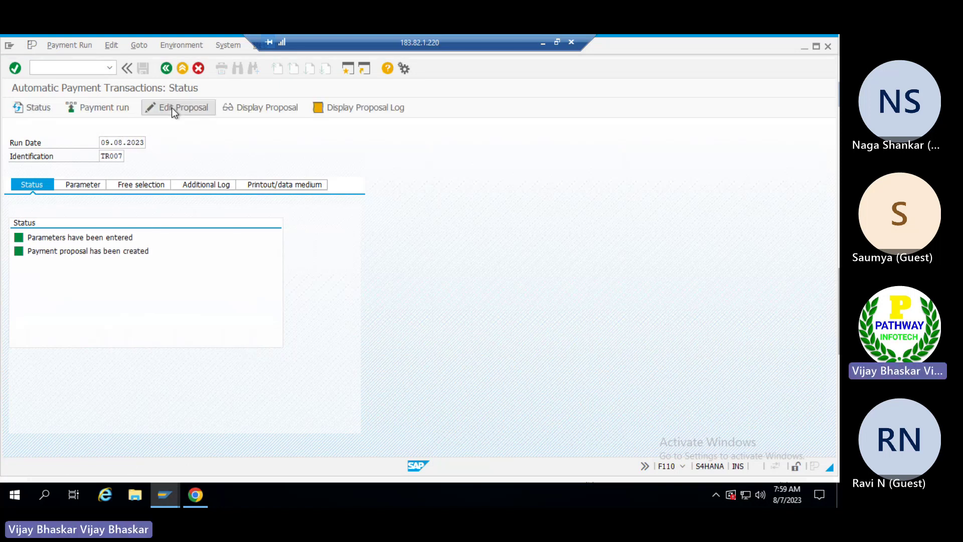
left_click(172, 107)
left_click(217, 293)
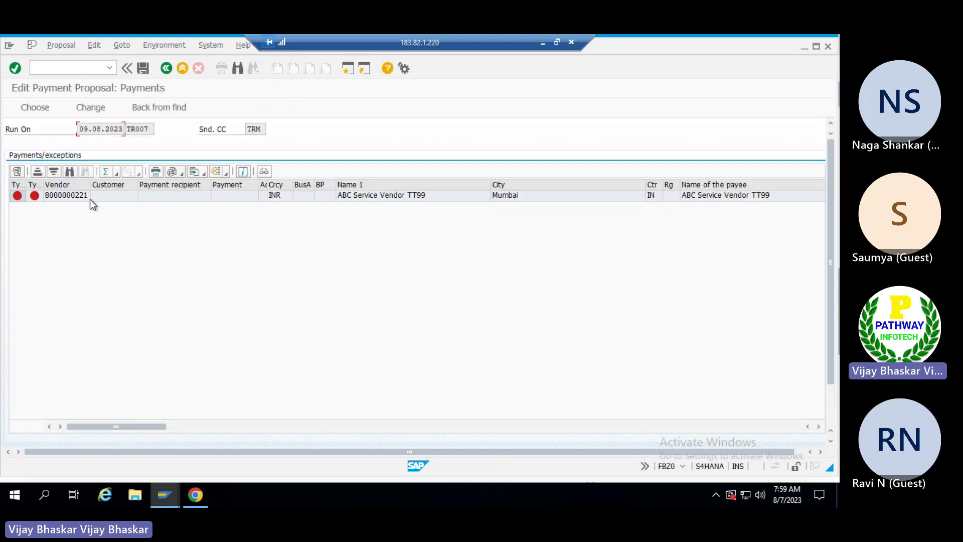
left_click(83, 197)
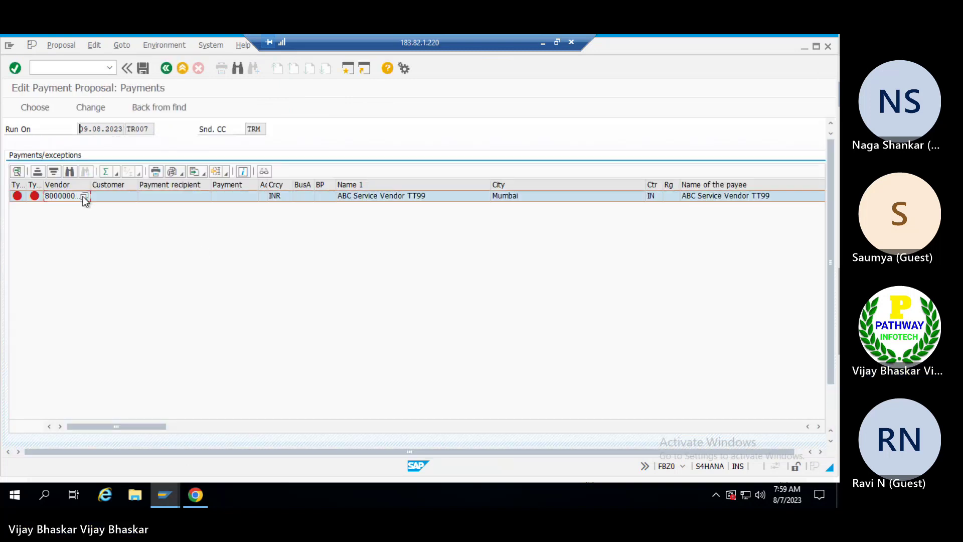
double_click(83, 197)
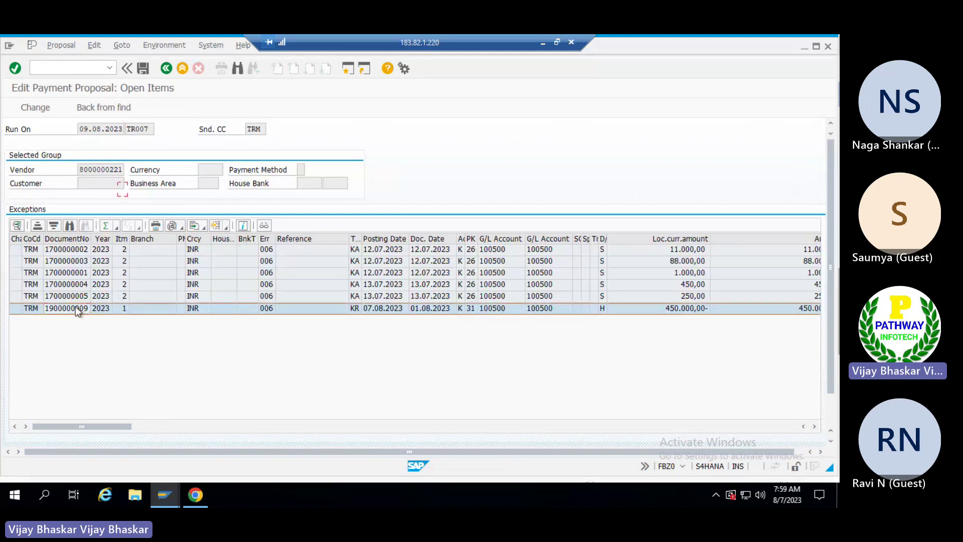
double_click(75, 306)
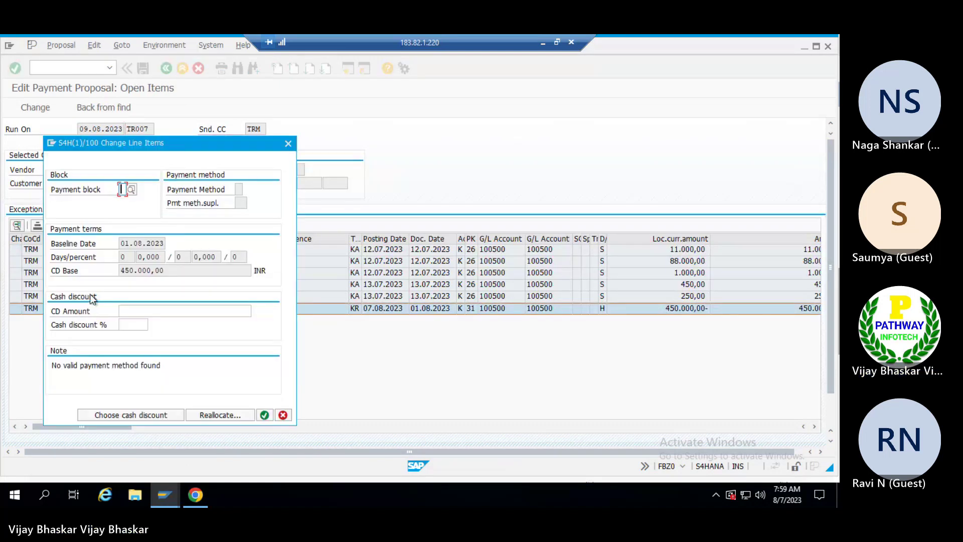
left_click(214, 415)
left_click(123, 214)
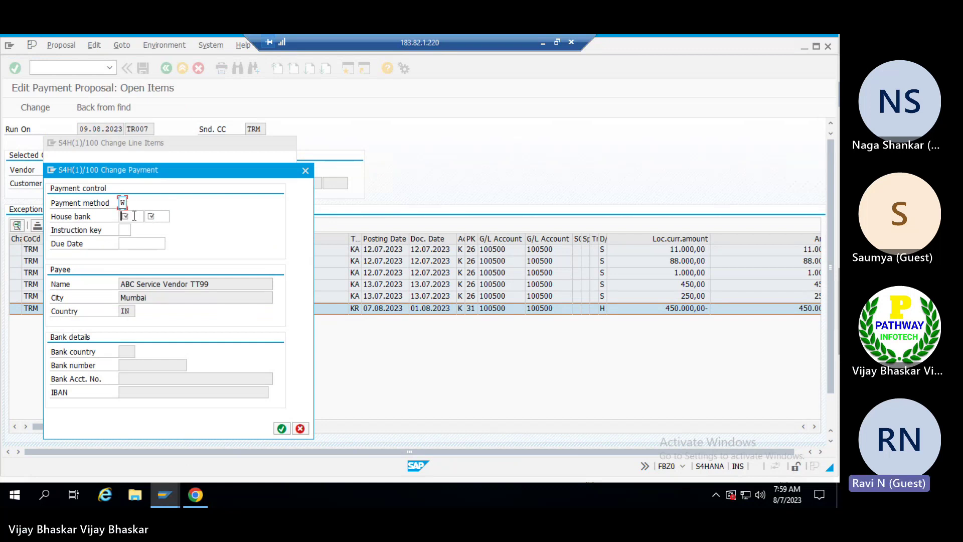
left_click(128, 217)
left_click(130, 226)
left_click(163, 219)
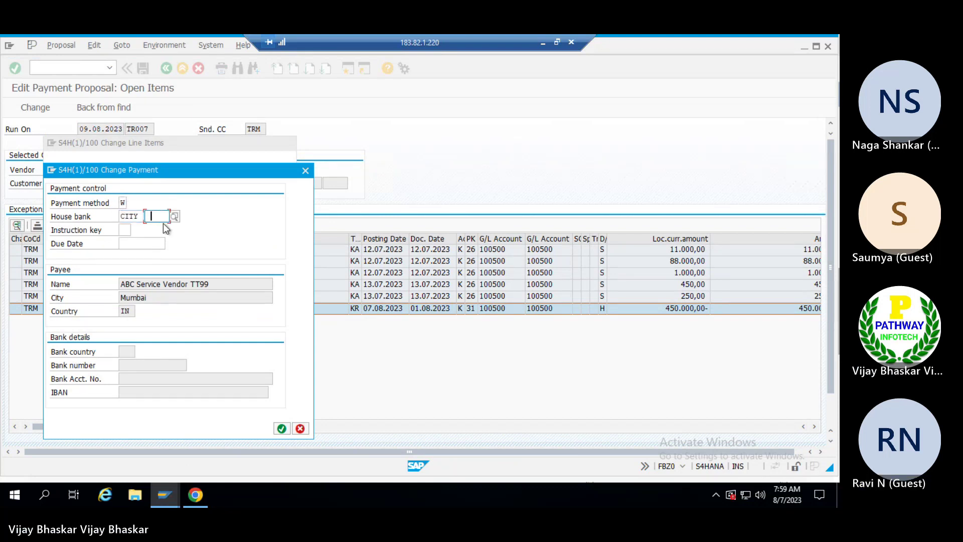
type("CITYC")
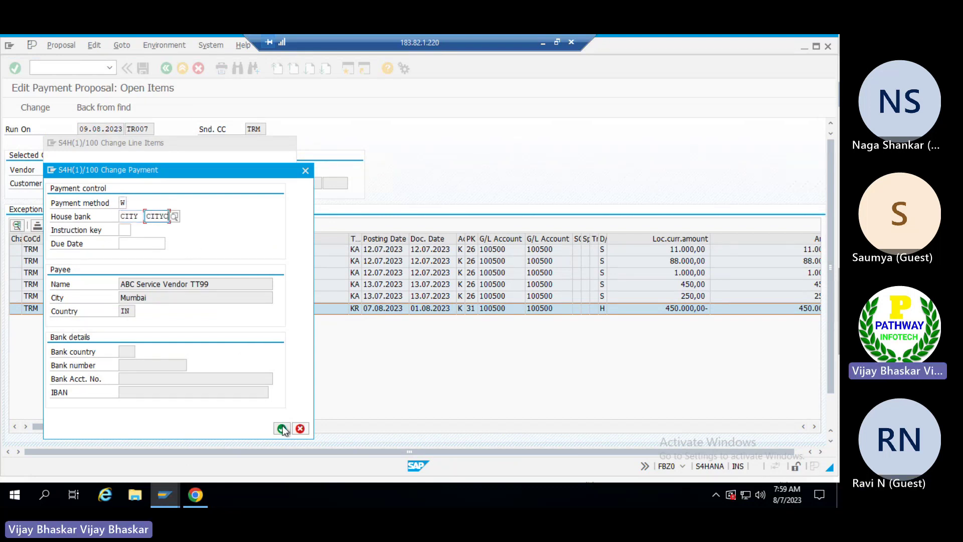
left_click(282, 428)
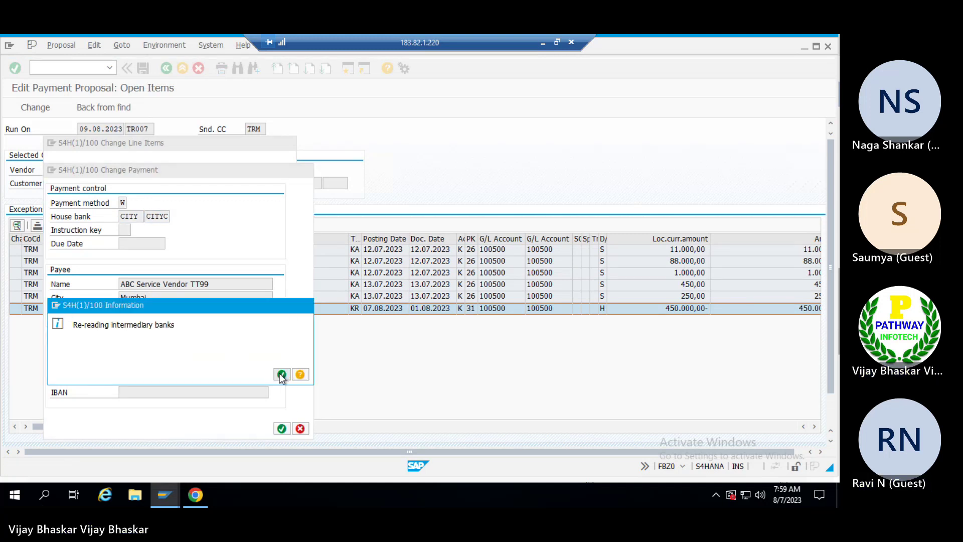
left_click(282, 375)
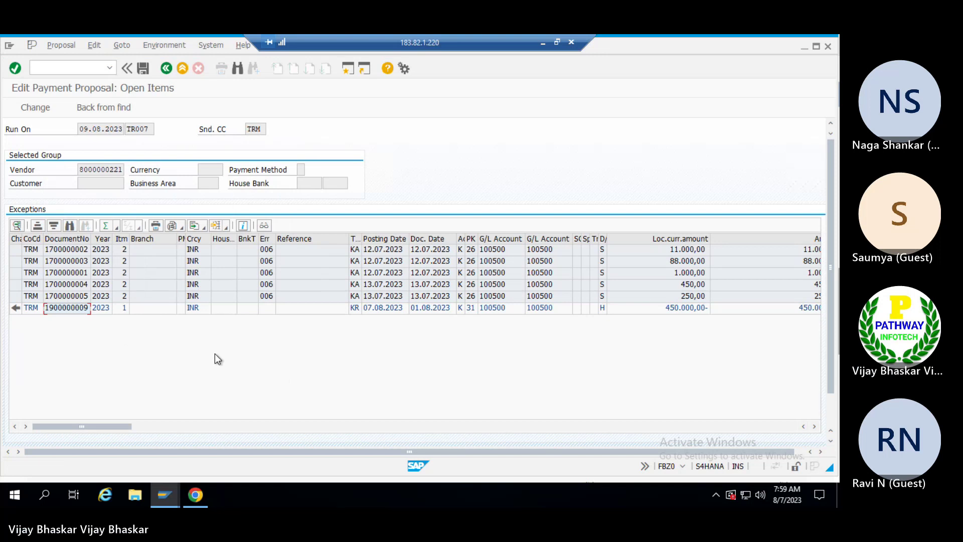
left_click(75, 296)
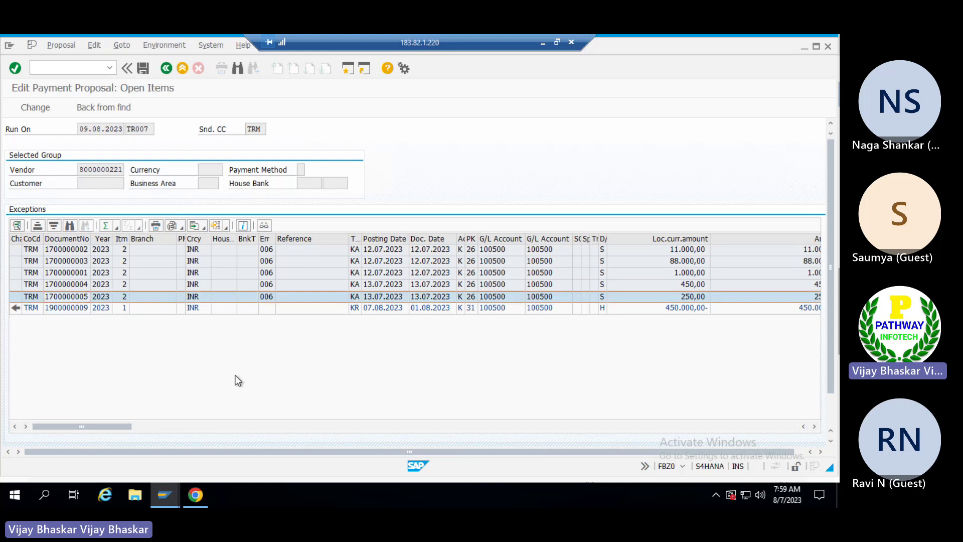
key("alt+Tab")
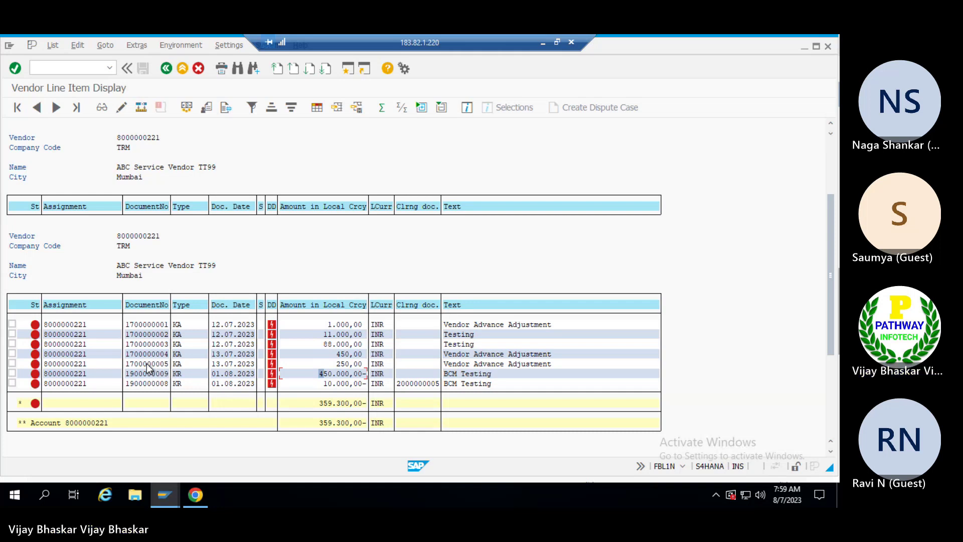
left_click(149, 345)
double_click(150, 344)
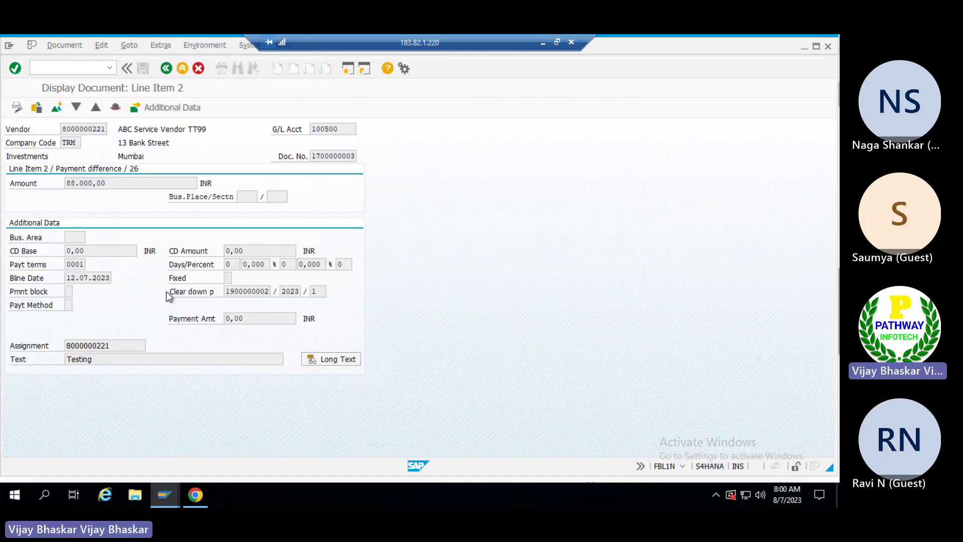
key("F3")
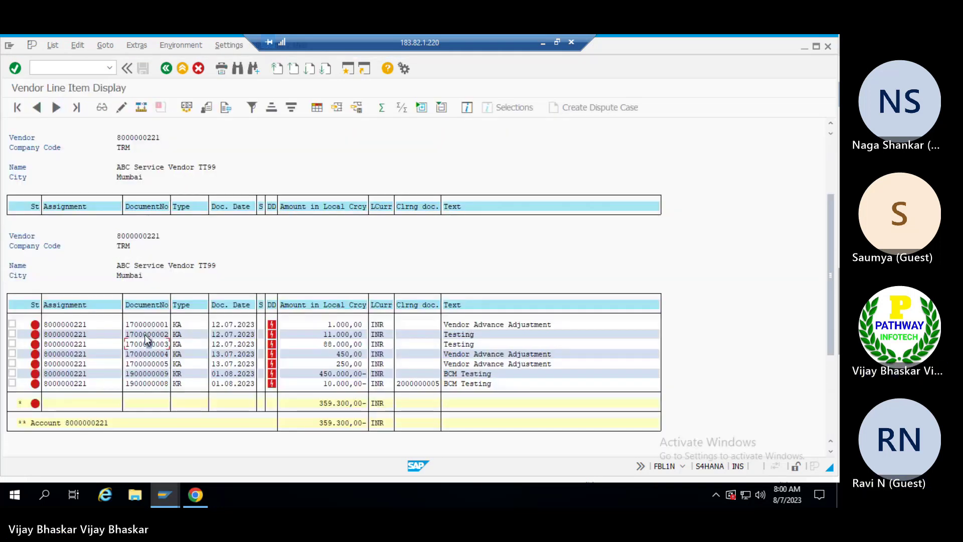
double_click(144, 335)
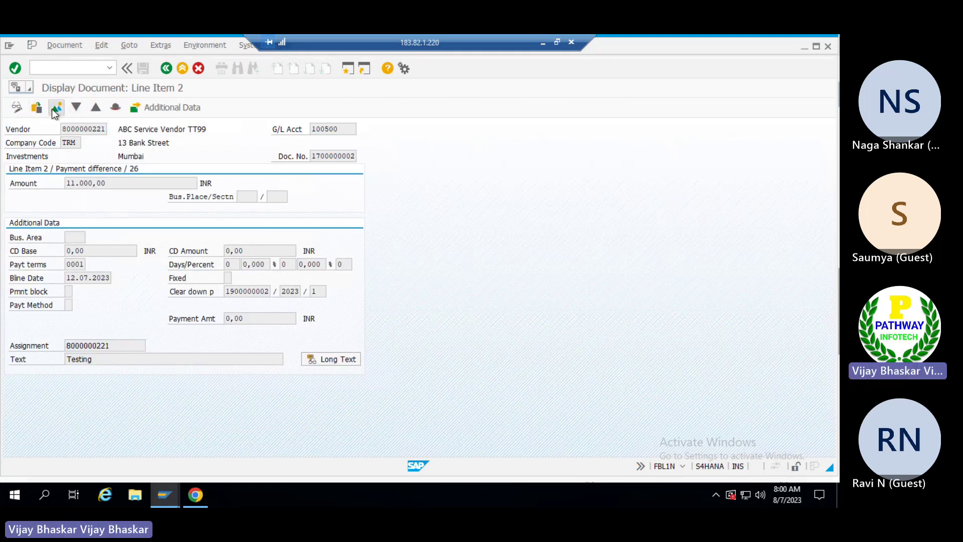
left_click(55, 109)
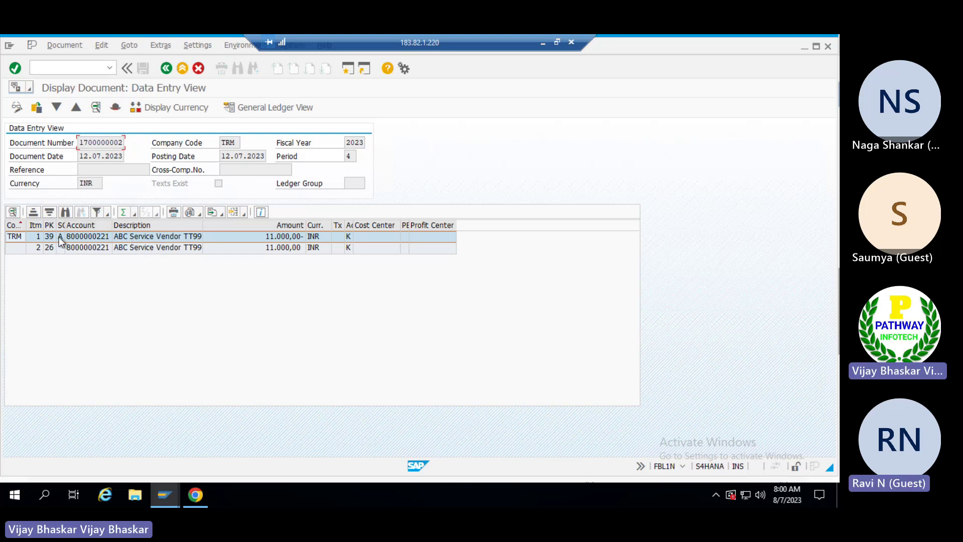
left_click(167, 69)
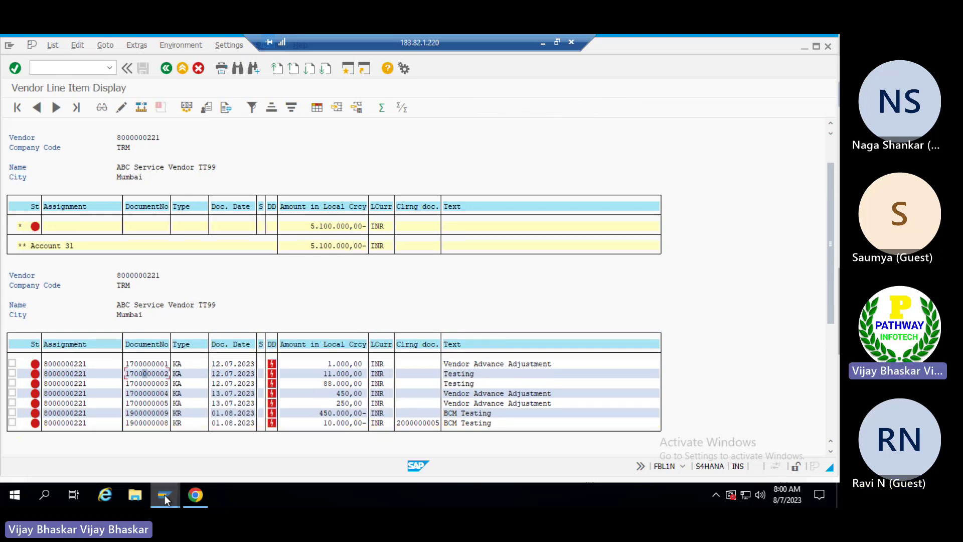
Open a new session, start F-43 and choose Post with Reference.
mouse_move(165, 499)
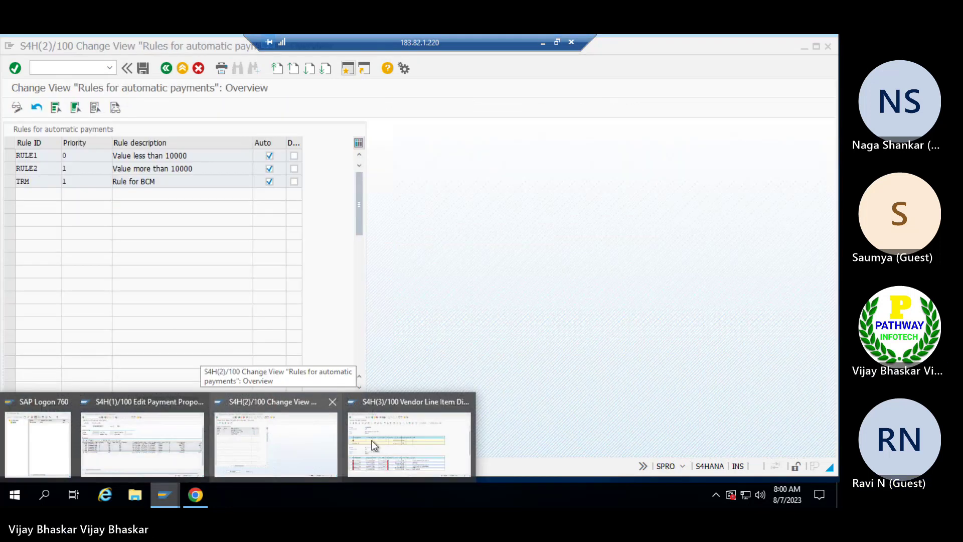
left_click(372, 445)
left_click(351, 70)
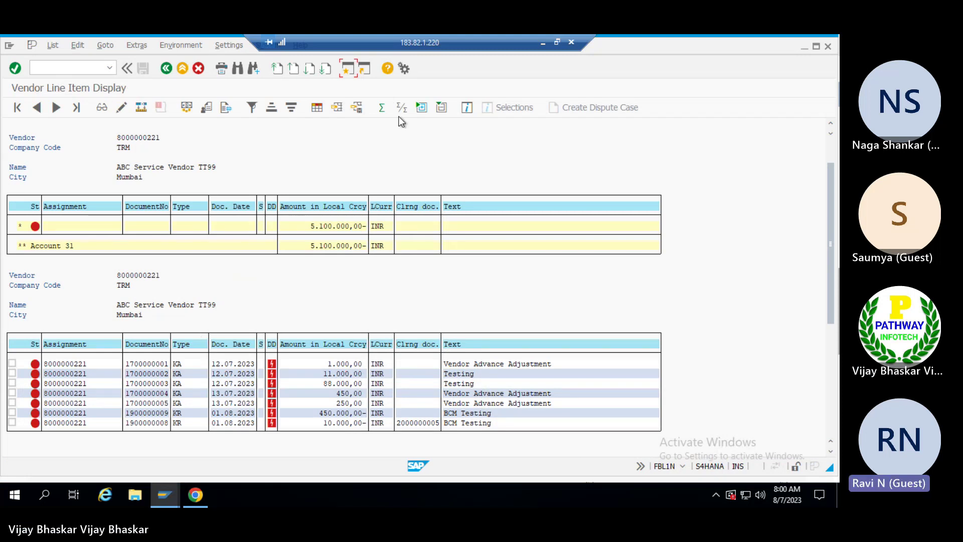
left_click(349, 71)
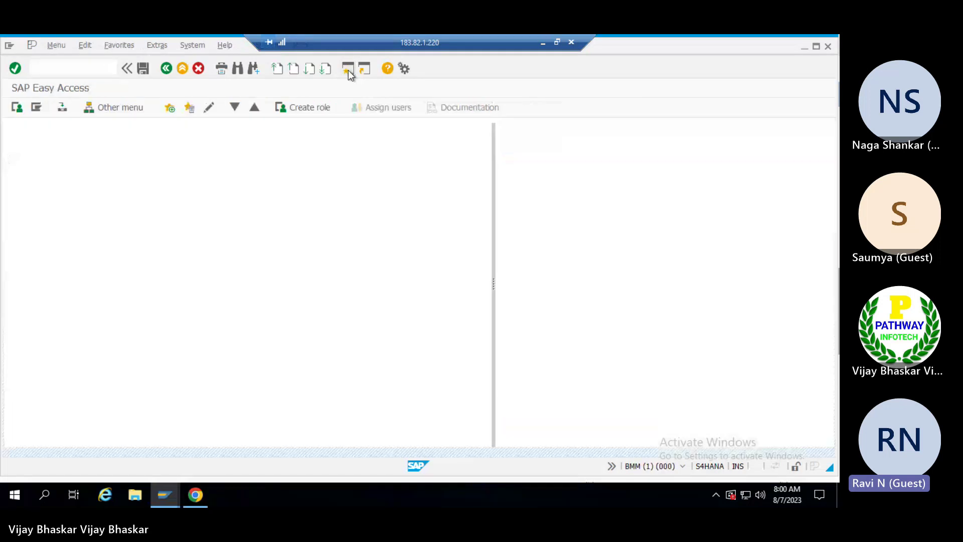
type("f-43")
key("Return")
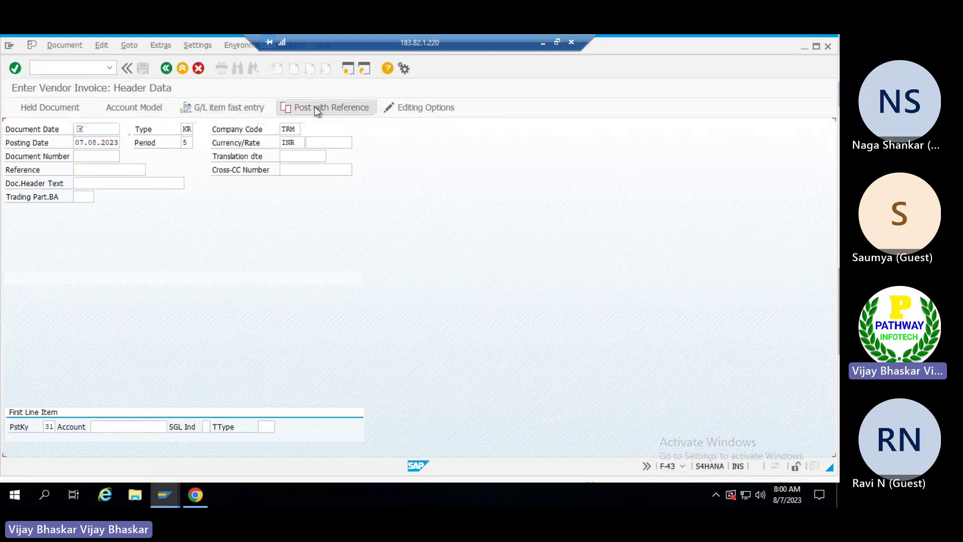
left_click(315, 107)
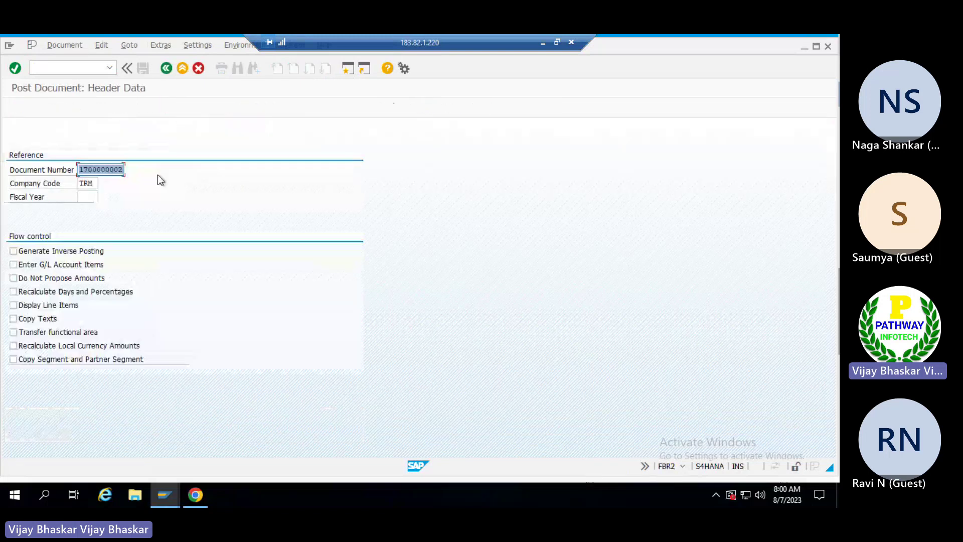
key("alt+Tab")
key("alt+Tab")
key("alt+Tab")
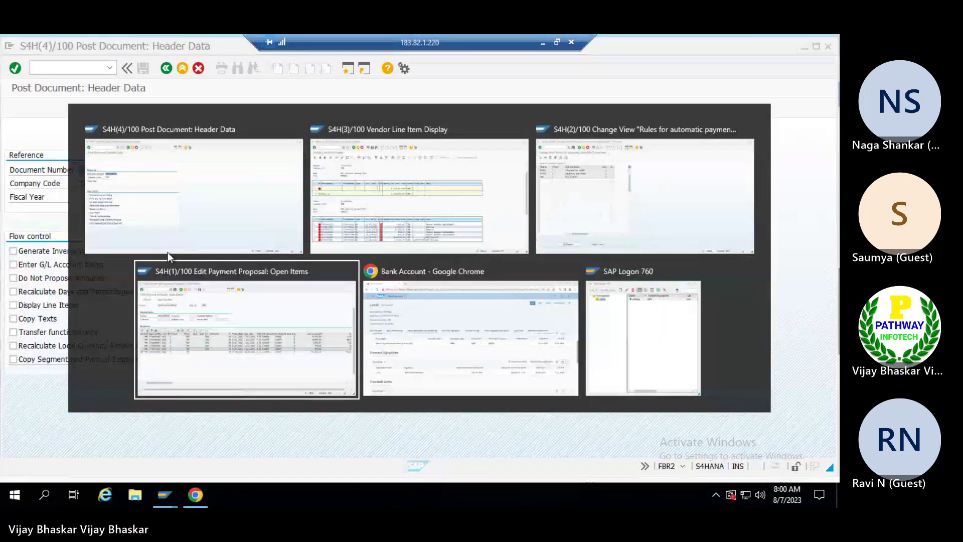
key("alt+Tab")
key("alt+shift+Tab")
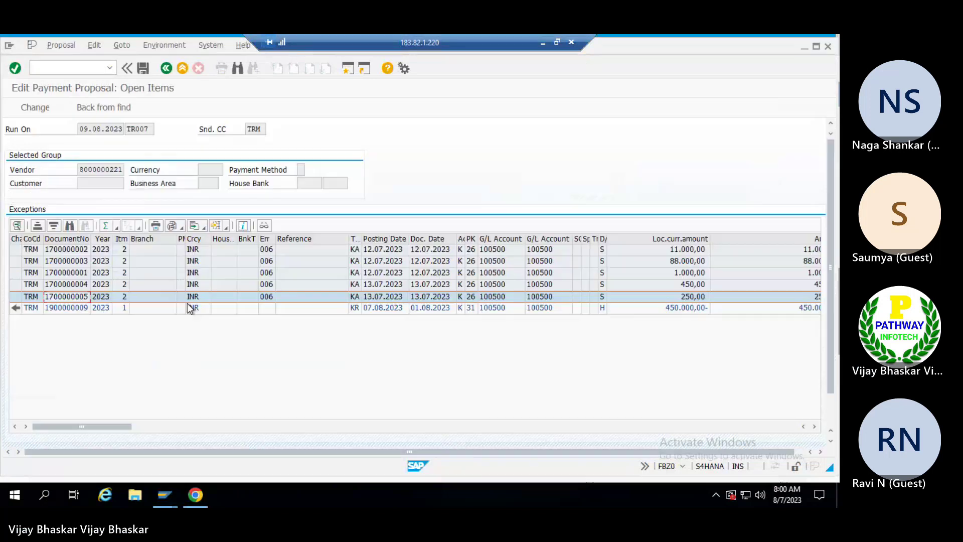
left_click(61, 309)
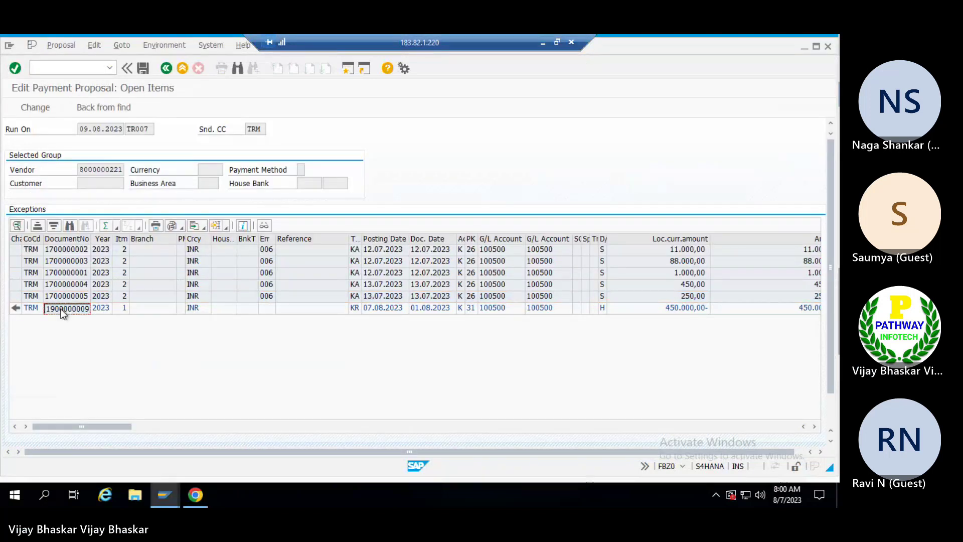
key("alt+Tab")
key("ctrl+v")
key("Tab")
key("Tab")
key("Return")
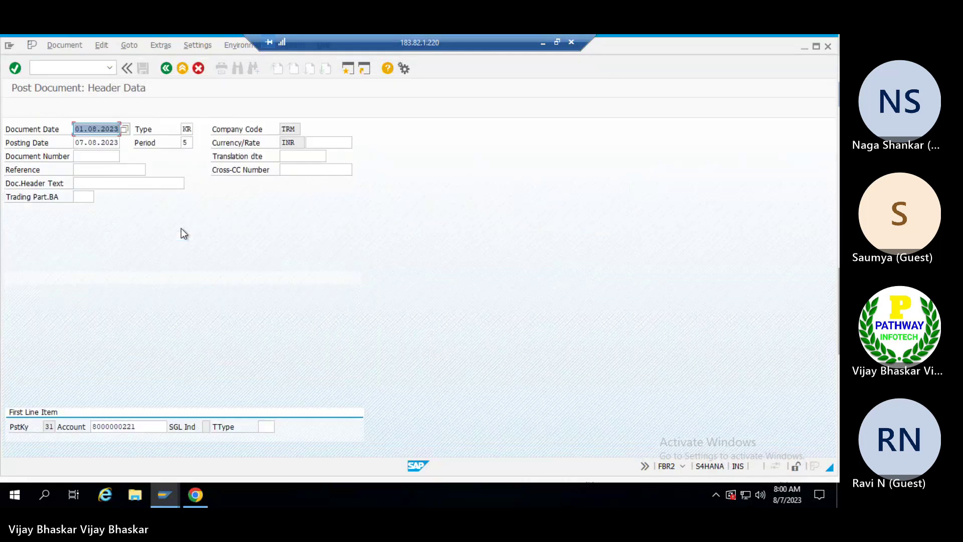
Enter the amount 98.000 on the vendor line and continue to the document overview.
key("Return")
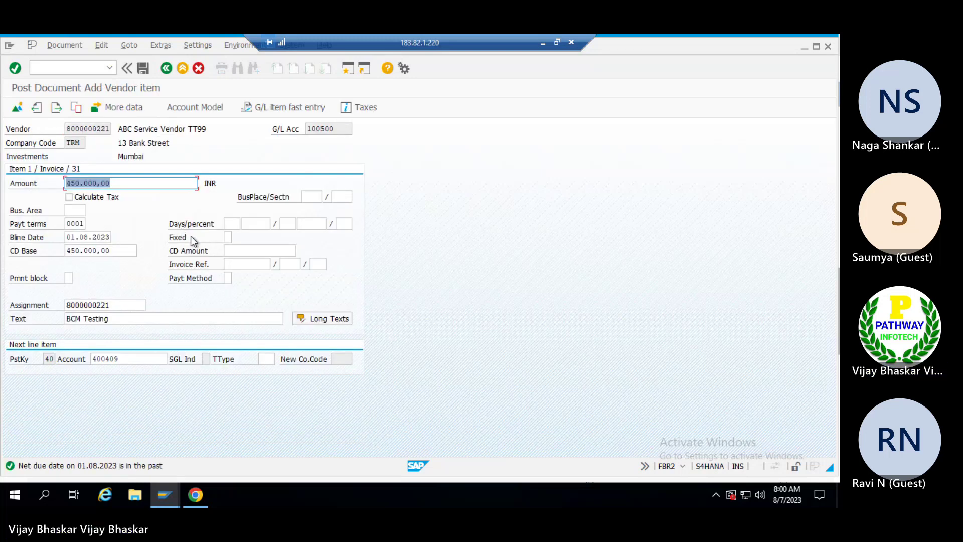
type("98.000")
key("Return")
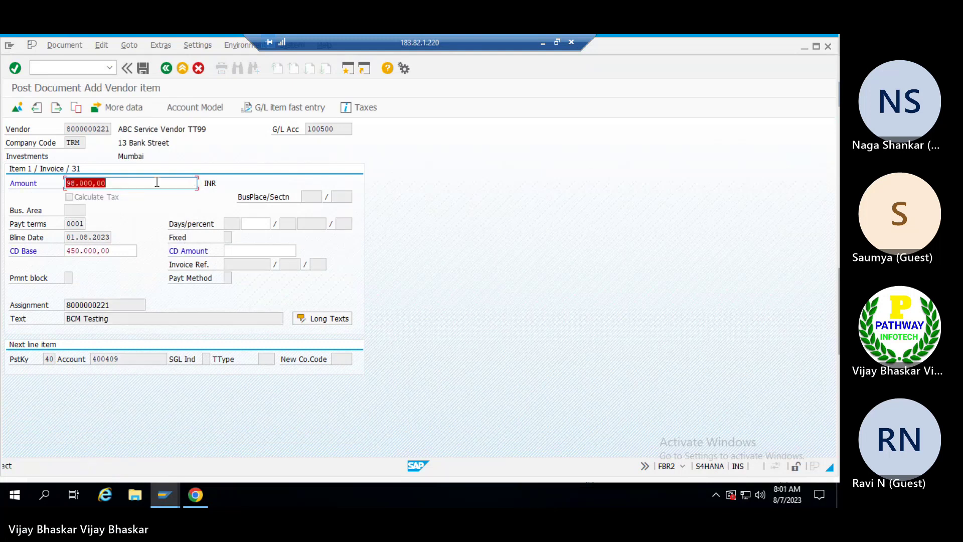
key("Return")
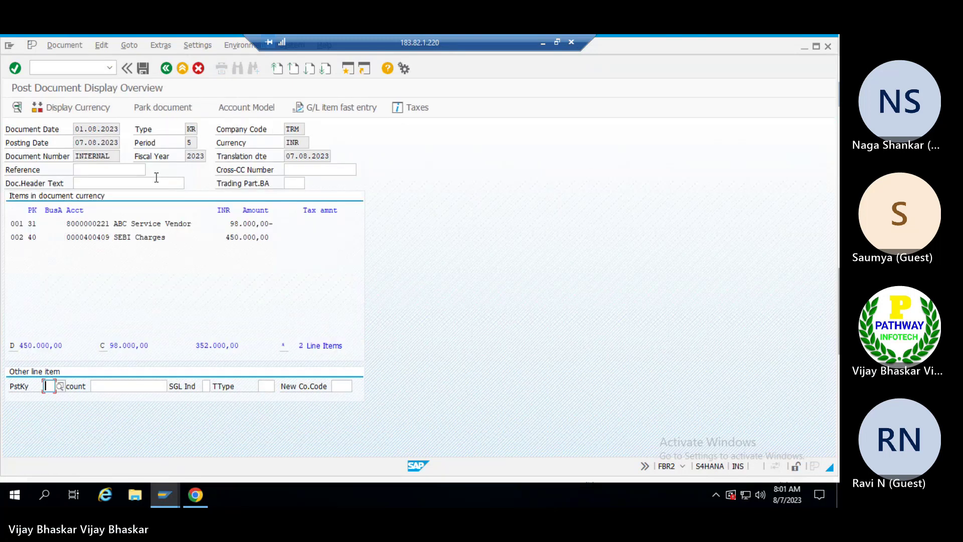
left_click(139, 239)
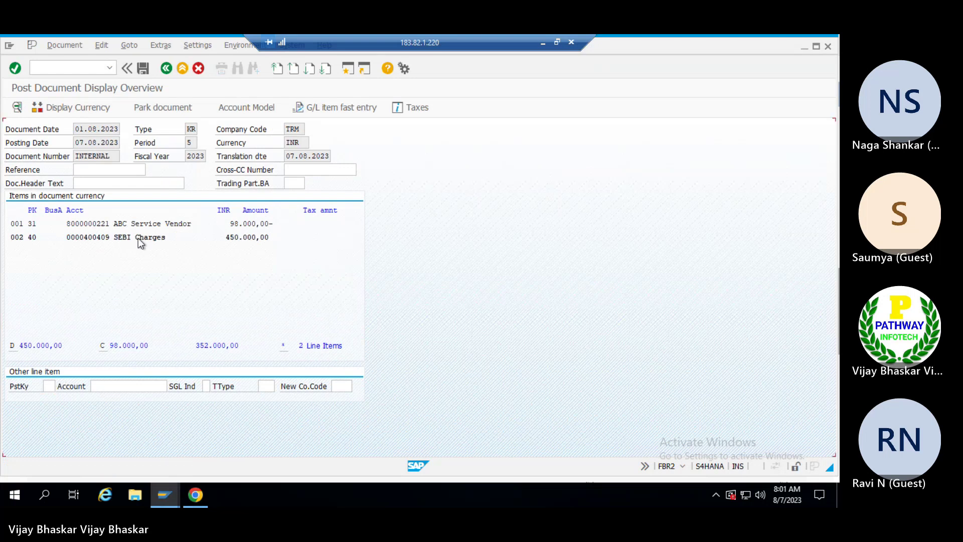
double_click(138, 239)
key("shift+End")
type("98000")
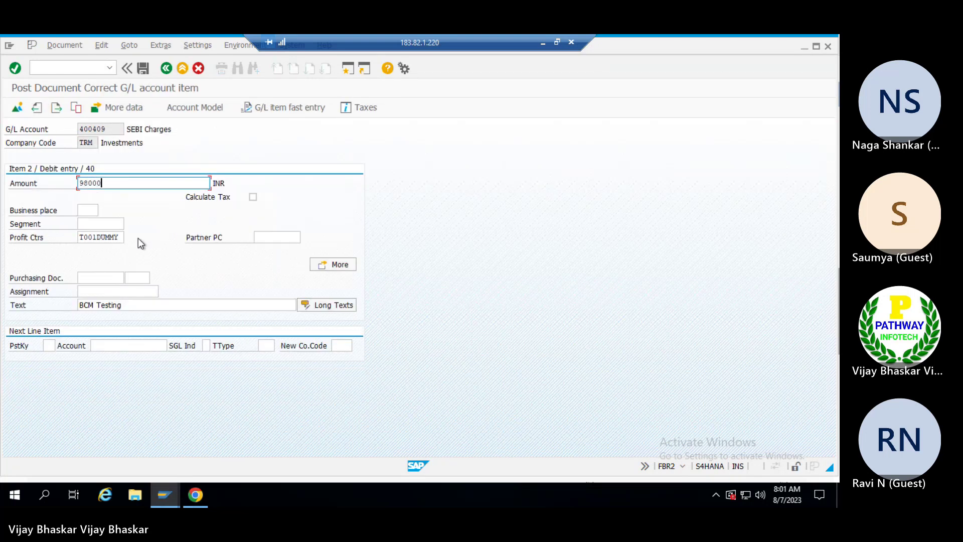
key("Return")
left_click(68, 44)
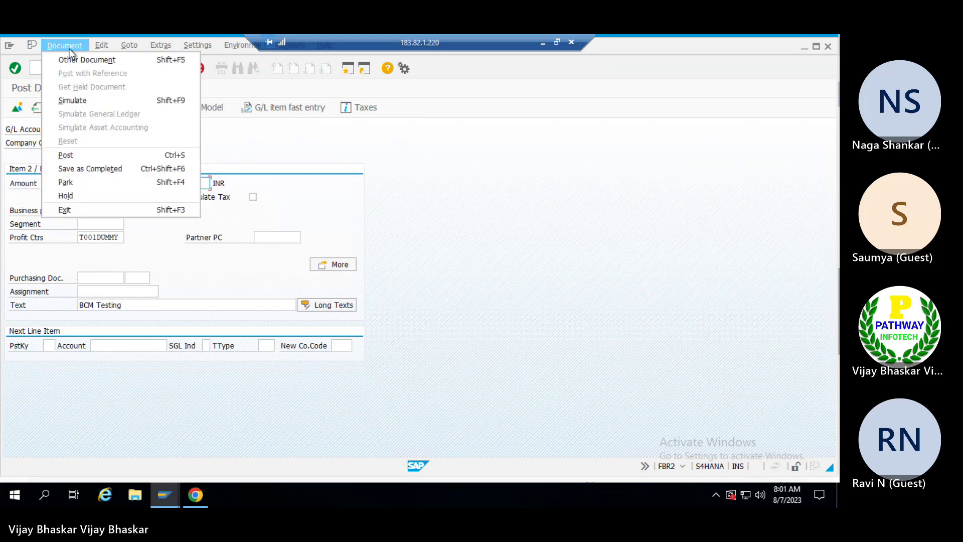
left_click(72, 100)
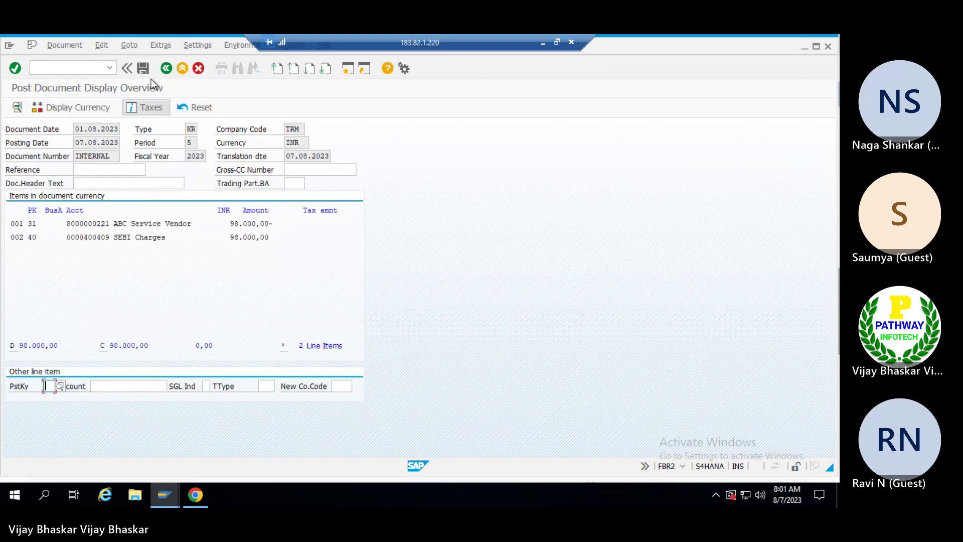
left_click(143, 69)
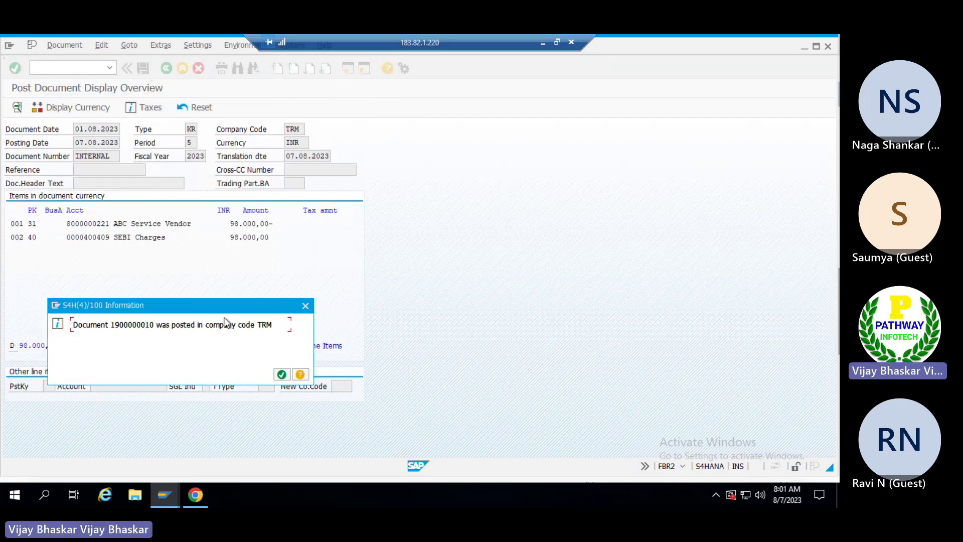
Acknowledge the posting and leave TR007's proposal editing in F110 without saving.
left_click(281, 374)
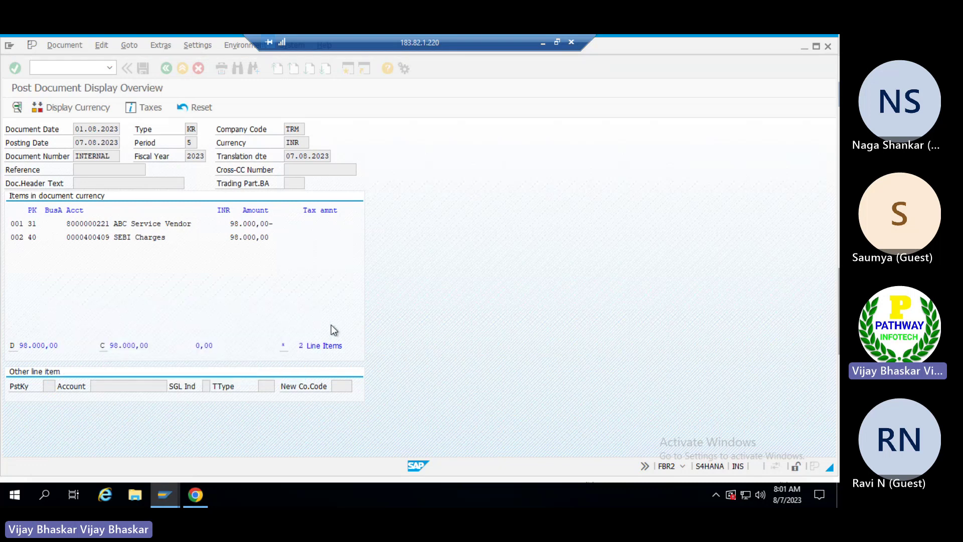
key("alt+Tab")
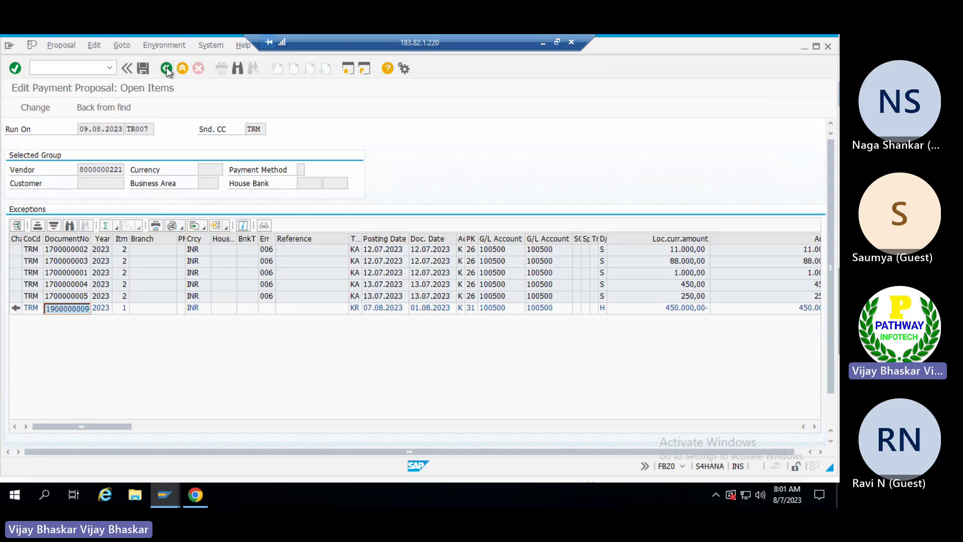
left_click(167, 67)
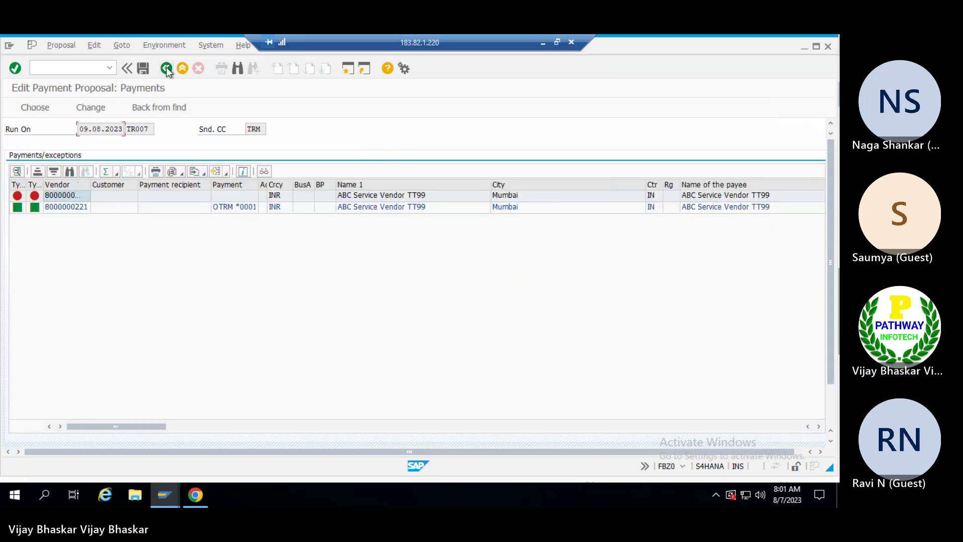
left_click(167, 67)
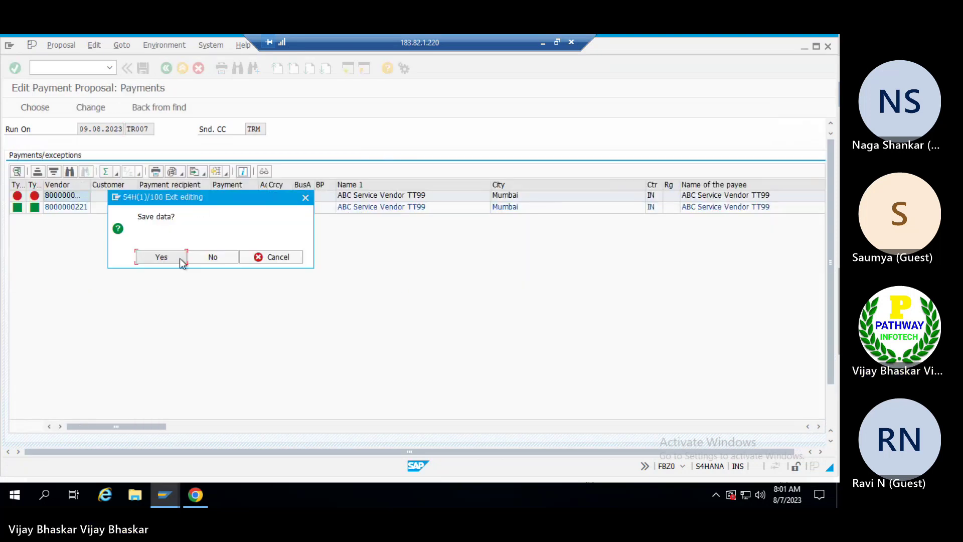
left_click(209, 258)
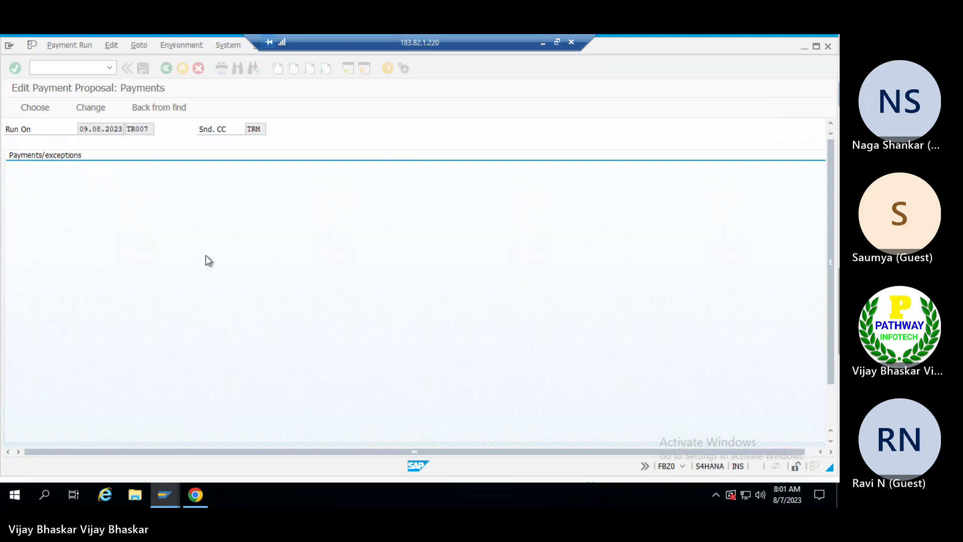
Delete the existing 09.08.2023 TR007 payment proposal.
left_click(68, 46)
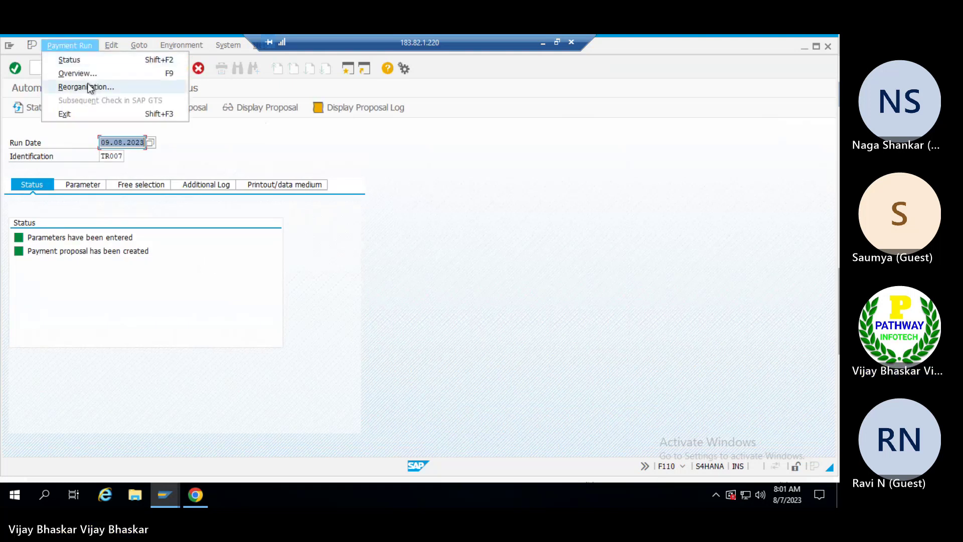
left_click(111, 46)
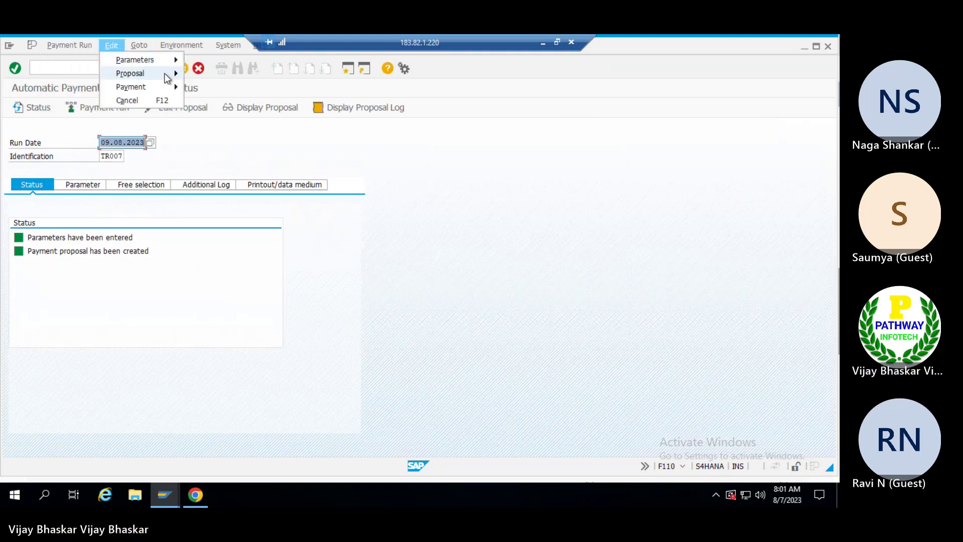
mouse_move(167, 78)
left_click(202, 112)
left_click(162, 258)
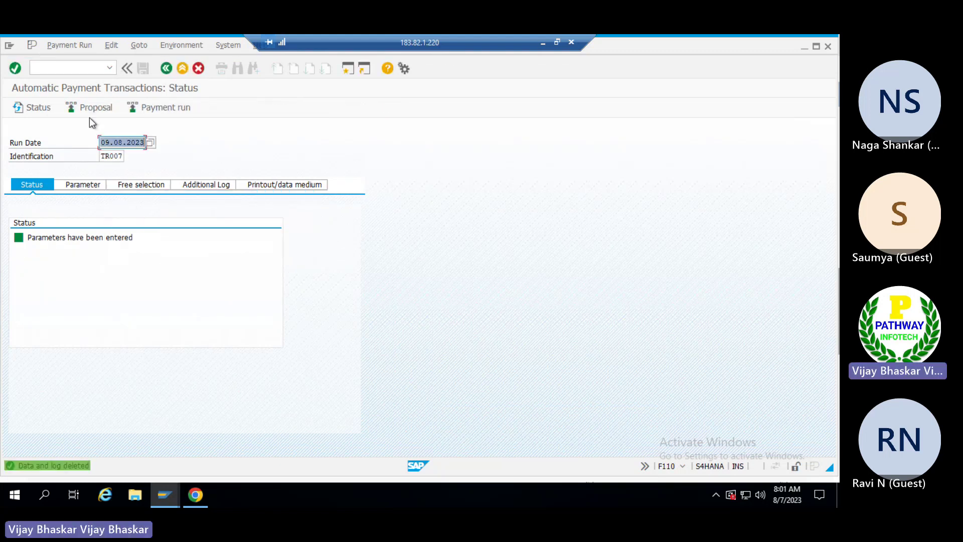
Schedule a new proposal to start immediately, refresh the status, and open it for editing.
left_click(92, 105)
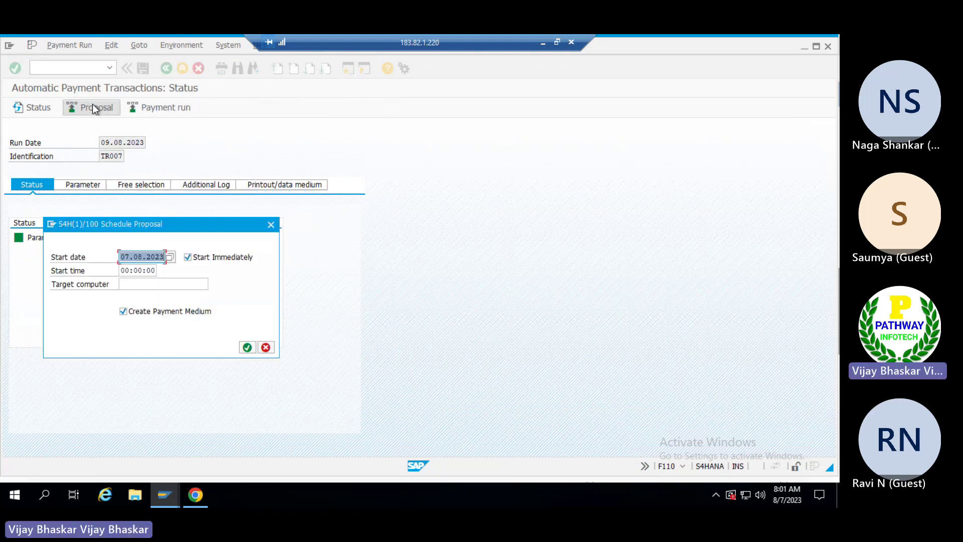
left_click(248, 347)
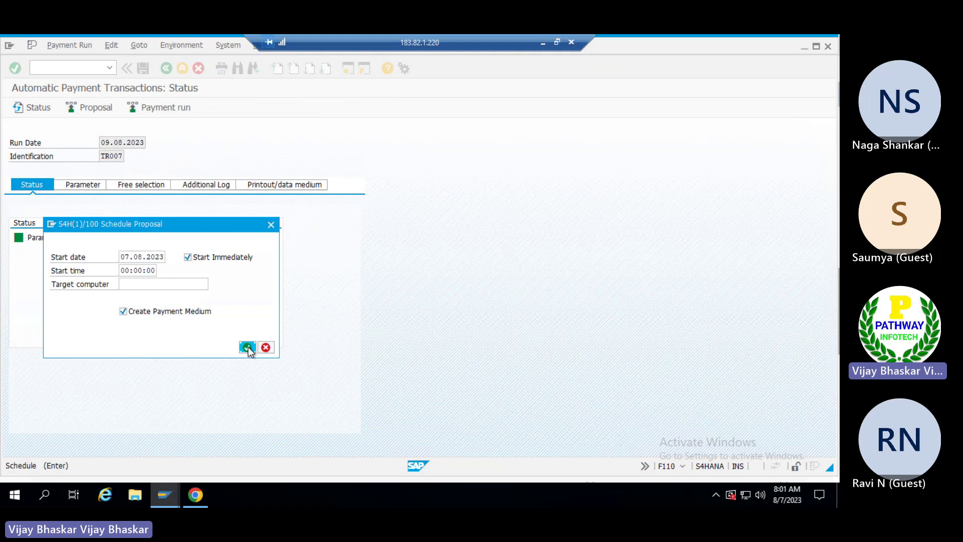
left_click(35, 109)
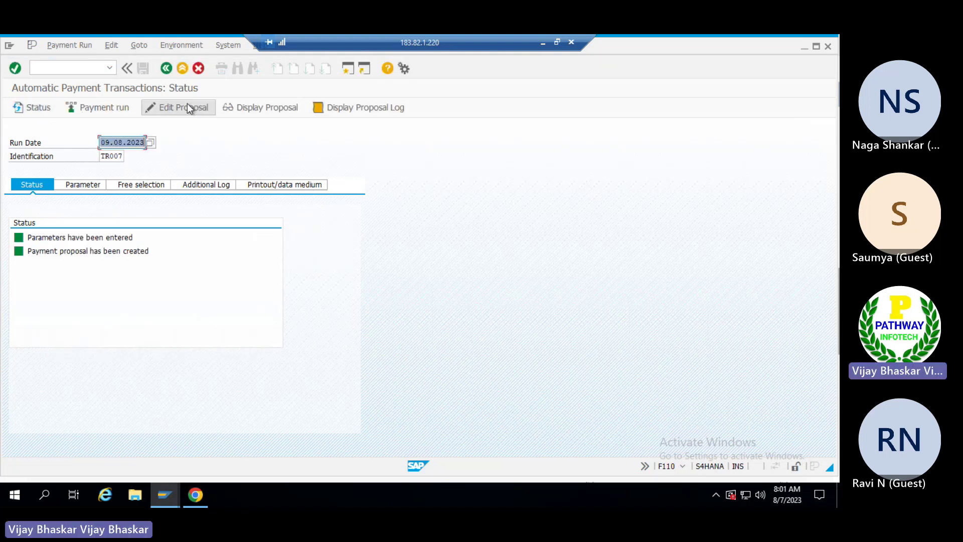
left_click(187, 107)
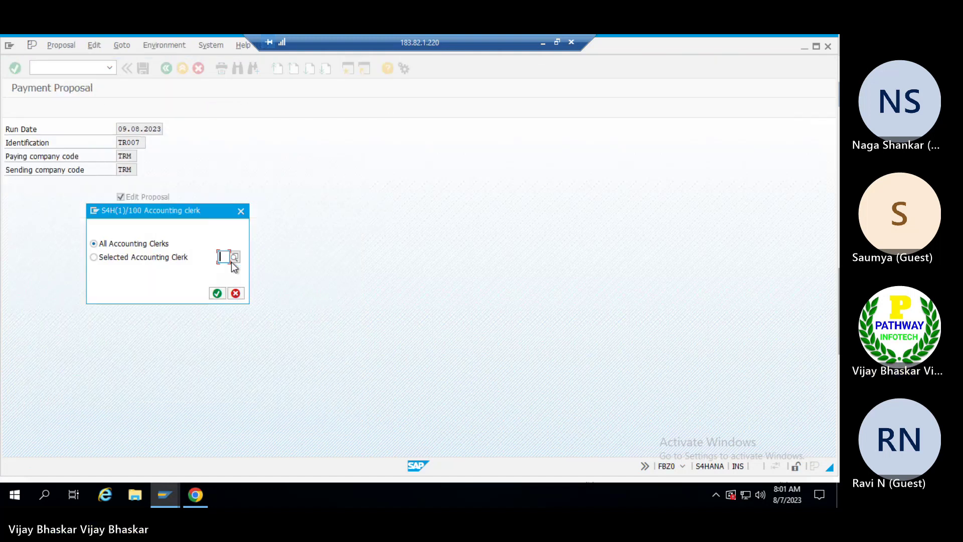
left_click(221, 291)
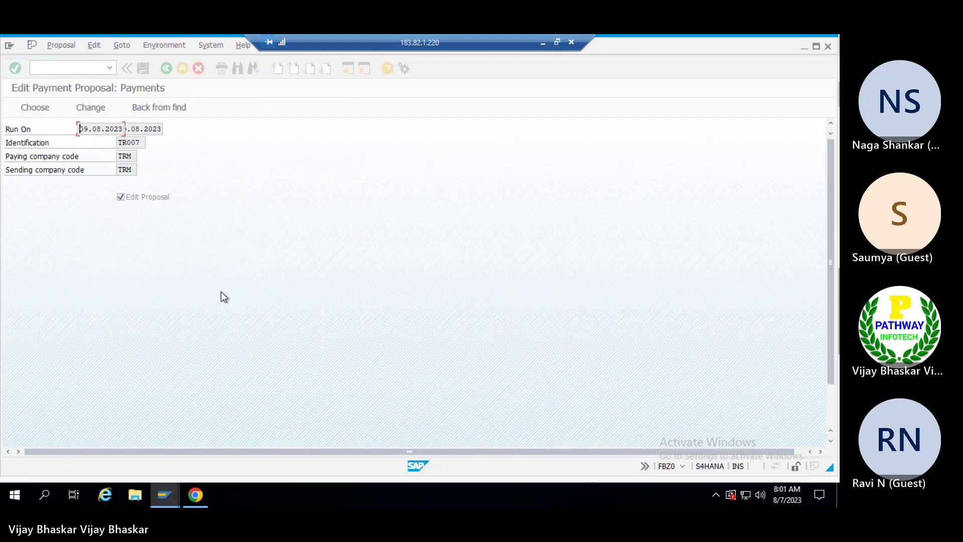
left_click(71, 197)
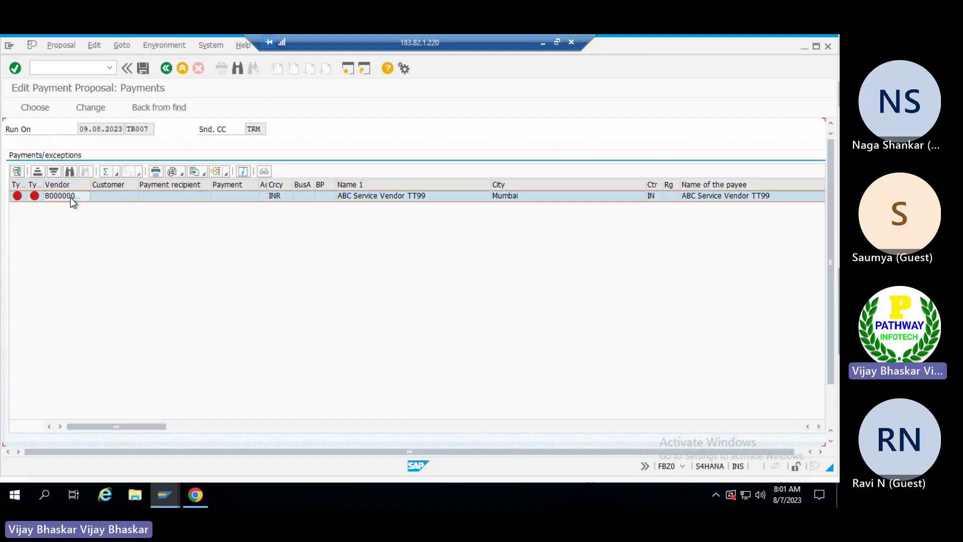
double_click(70, 198)
double_click(103, 308)
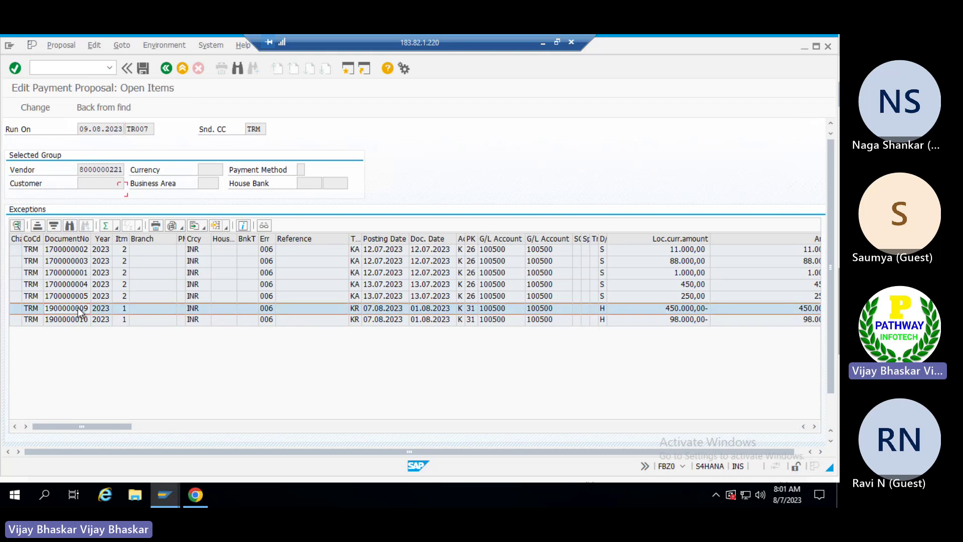
left_click(213, 416)
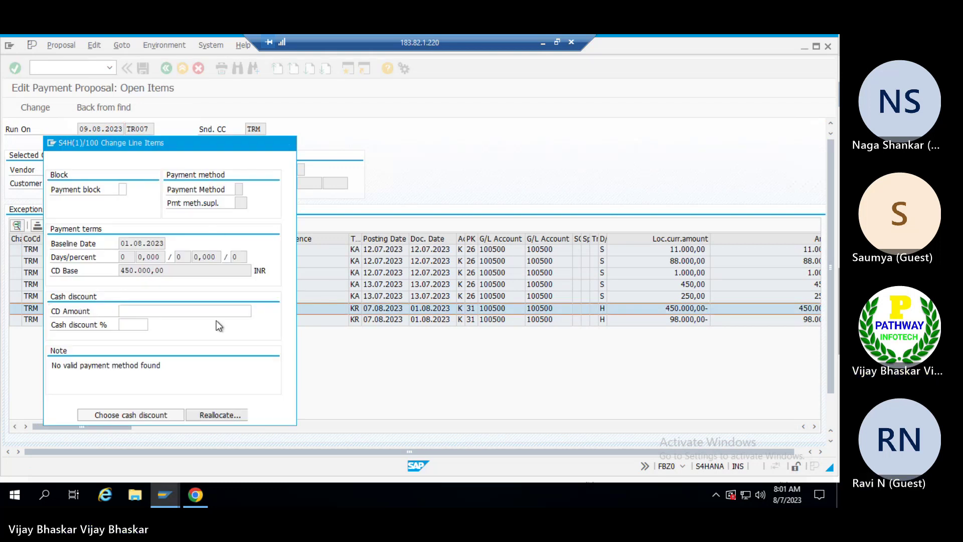
left_click(128, 215)
left_click(130, 216)
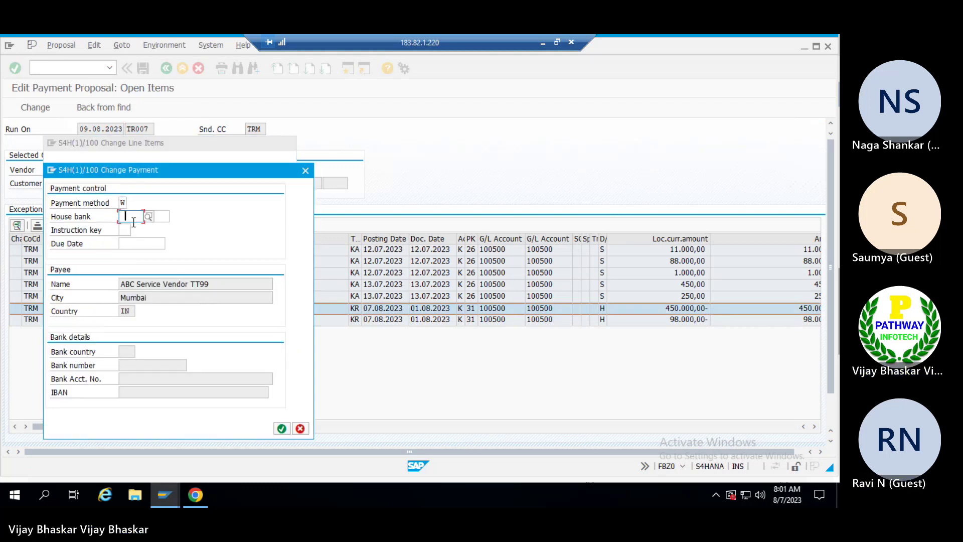
type("CITY")
left_click(156, 217)
left_click(157, 229)
left_click(281, 429)
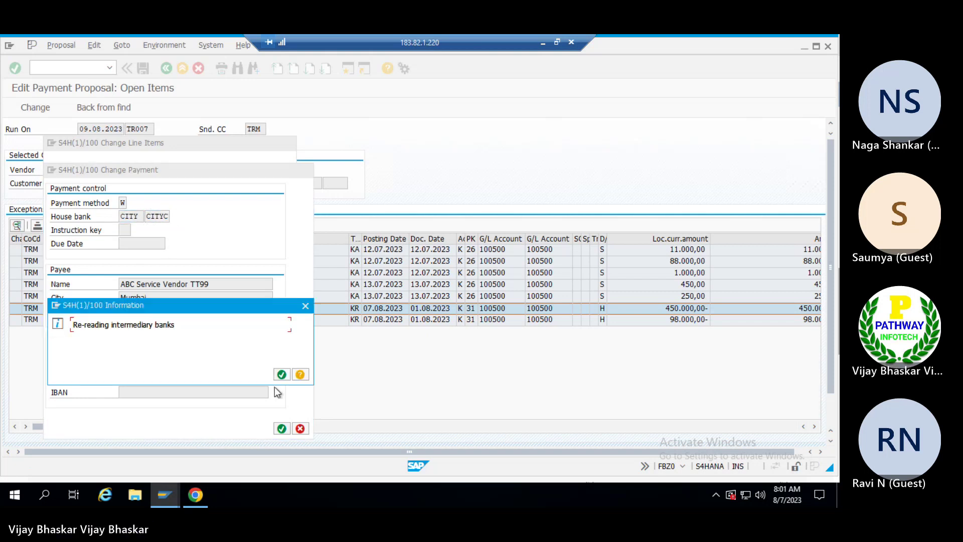
left_click(282, 374)
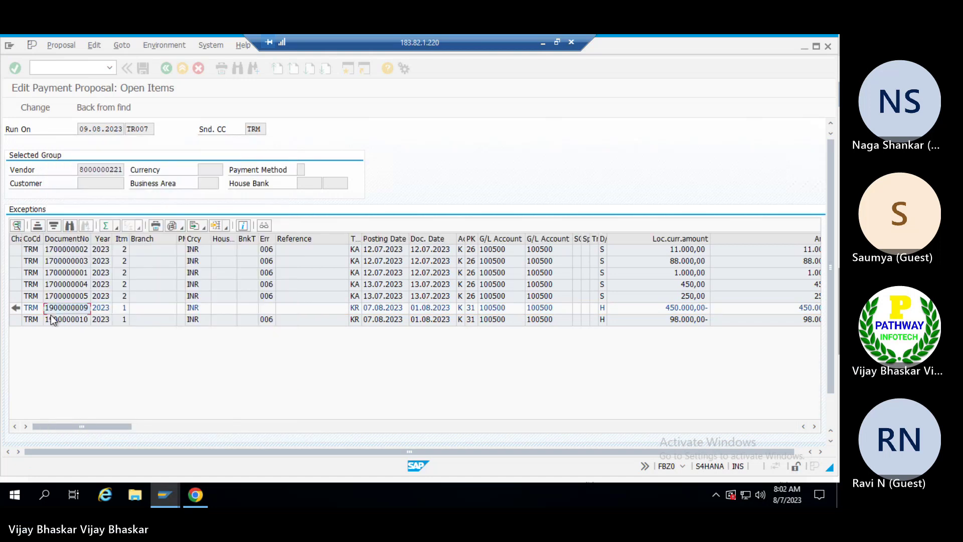
left_click(56, 318)
double_click(56, 317)
left_click(208, 413)
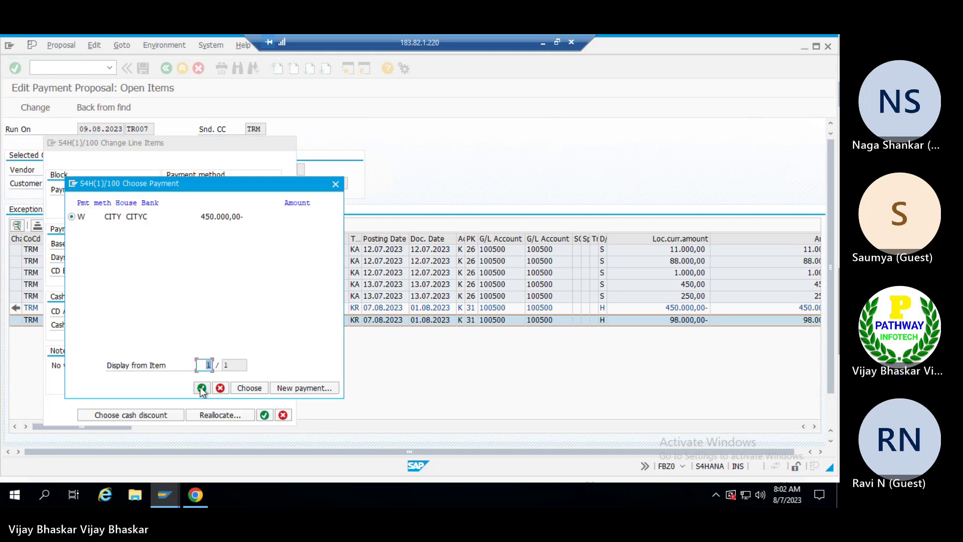
left_click(202, 388)
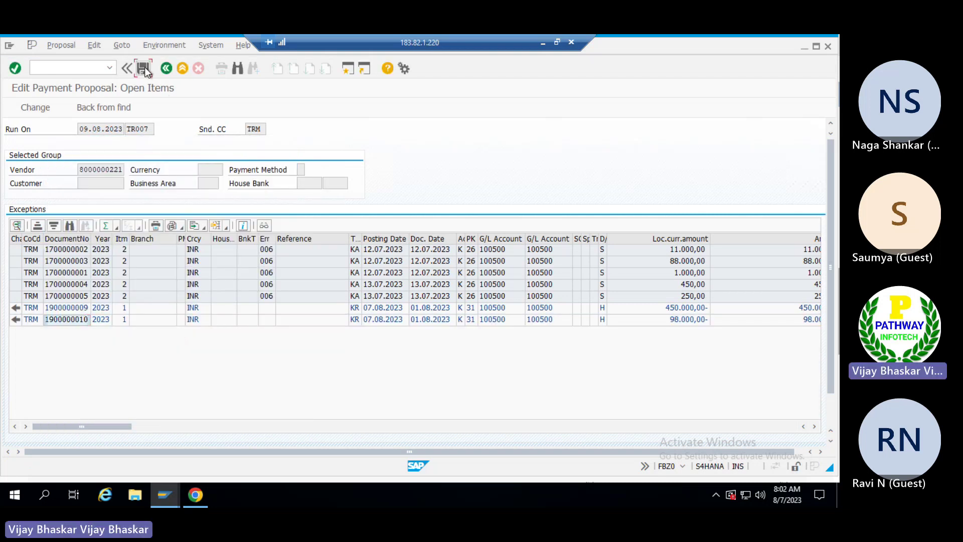
left_click(144, 68)
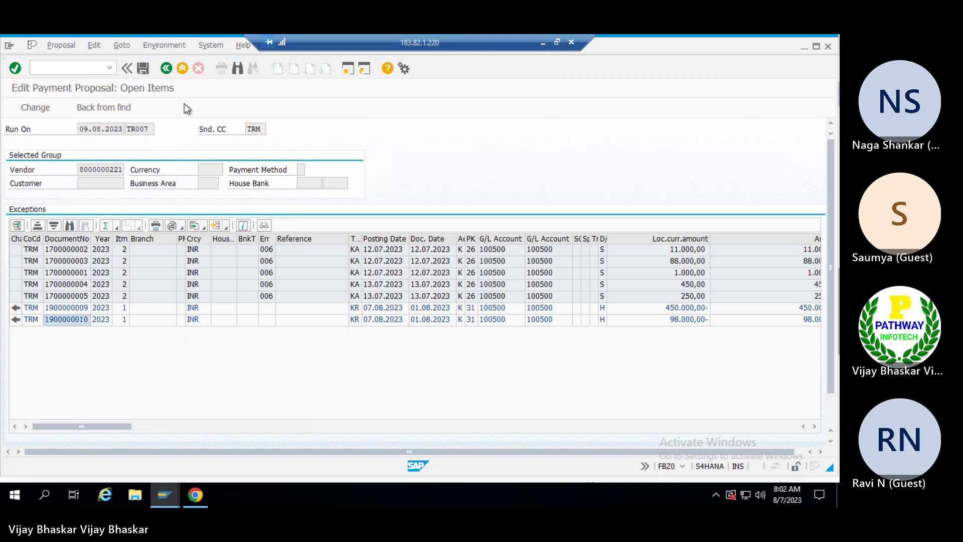
left_click(167, 69)
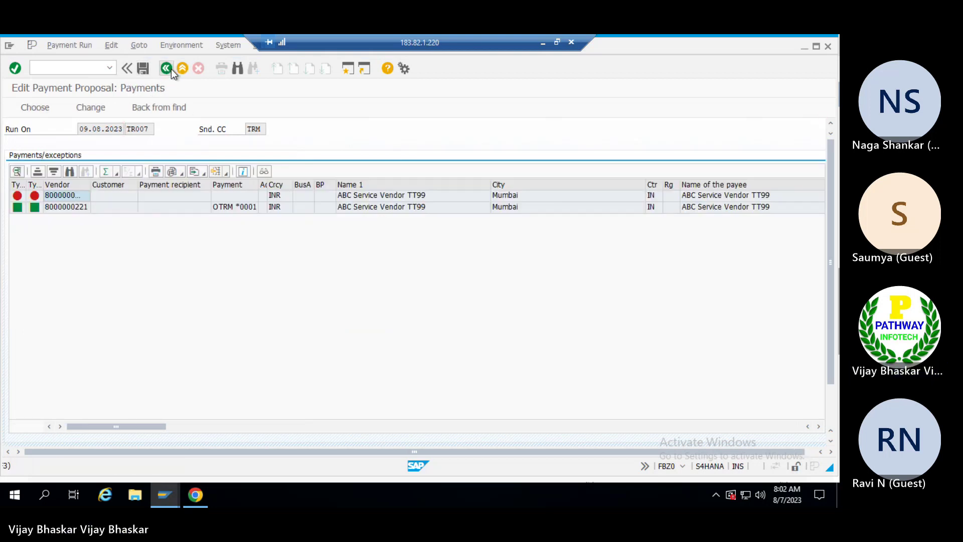
left_click(107, 109)
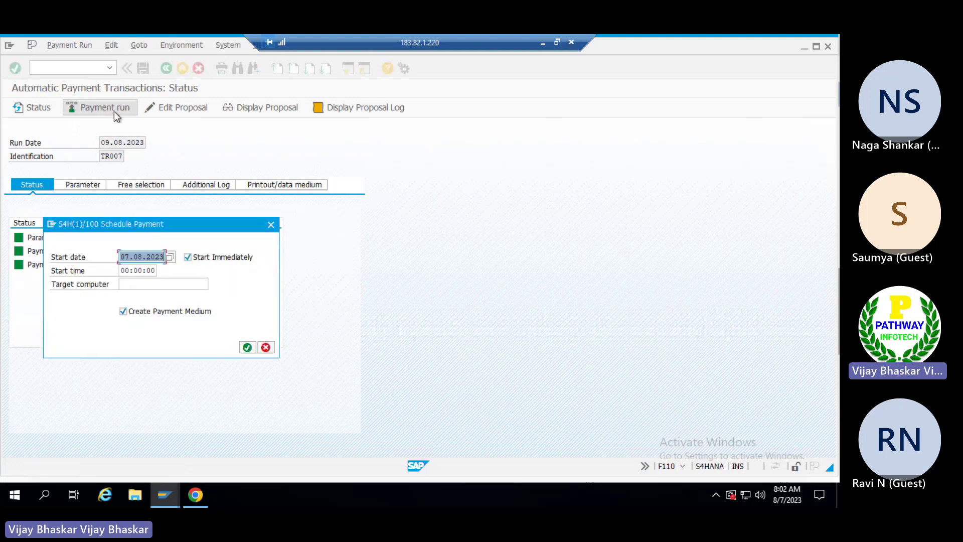
left_click(247, 348)
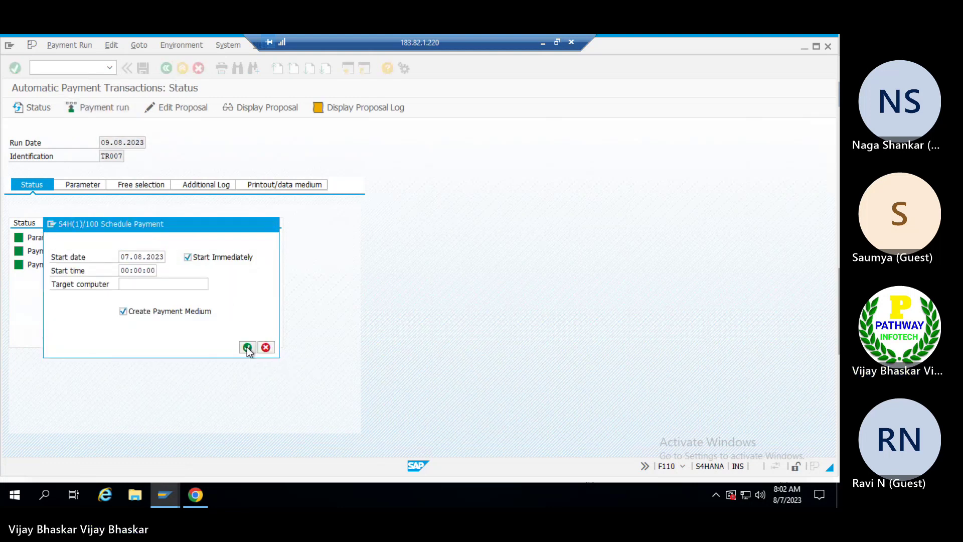
left_click(31, 107)
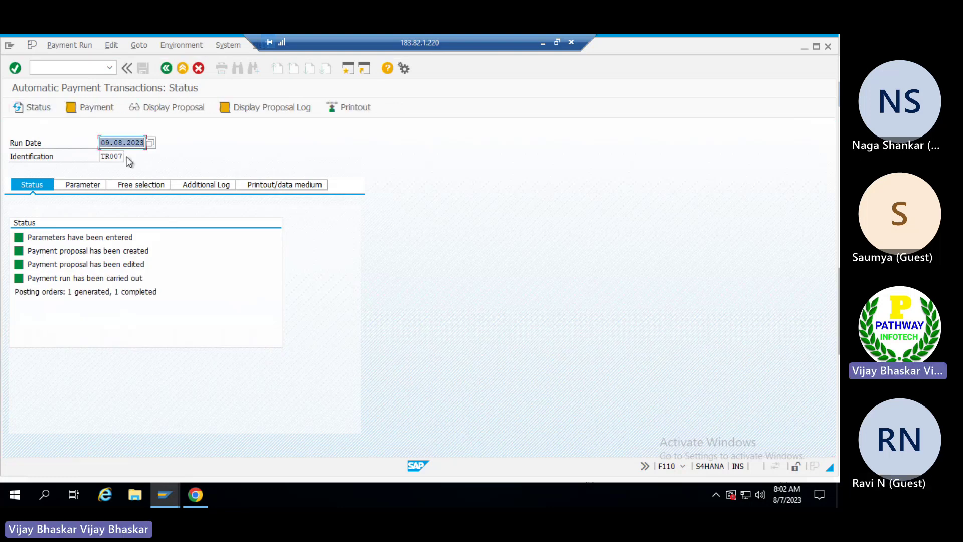
left_click(96, 109)
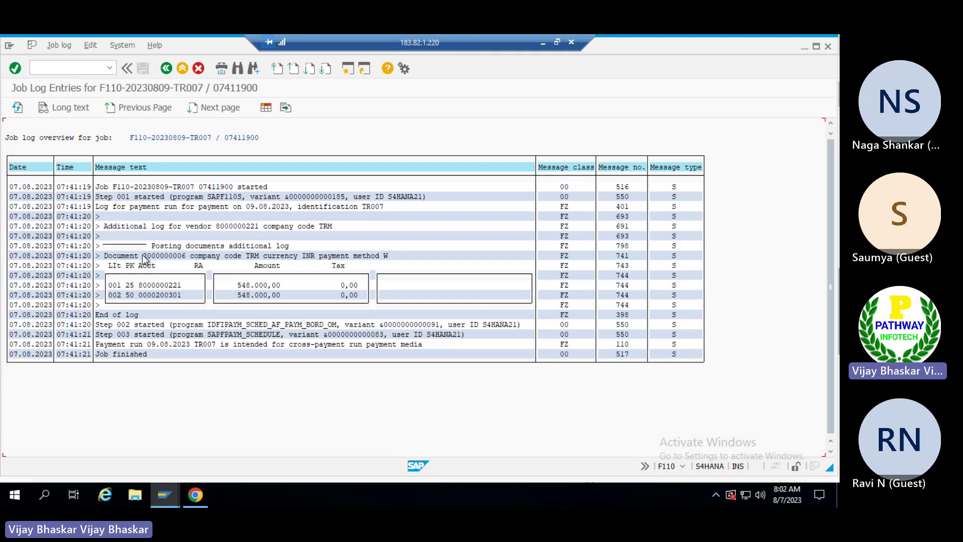
key("alt+Tab")
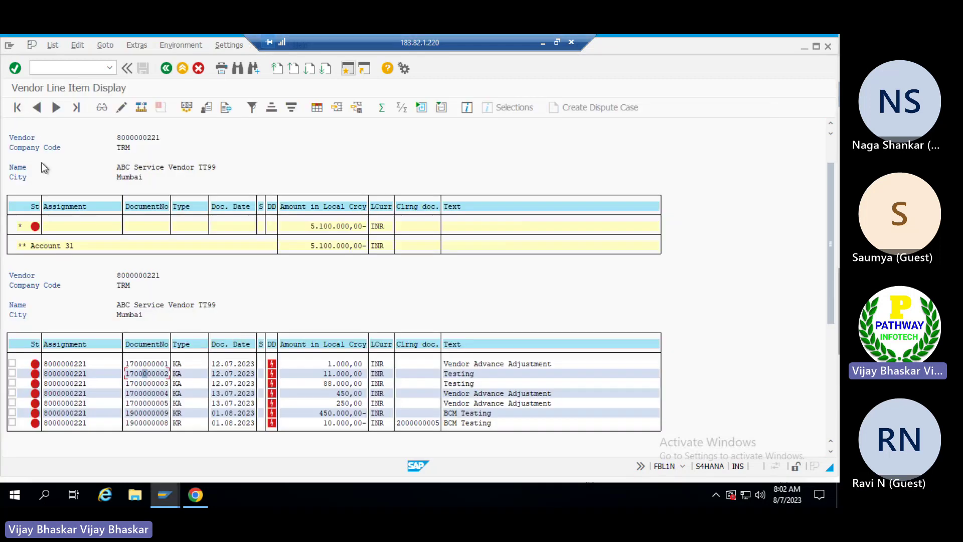
left_click(53, 45)
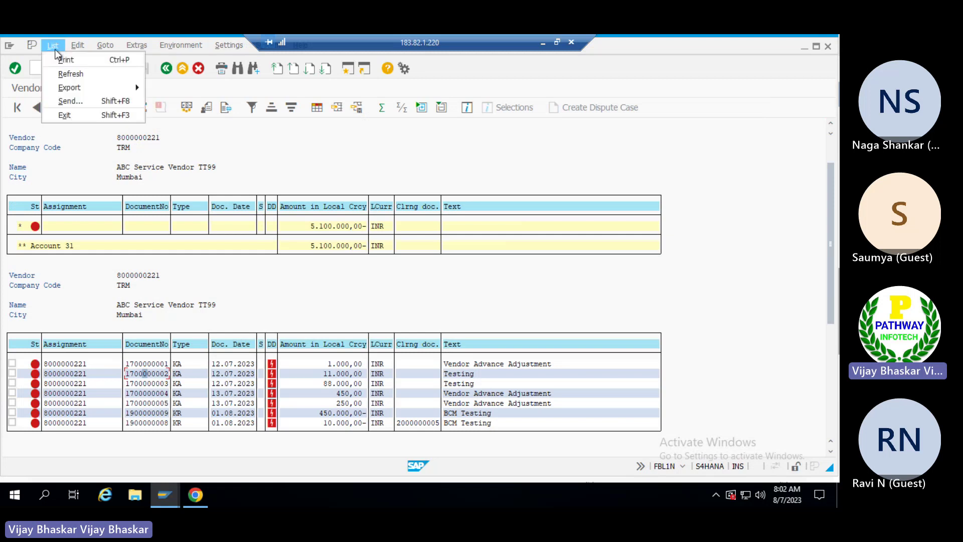
left_click(70, 74)
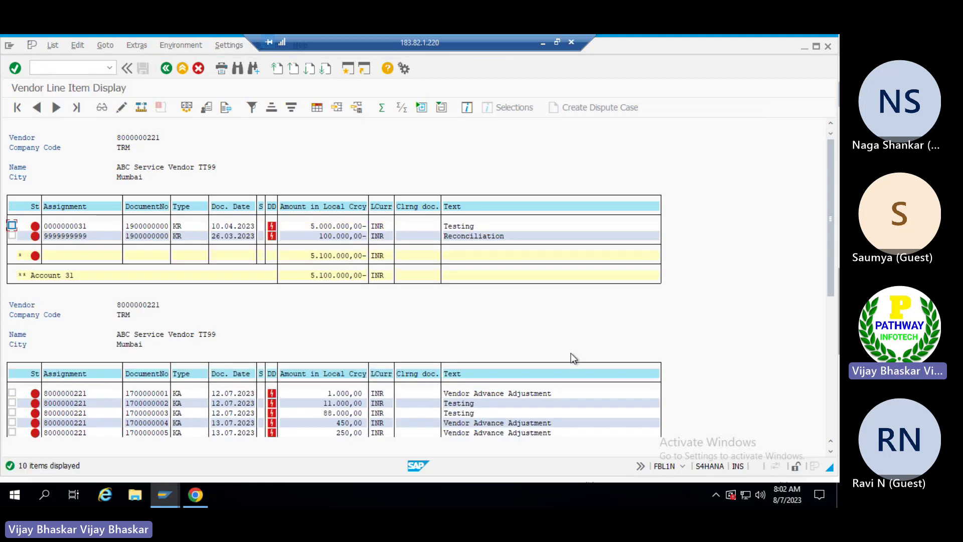
left_click_drag(832, 214, 830, 301)
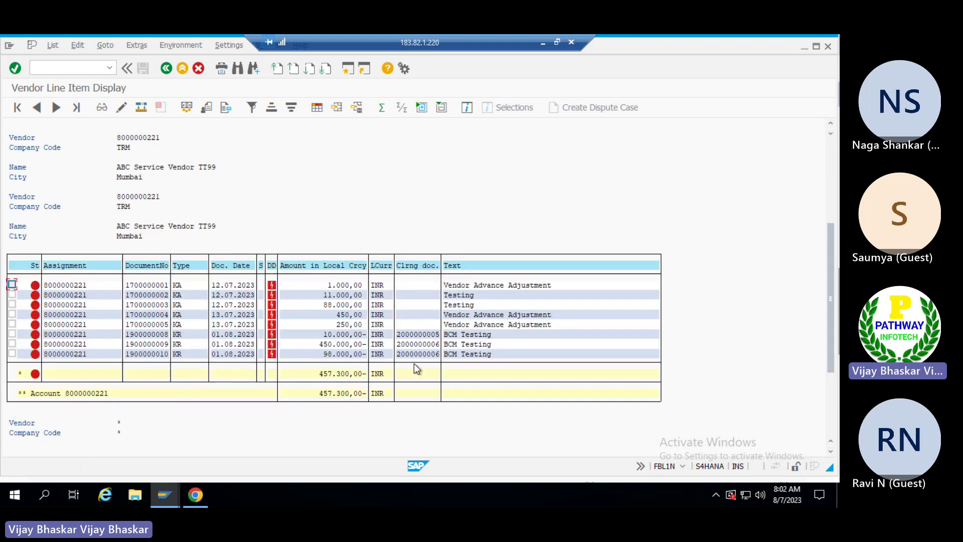
left_click_drag(399, 342, 429, 360)
key("ctrl+c")
scroll(327, 213, "up", 3)
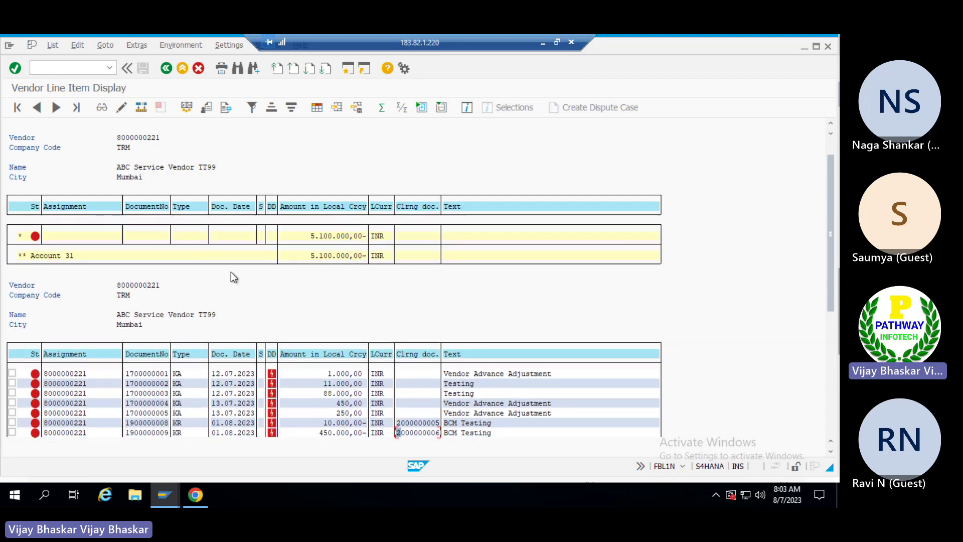
scroll(232, 275, "up", 1)
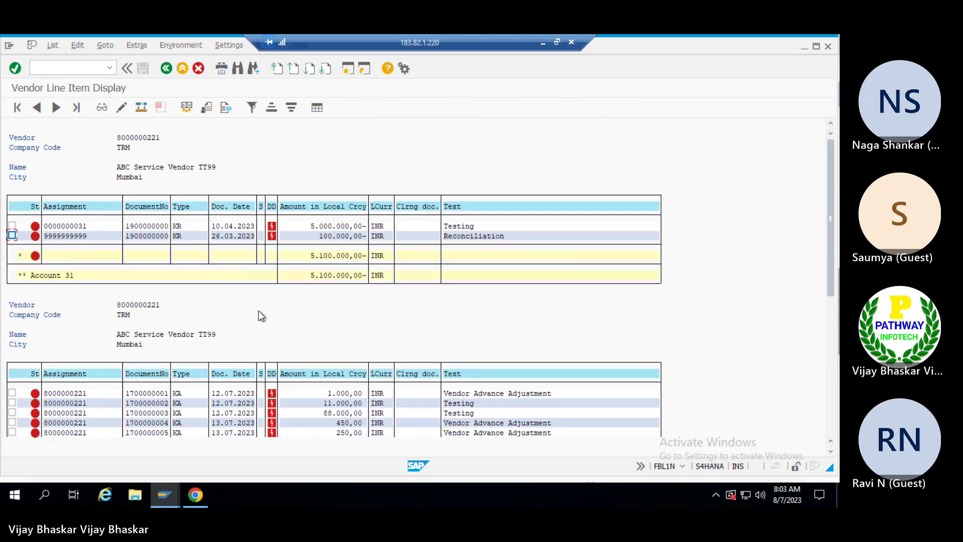
key("alt+Tab")
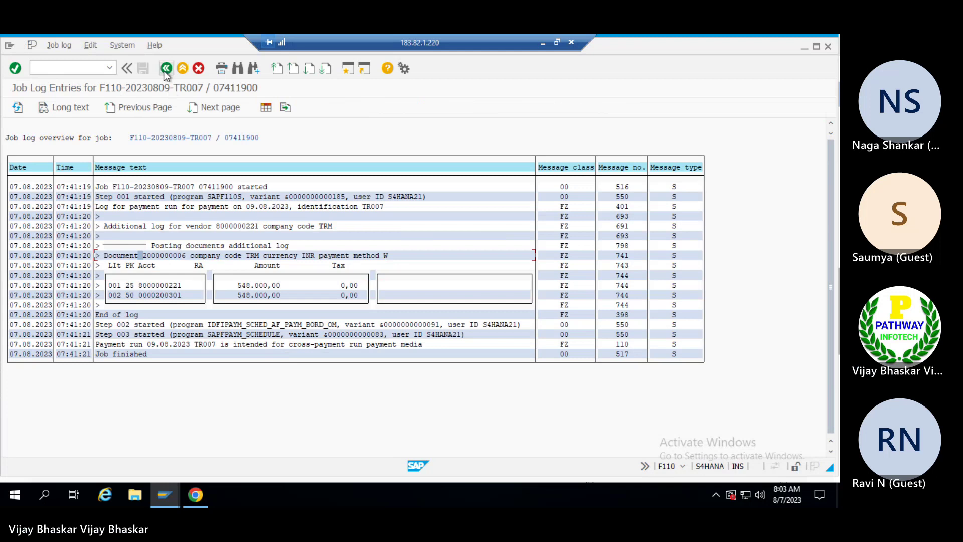
Return to the payment run status and start /nfbl1n in the vendor invoice session.
left_click(166, 67)
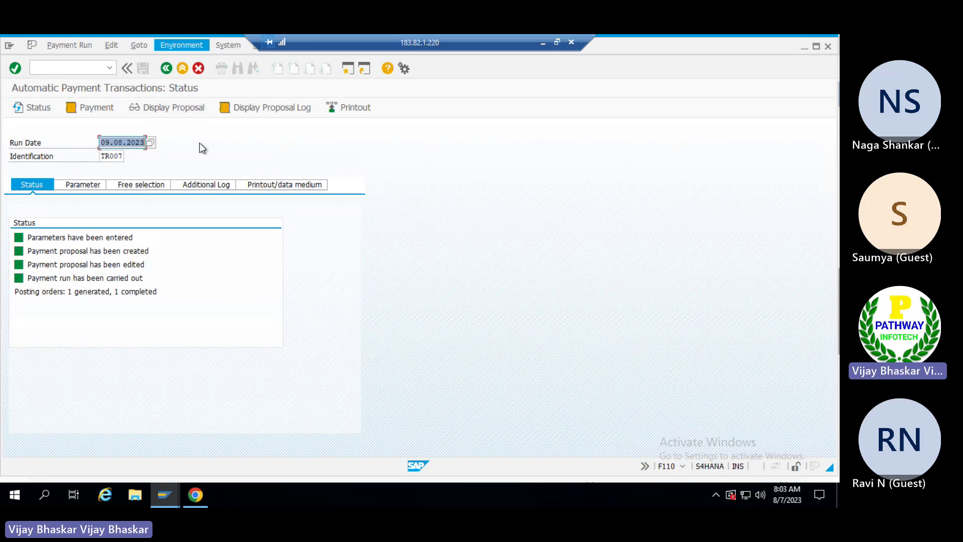
key("alt+Tab")
key("alt+Tab")
key("alt+Tab")
key("alt+Tab")
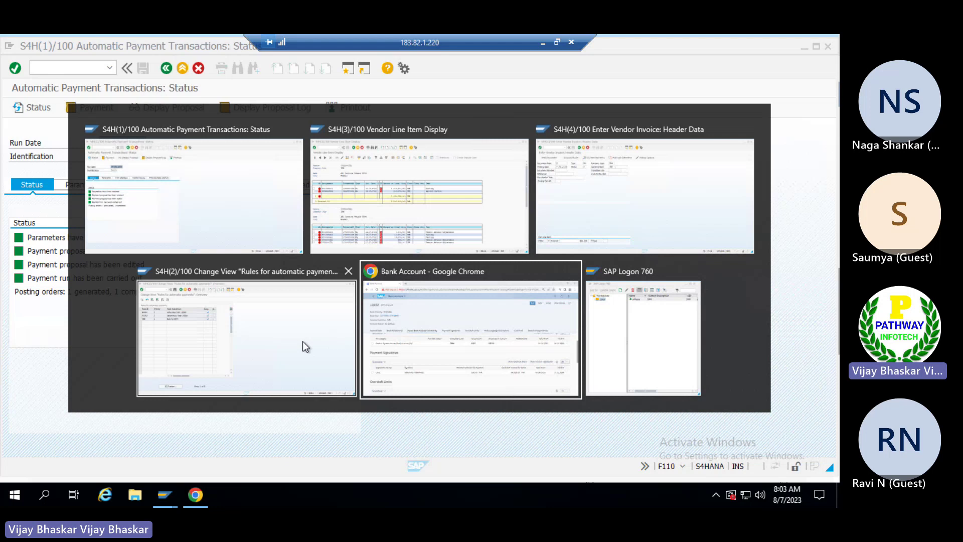
key("alt+Tab")
key("alt+Tab")
key("alt+Tab")
key("alt+Tab")
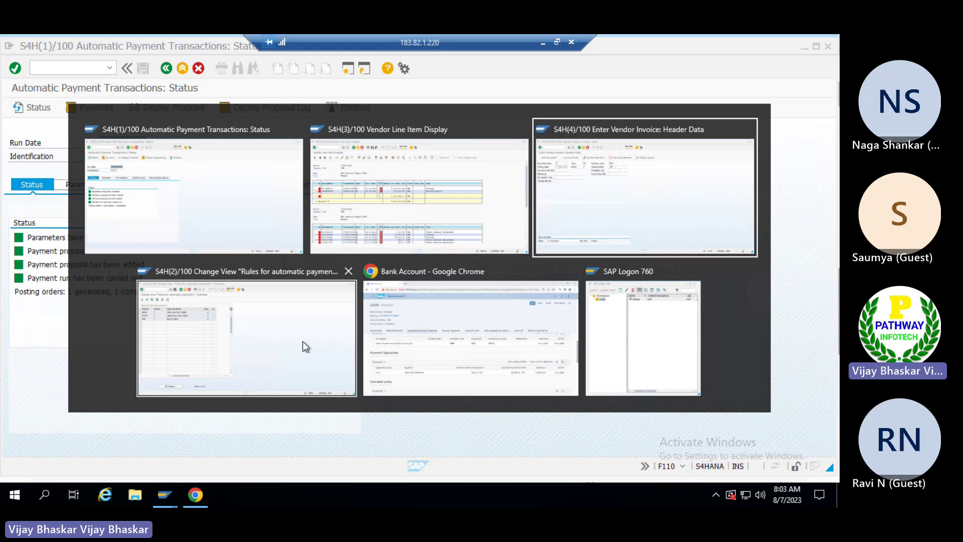
left_click(77, 65)
type("/n")
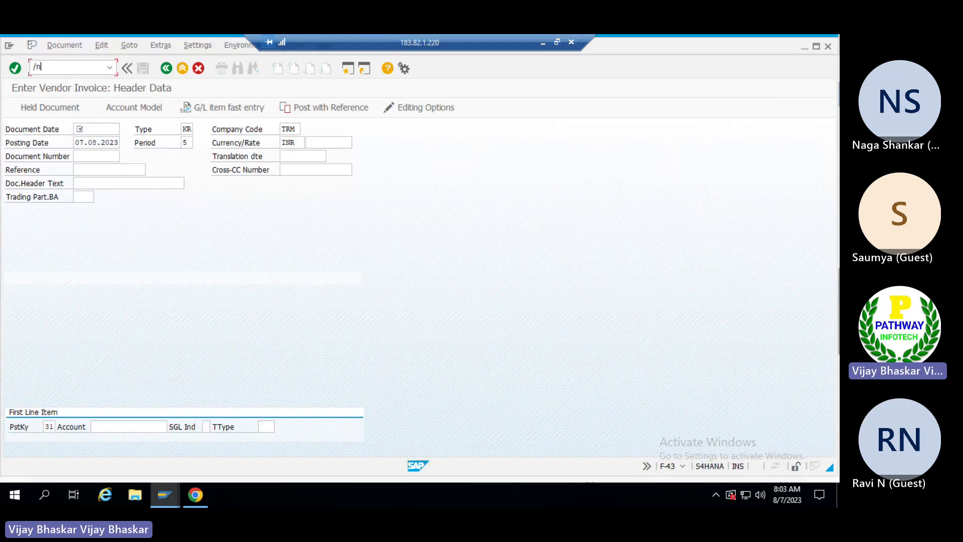
type("fbl1n")
key("Return")
Show the cross-payment media creation screen, then bring back the F110 status session.
left_click(165, 494)
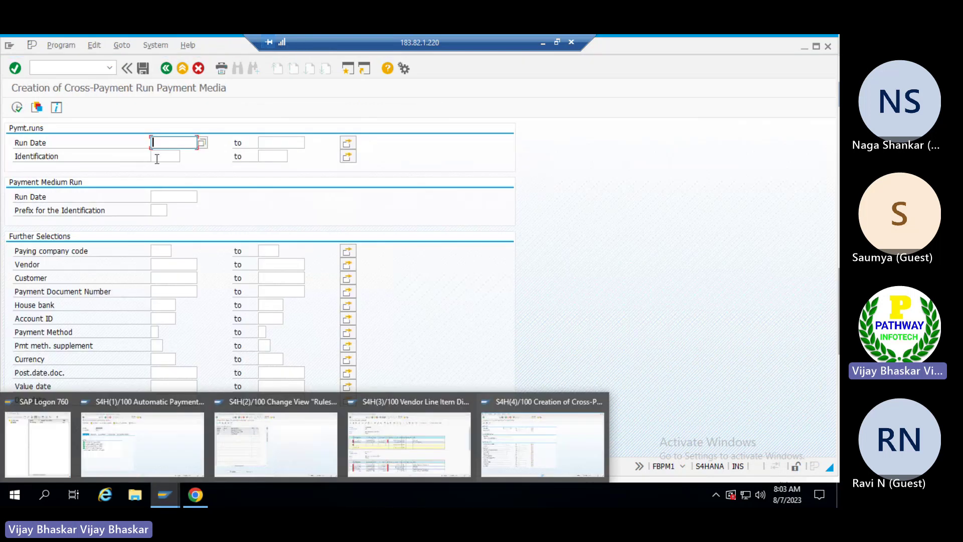
mouse_move(165, 495)
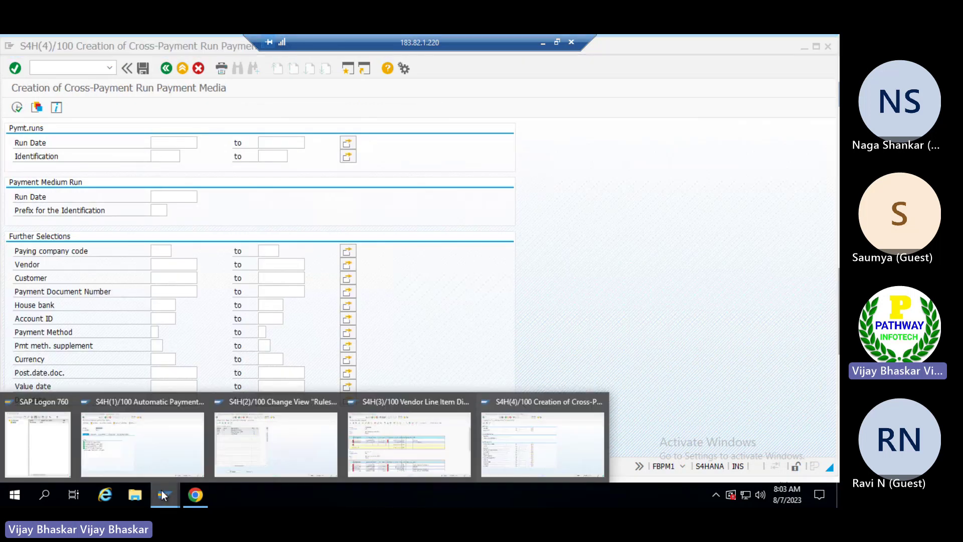
left_click(149, 436)
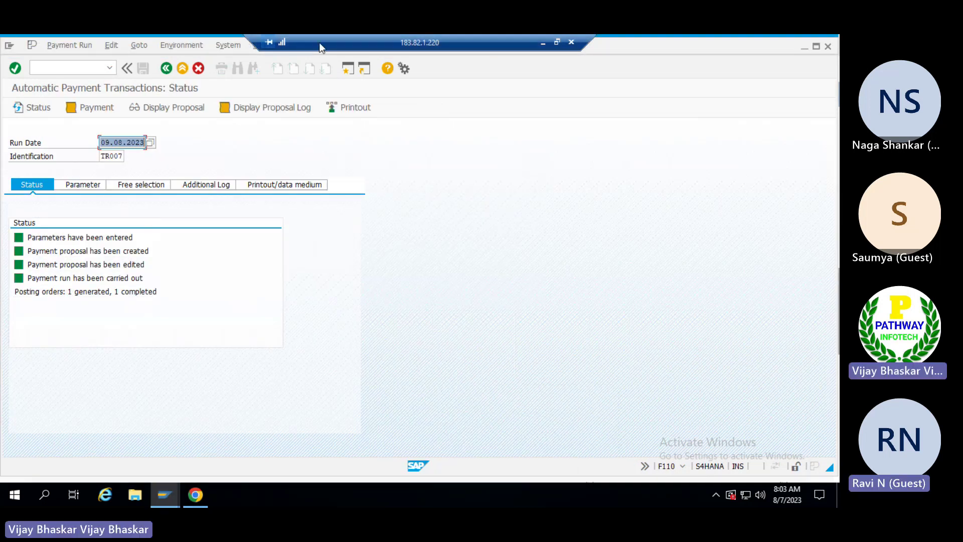
left_click_drag(326, 52, 514, 50)
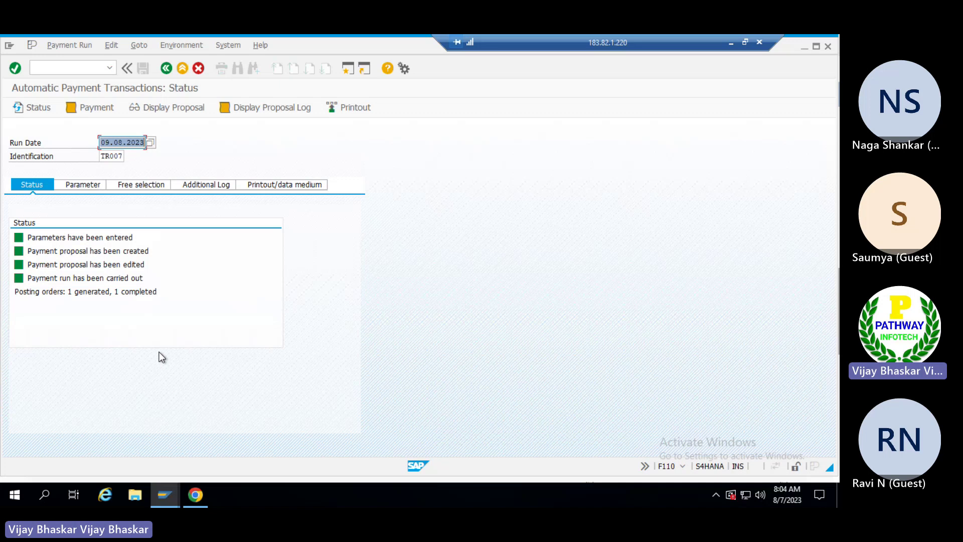
Check the Payment Medium menu, then set paying company code TRM in the FBPM1 session.
left_click(180, 43)
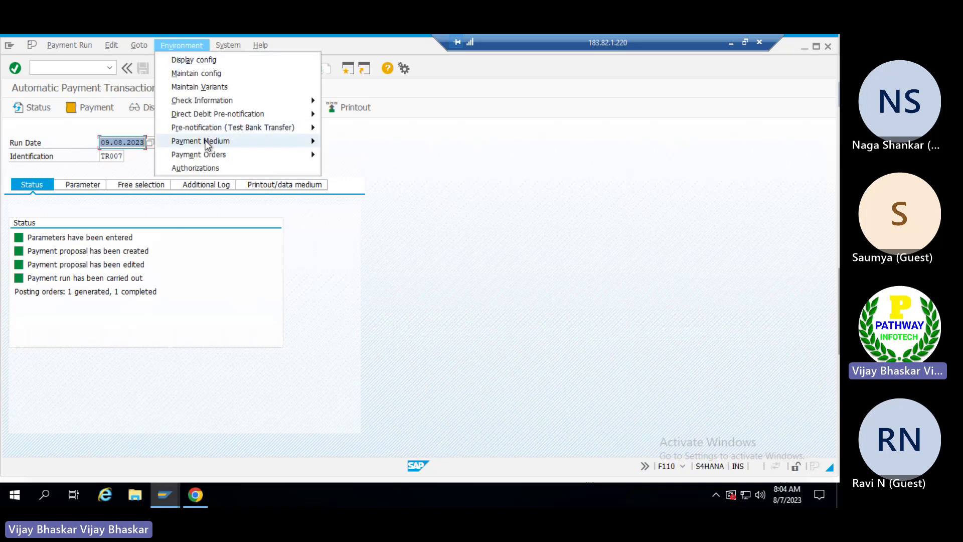
mouse_move(206, 141)
mouse_move(361, 174)
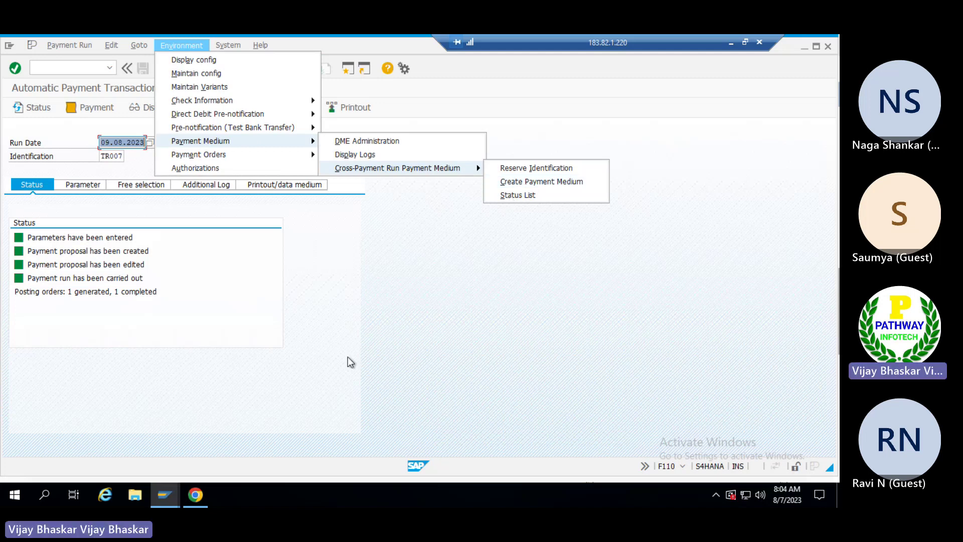
left_click(171, 495)
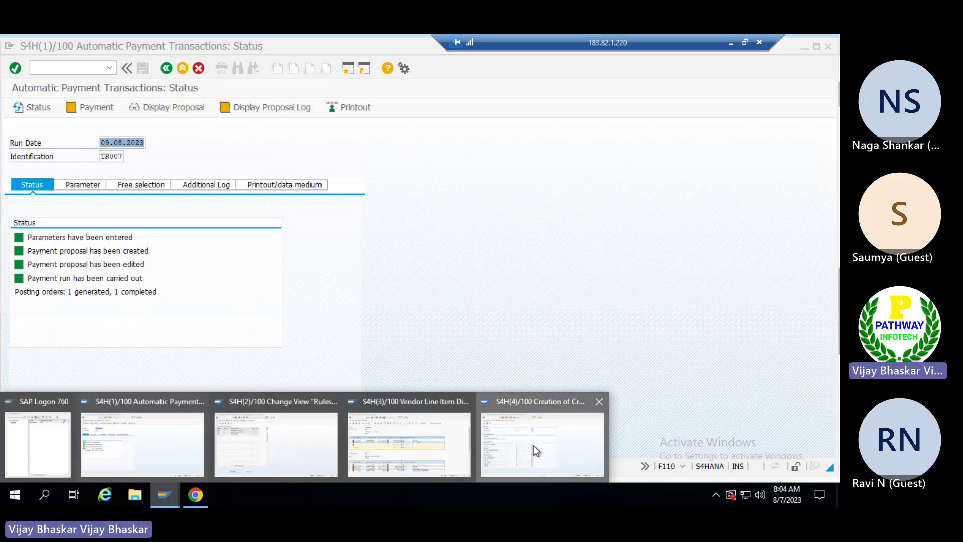
left_click(497, 449)
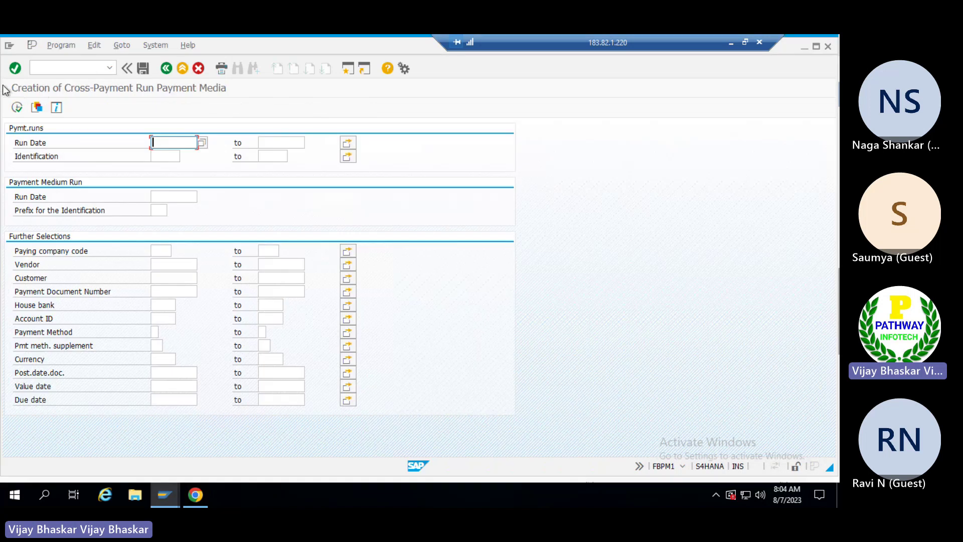
left_click(160, 253)
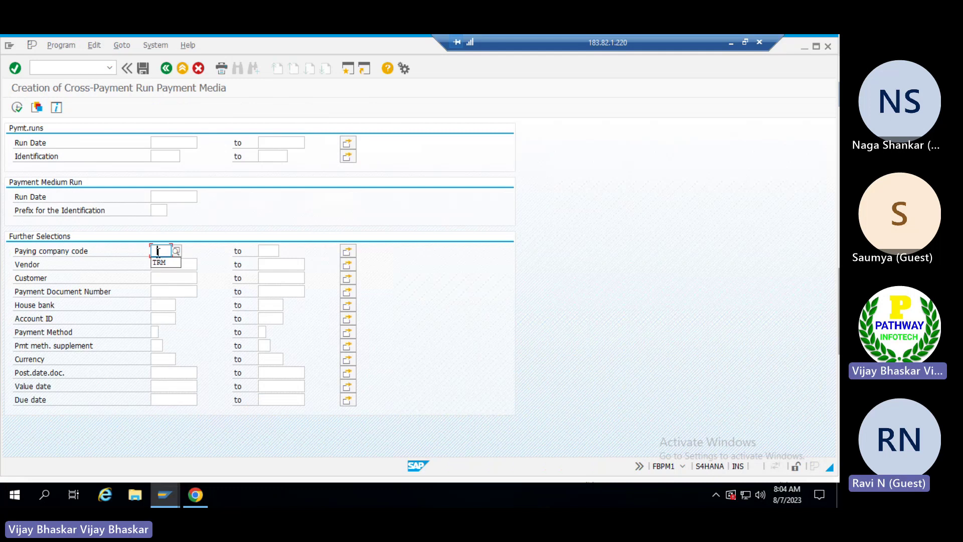
left_click(161, 262)
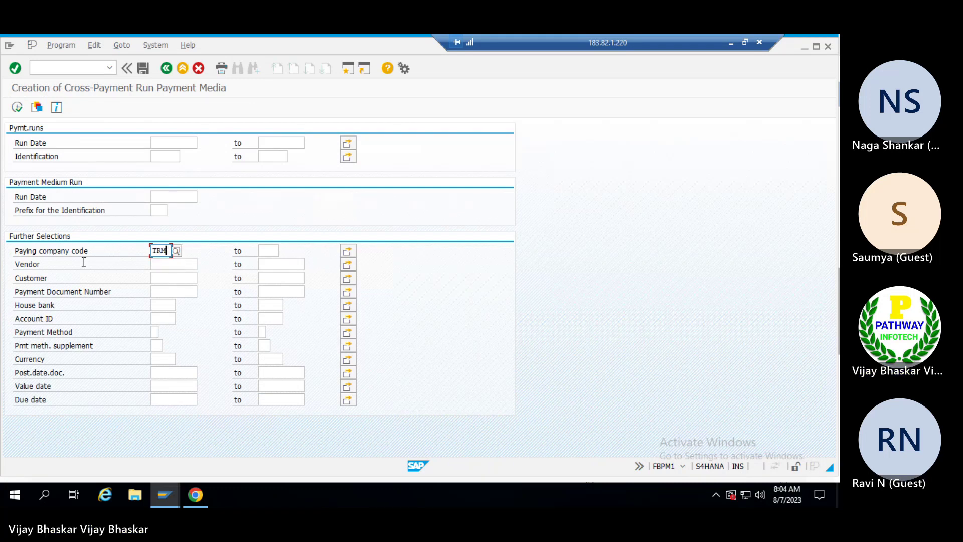
key("Return")
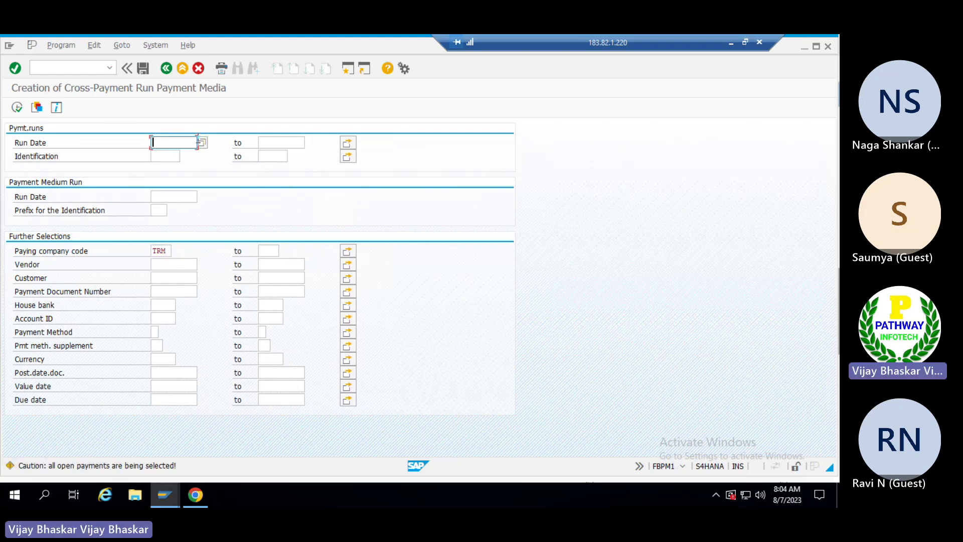
Leave Run Date and Identification empty, clearing the carried-over 09.08.2023 and TR007.
key("alt+Tab")
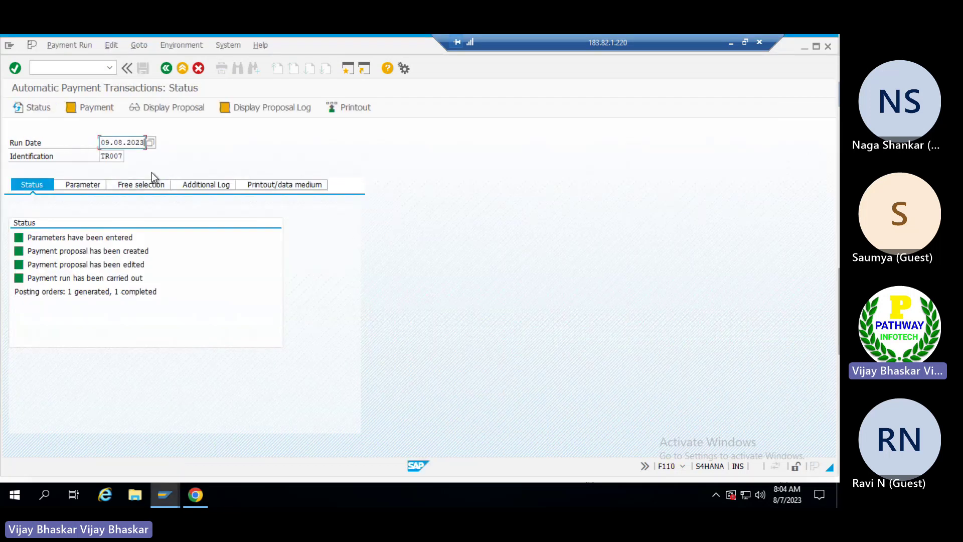
key("ctrl+v")
left_click(162, 157)
key("F3")
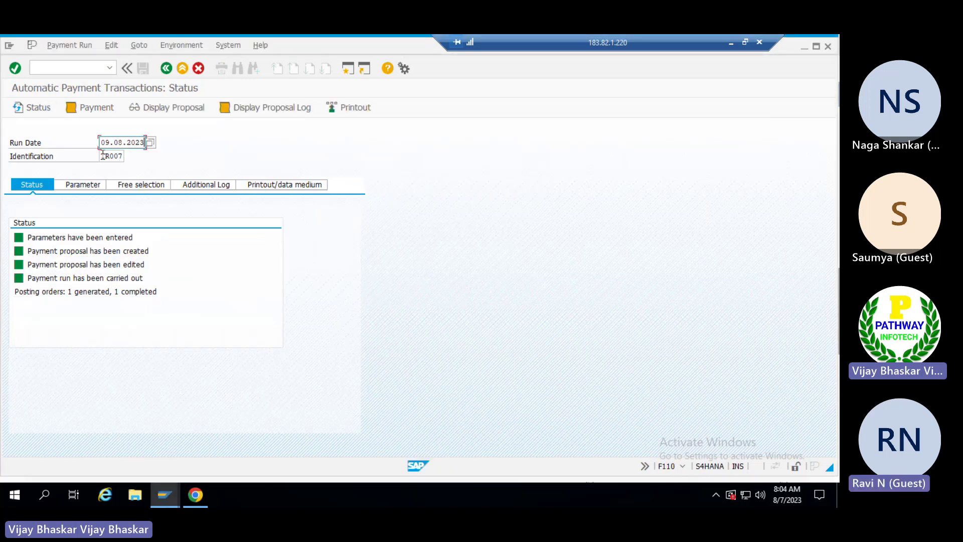
double_click(106, 157)
key("alt+Tab")
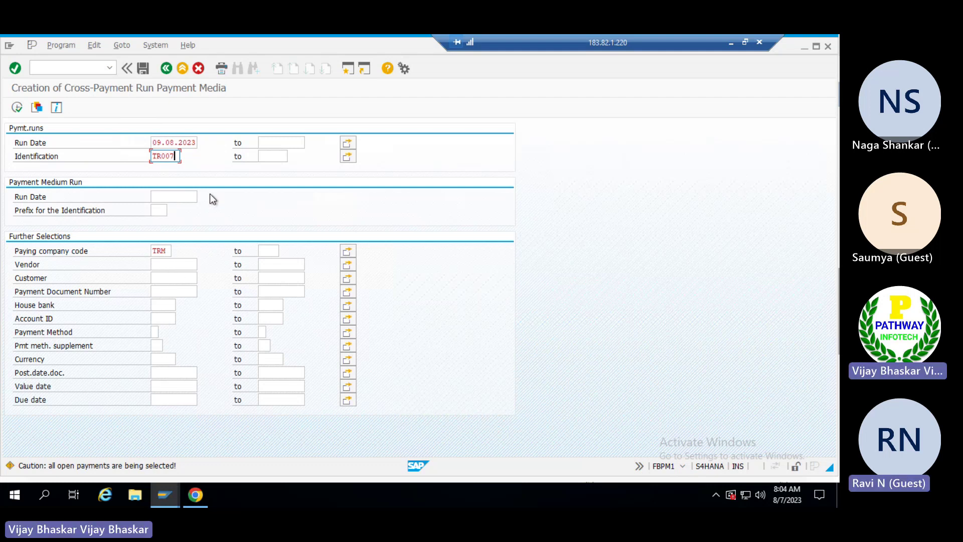
key("ctrl+a")
key("Delete")
key("shift+Tab")
key("shift+Tab")
key("shift+Tab")
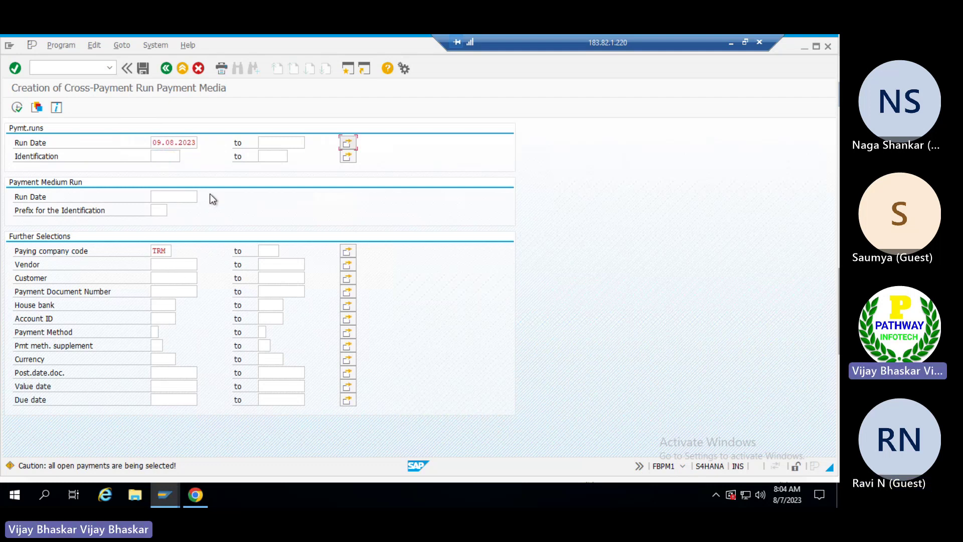
key("Delete")
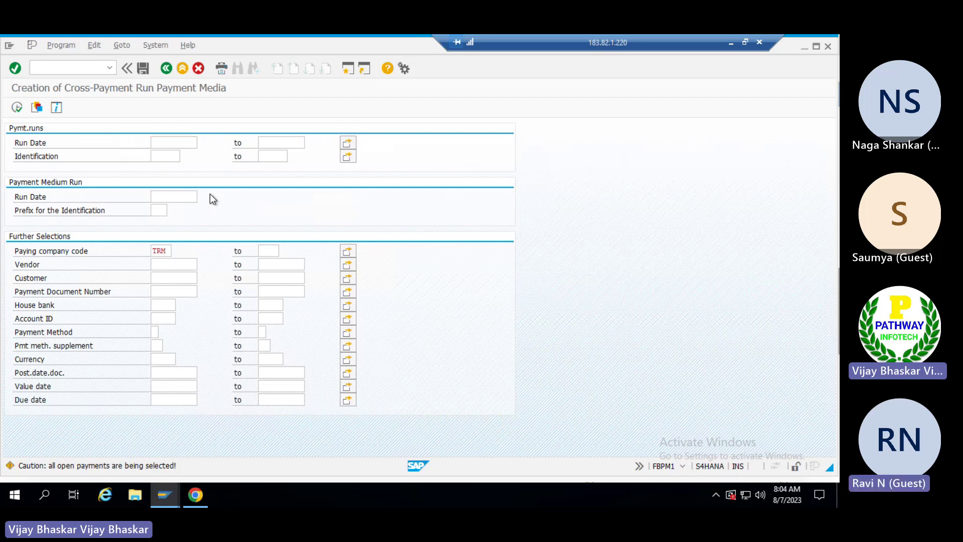
Create the cross-payment run payment media and dismiss the messages for collector 07.08.2023 00001B.
left_click(16, 111)
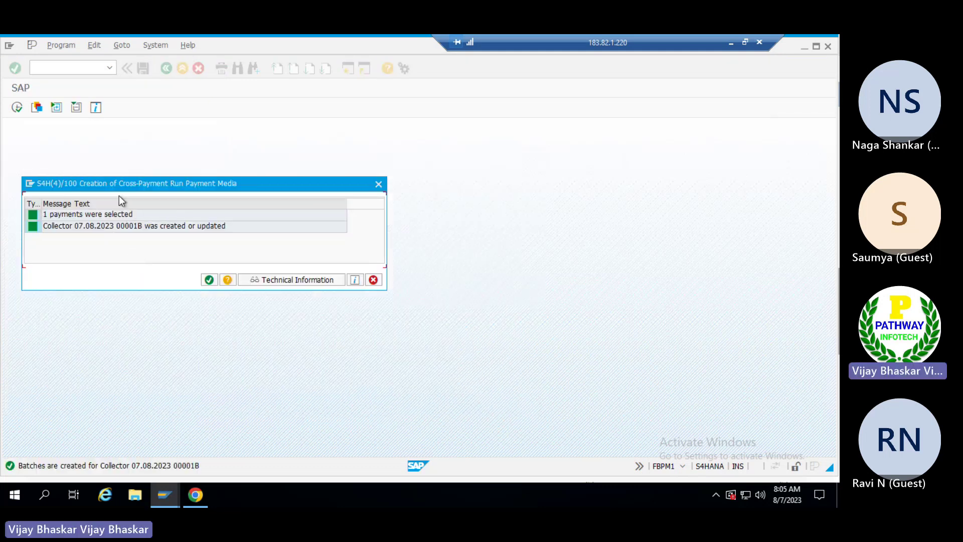
left_click_drag(117, 183, 292, 186)
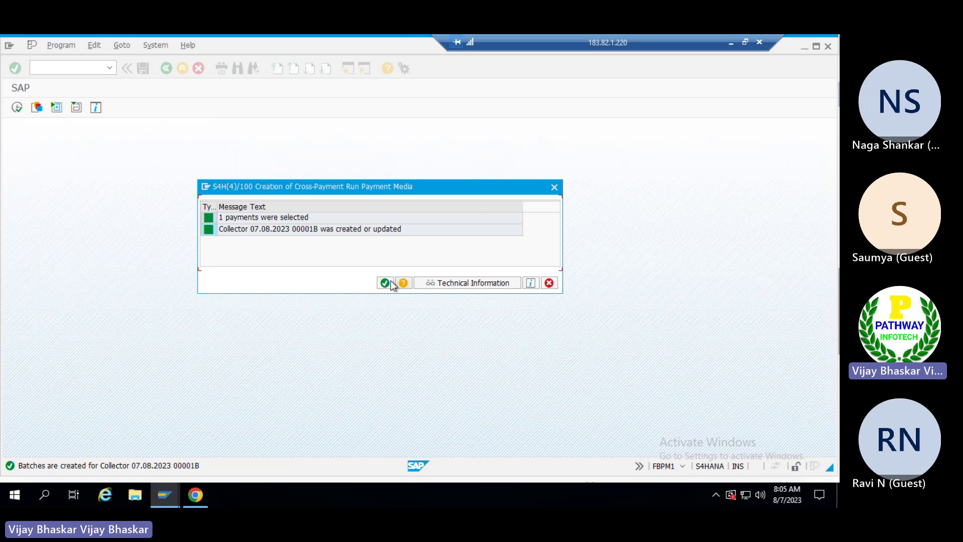
left_click(384, 283)
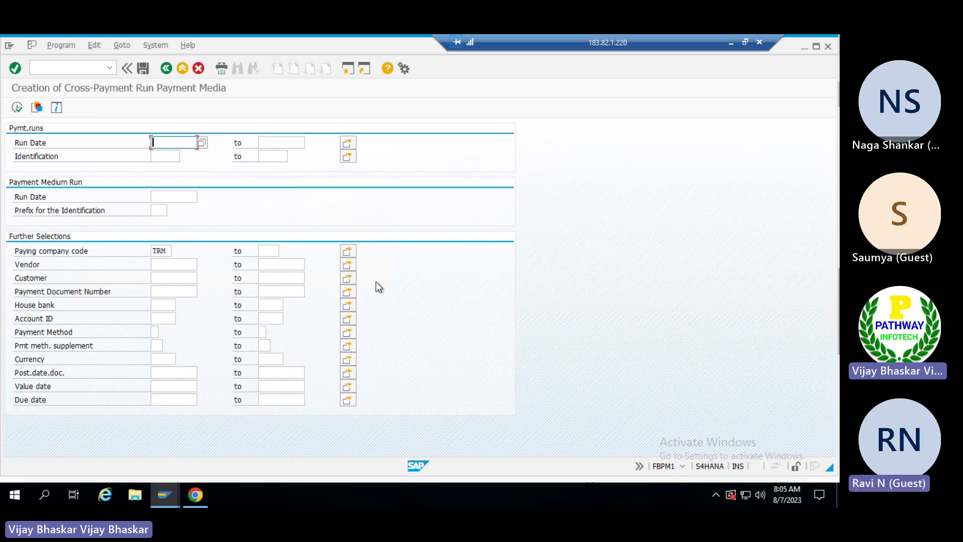
left_click(166, 492)
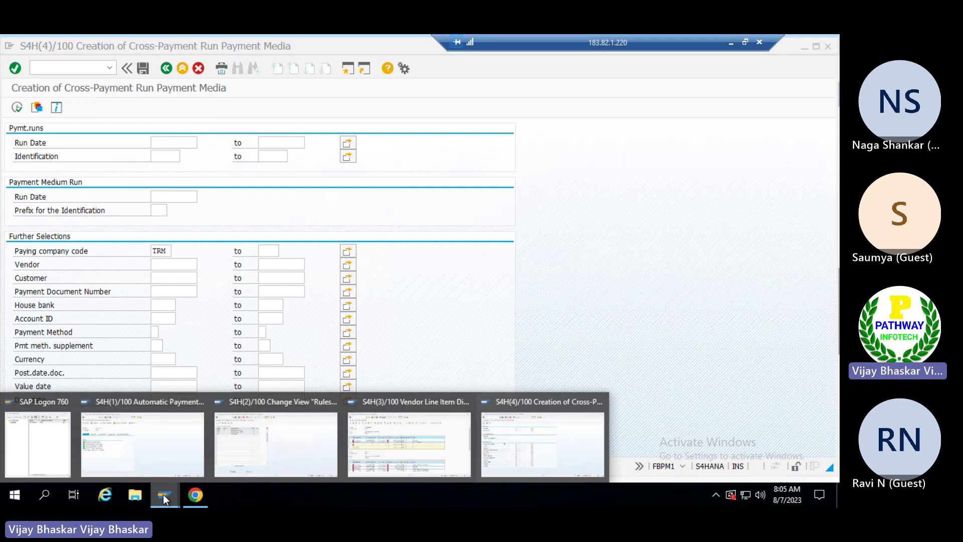
Start BNK_MONI and list company code TRM's batches, including new batch 18 at 548.000,00 INR.
left_click(527, 425)
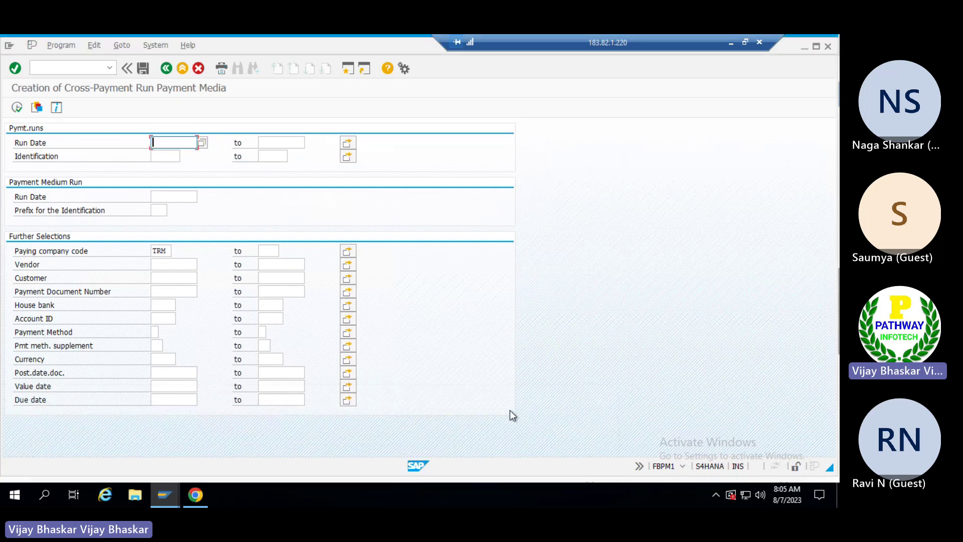
left_click(44, 70)
type("/nbn")
type("k_moni")
key("Return")
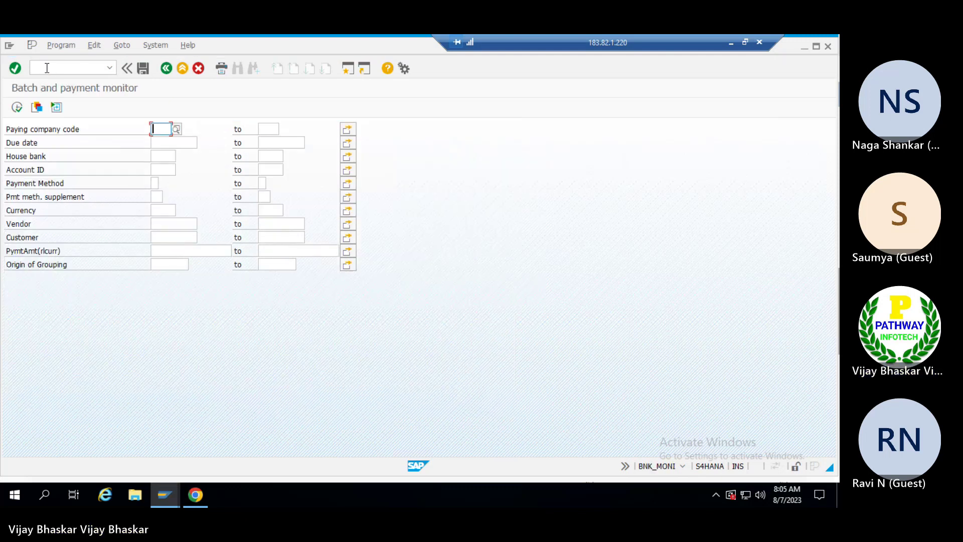
type("TRM")
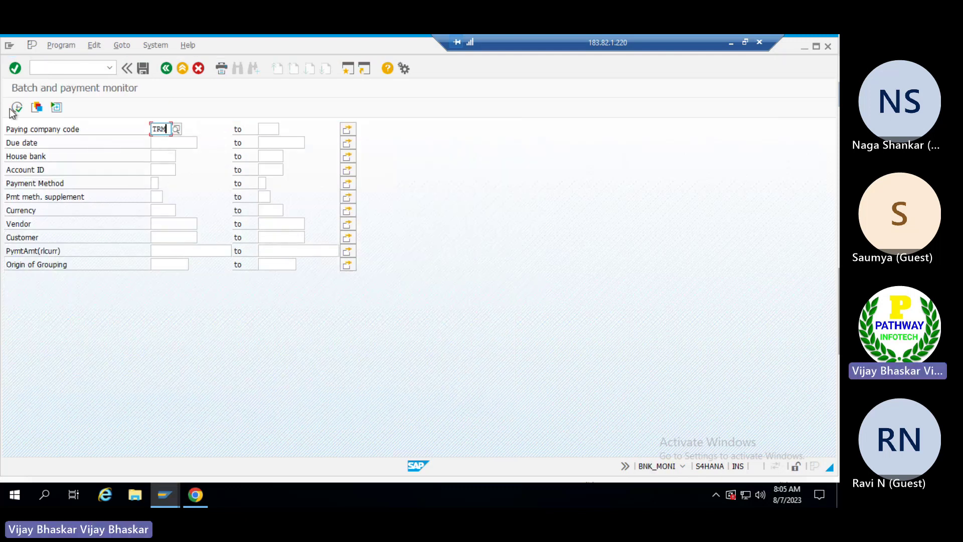
left_click(18, 108)
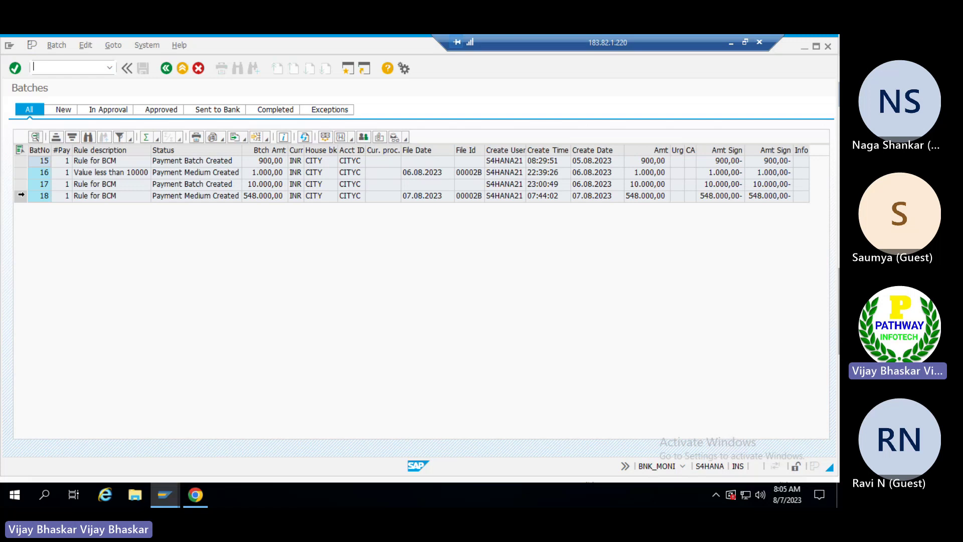
left_click(21, 196)
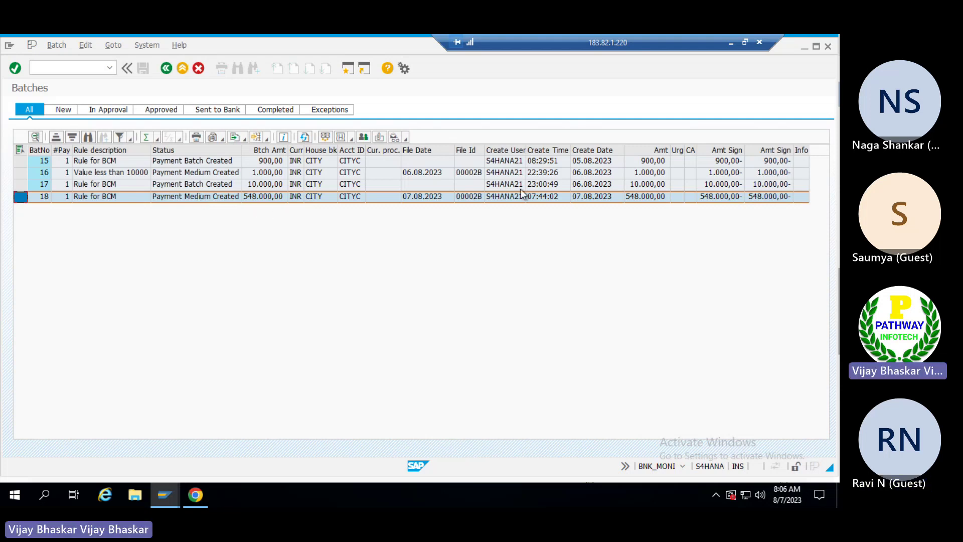
left_click(353, 143)
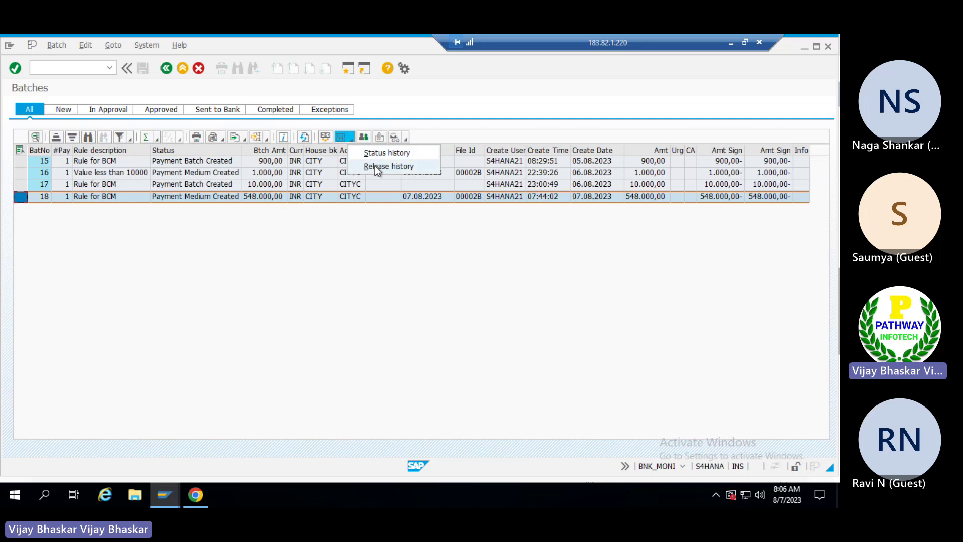
left_click(242, 251)
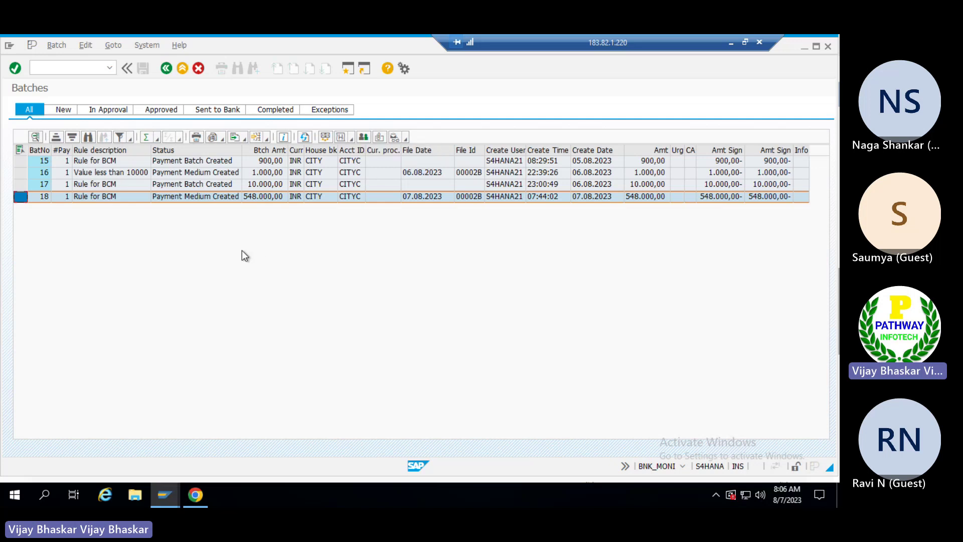
double_click(21, 196)
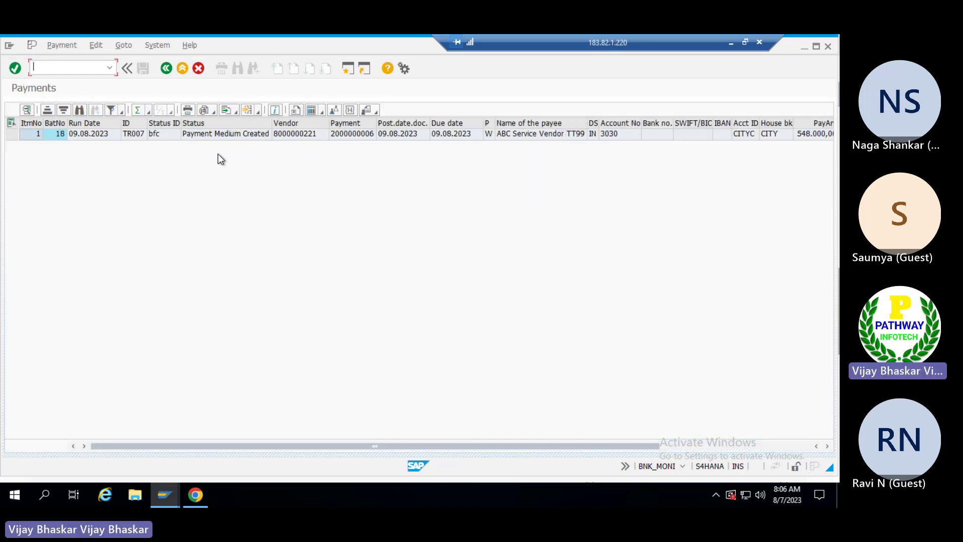
left_click(297, 134)
left_click(353, 136)
left_click(752, 134)
left_click(775, 136)
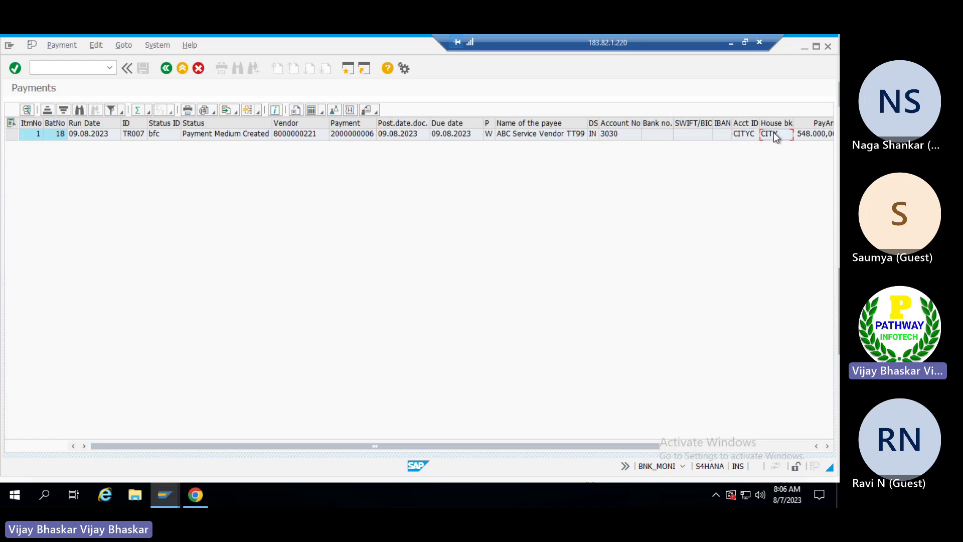
left_click(796, 444)
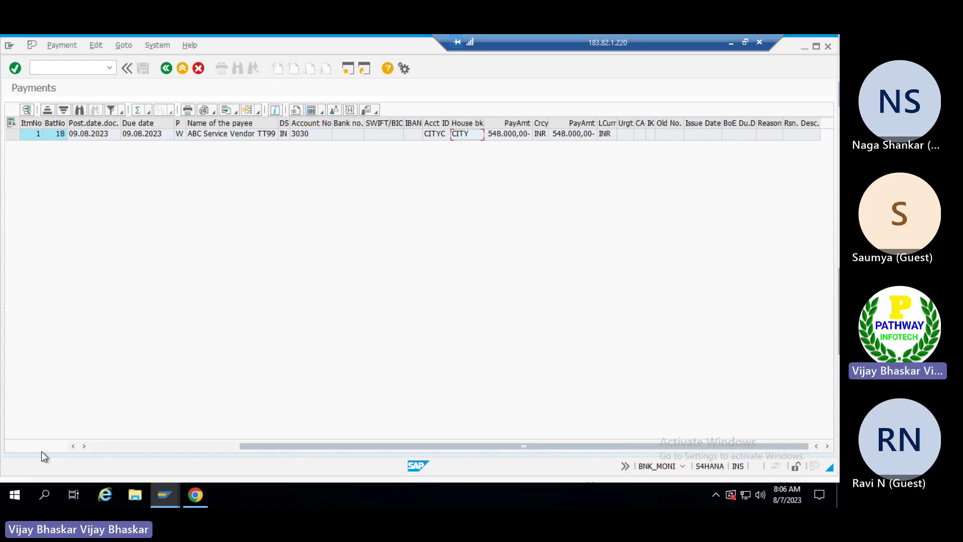
left_click(131, 446)
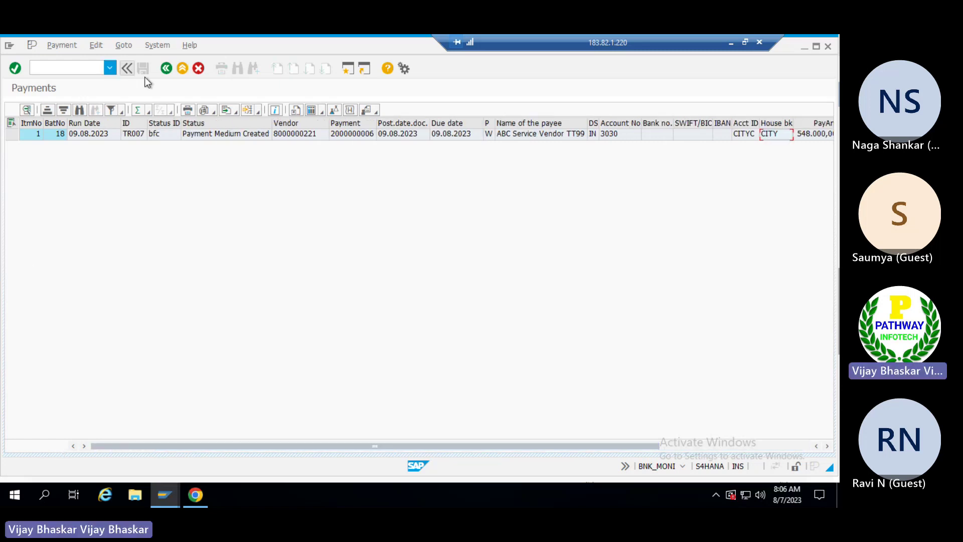
Review batch 18's details from the overview, then reopen its payments list.
left_click(167, 68)
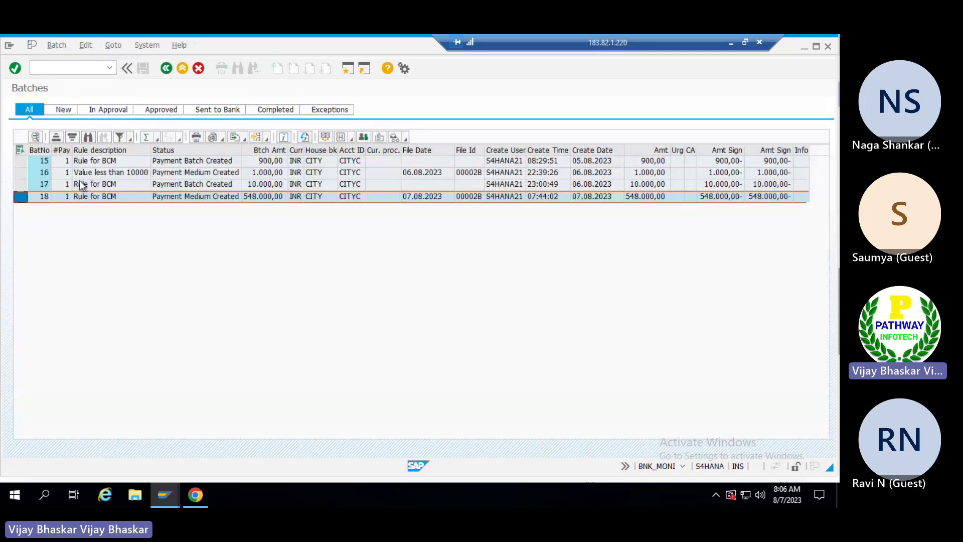
left_click(35, 138)
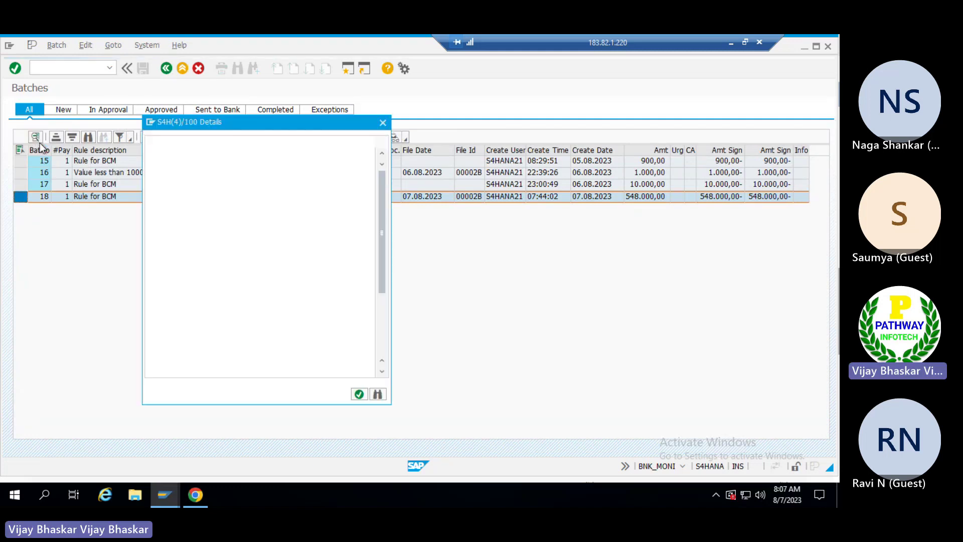
left_click(383, 123)
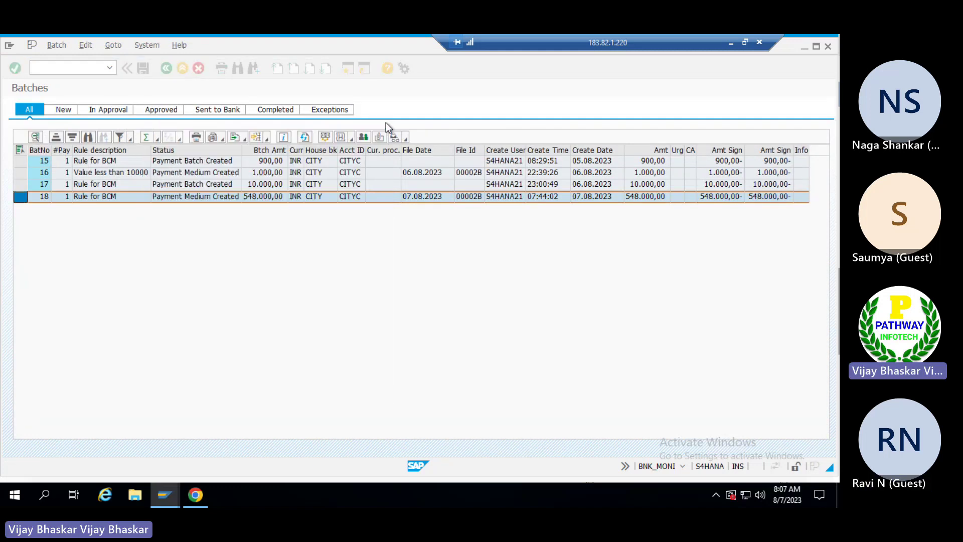
left_click(45, 197)
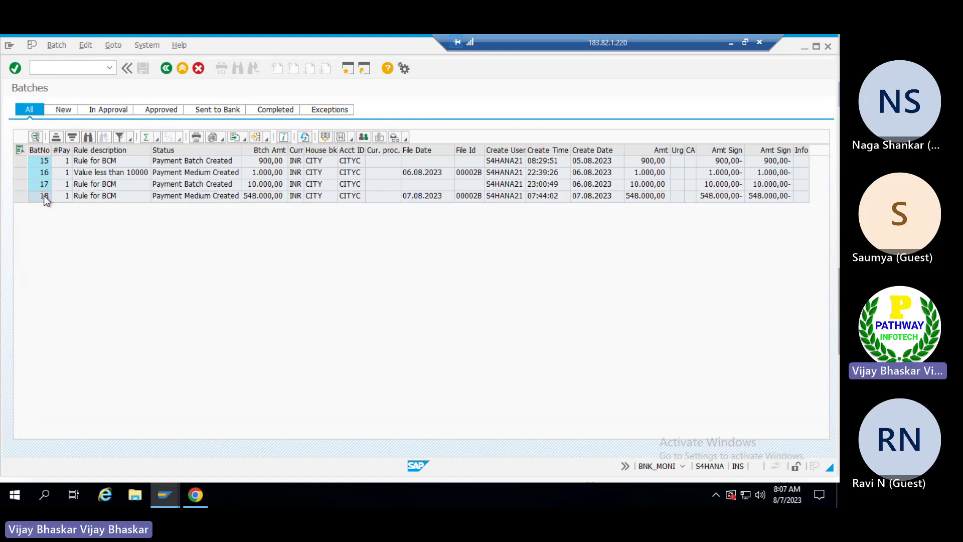
double_click(43, 196)
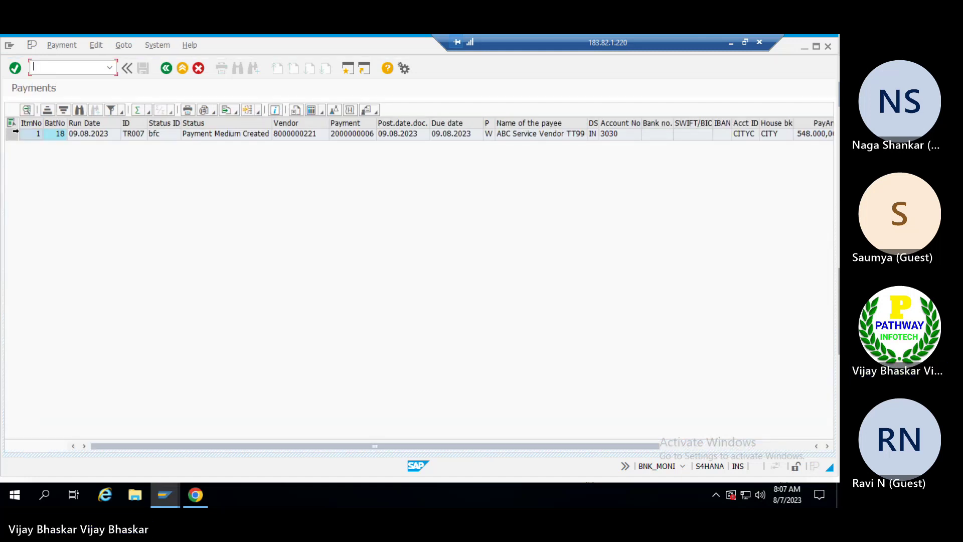
Select batch 18's payment item and review all its fields in Details.
left_click(11, 134)
left_click(28, 110)
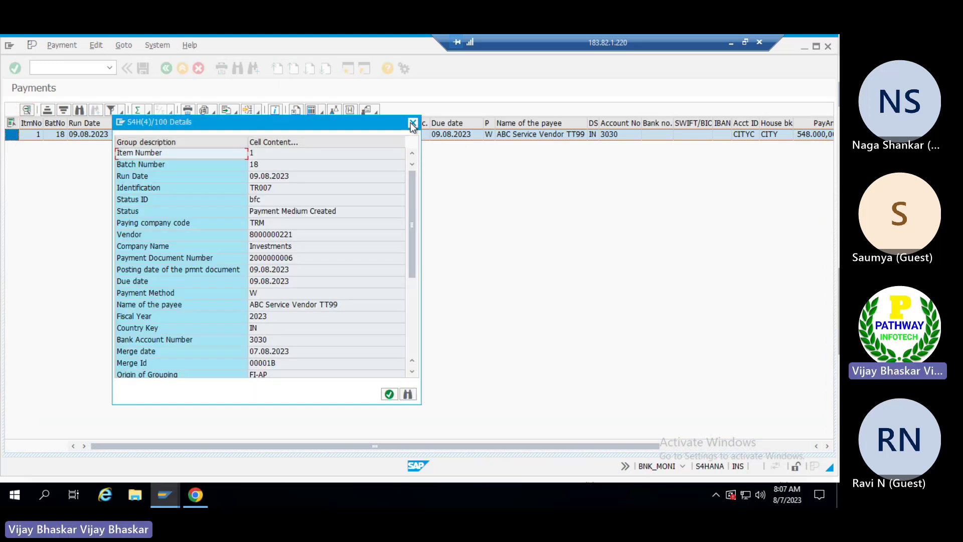
left_click(413, 123)
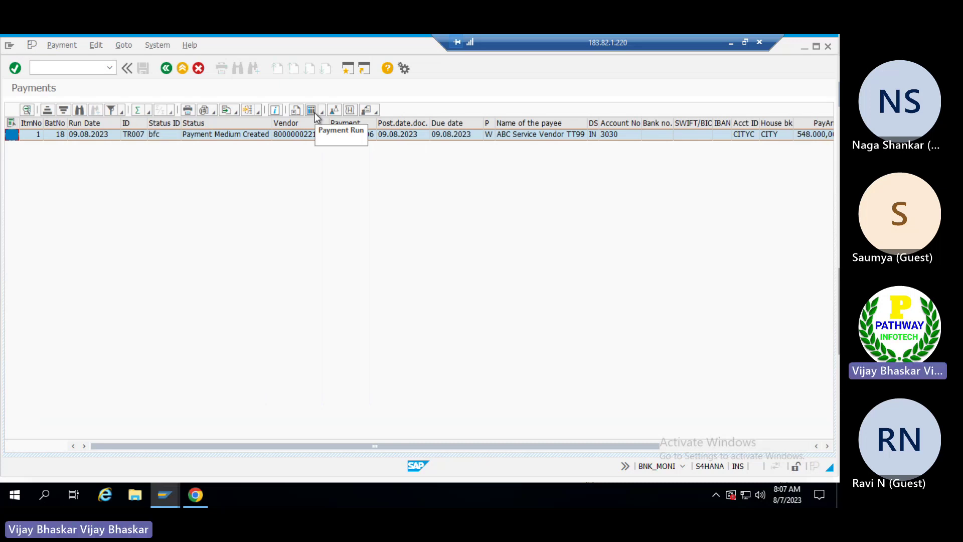
Inspect the payment's Status history, noting the Payment Medium Created and Payment Batch Created entries.
left_click(349, 112)
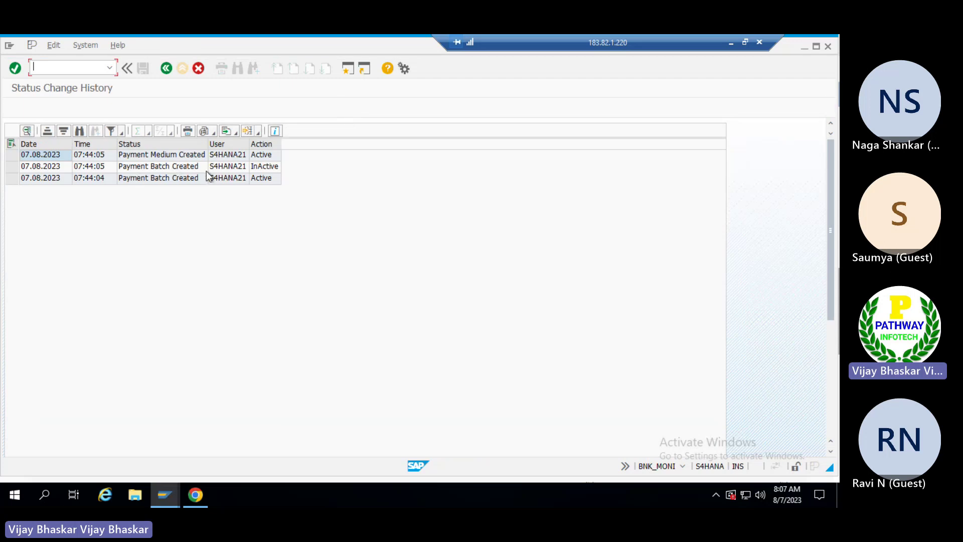
left_click(236, 179)
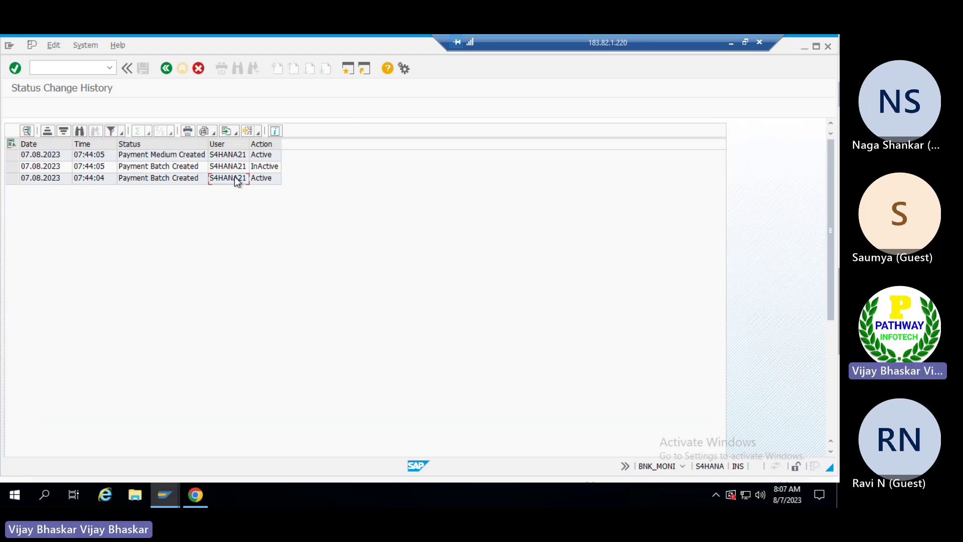
left_click(237, 168)
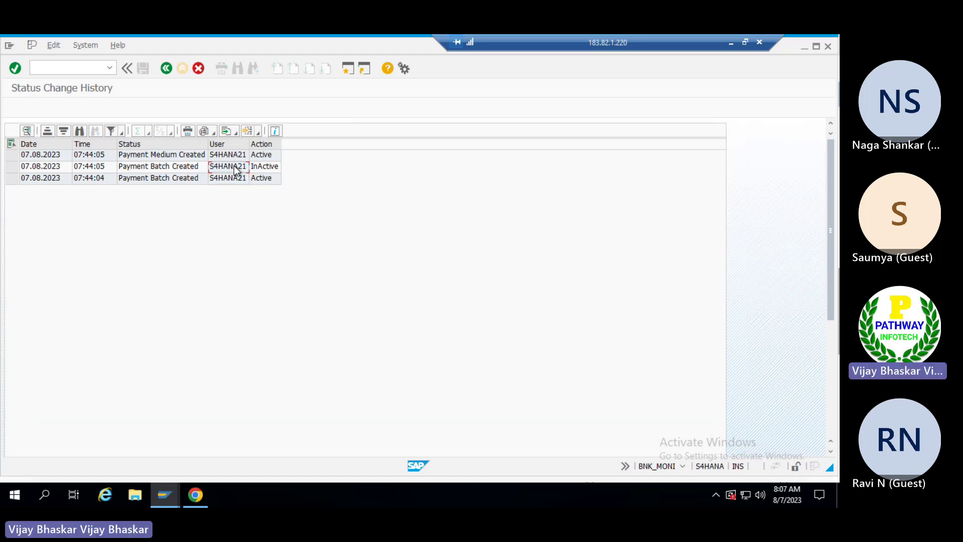